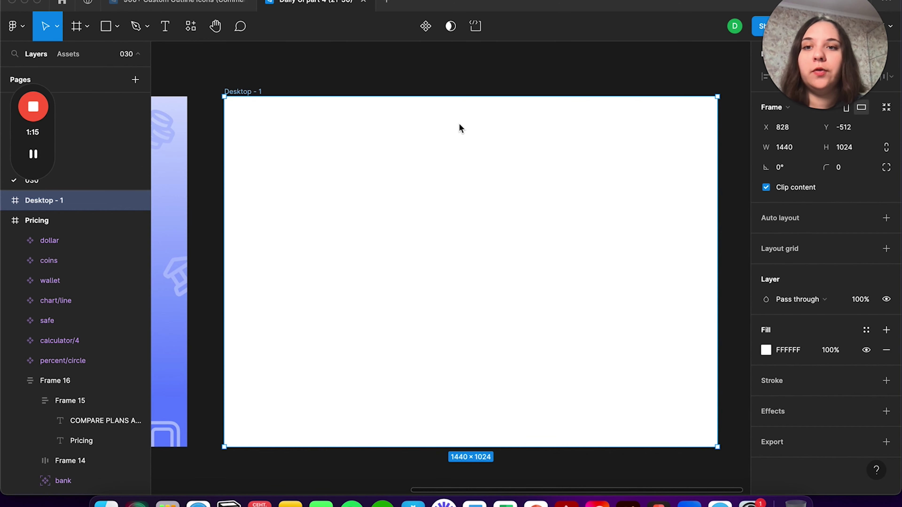
- Inspect the reference Pricing heading's text style, Outfit SemiBold 54
{"action": "scroll", "coordinate": [350, 139], "scroll_direction": "left", "scroll_amount": 3}
{"action": "scroll", "coordinate": [350, 140], "scroll_direction": "down", "scroll_amount": 1}
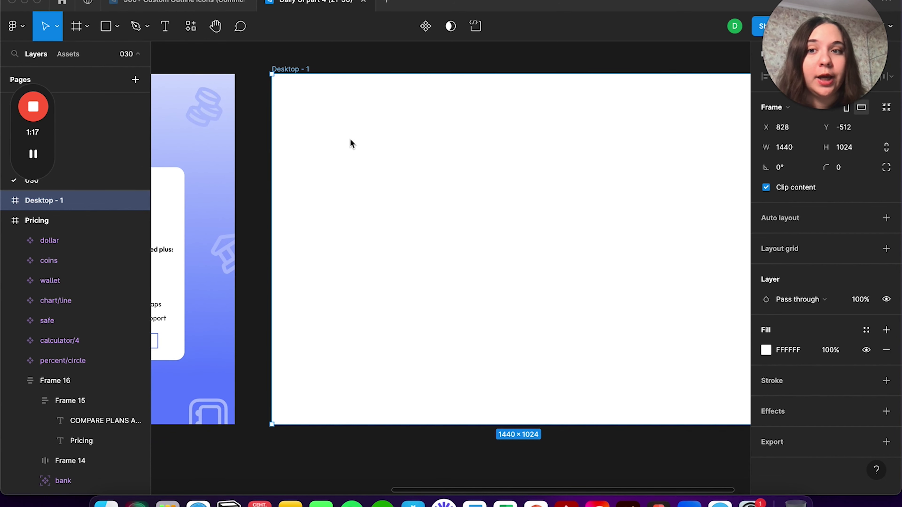
{"action": "scroll", "coordinate": [292, 159], "scroll_direction": "left", "scroll_amount": 1}
{"action": "scroll", "coordinate": [293, 159], "scroll_direction": "left", "scroll_amount": 5}
{"action": "scroll", "coordinate": [305, 146], "scroll_direction": "left", "scroll_amount": 8}
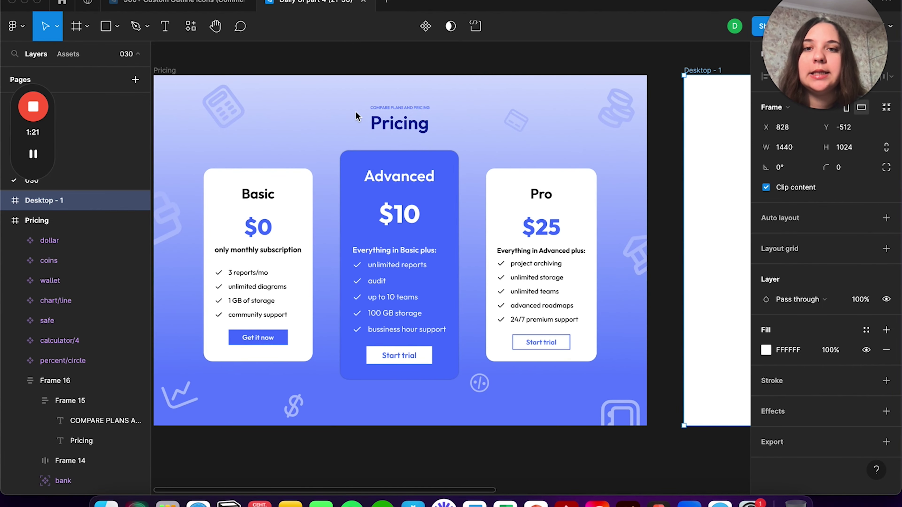
{"action": "scroll", "coordinate": [407, 92], "scroll_direction": "up", "scroll_amount": 2}
{"action": "scroll", "coordinate": [407, 93], "scroll_direction": "up", "scroll_amount": 5}
{"action": "scroll", "coordinate": [393, 158], "scroll_direction": "up", "scroll_amount": 1}
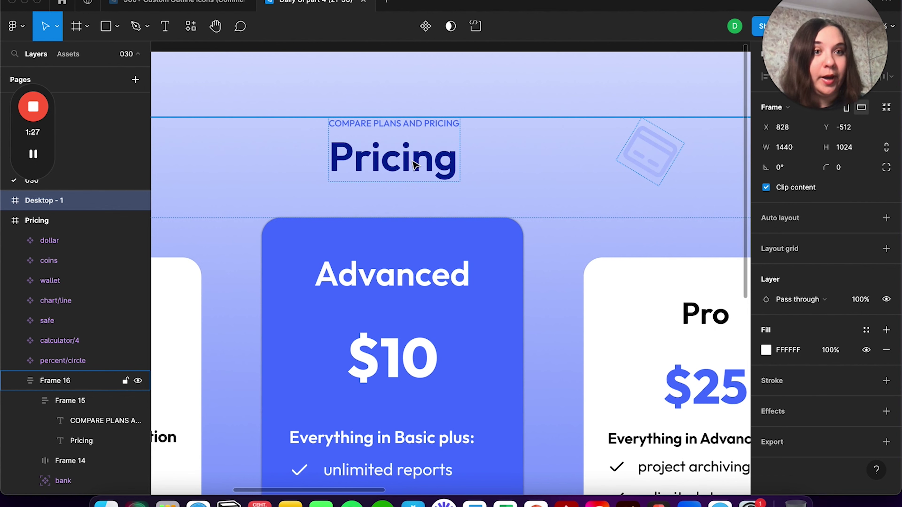
{"action": "left_click", "coordinate": [375, 166]}
{"action": "left_click", "coordinate": [375, 166]}
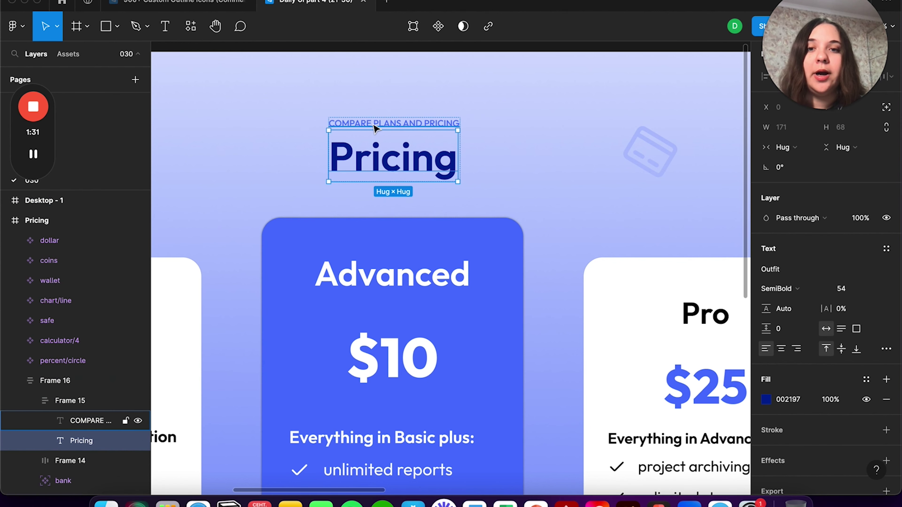
{"action": "left_click", "coordinate": [377, 127]}
{"action": "left_click", "coordinate": [397, 162]}
- Add a black 'Pricing' text in Outfit SemiBold 54 inside Desktop - 1
{"action": "left_click", "coordinate": [171, 32]}
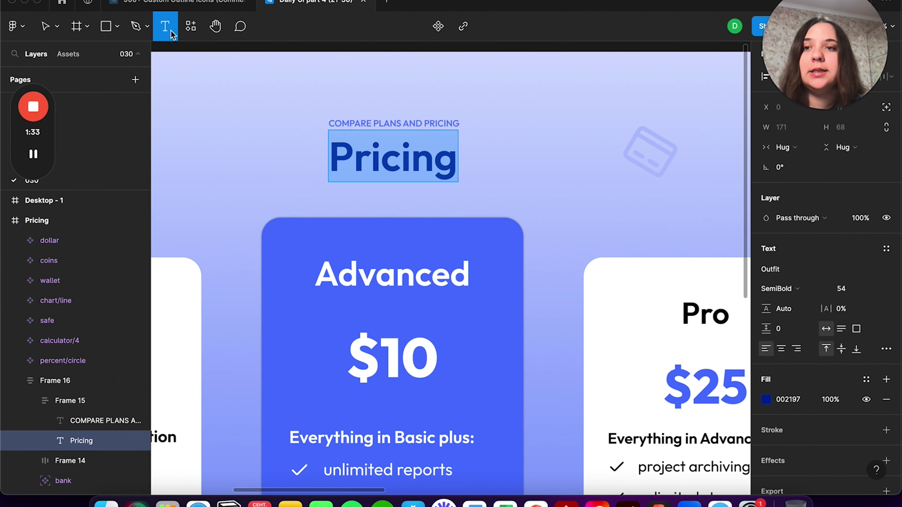
{"action": "left_click", "coordinate": [384, 176]}
{"action": "scroll", "coordinate": [385, 171], "scroll_direction": "down", "scroll_amount": 5}
{"action": "scroll", "coordinate": [385, 163], "scroll_direction": "up", "scroll_amount": 10}
{"action": "type", "text": "Pr"}
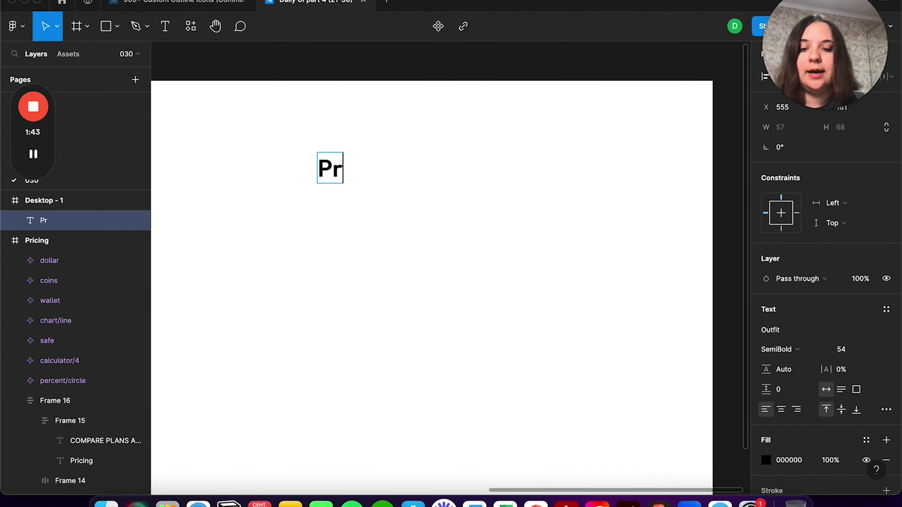
{"action": "type", "text": "icing"}
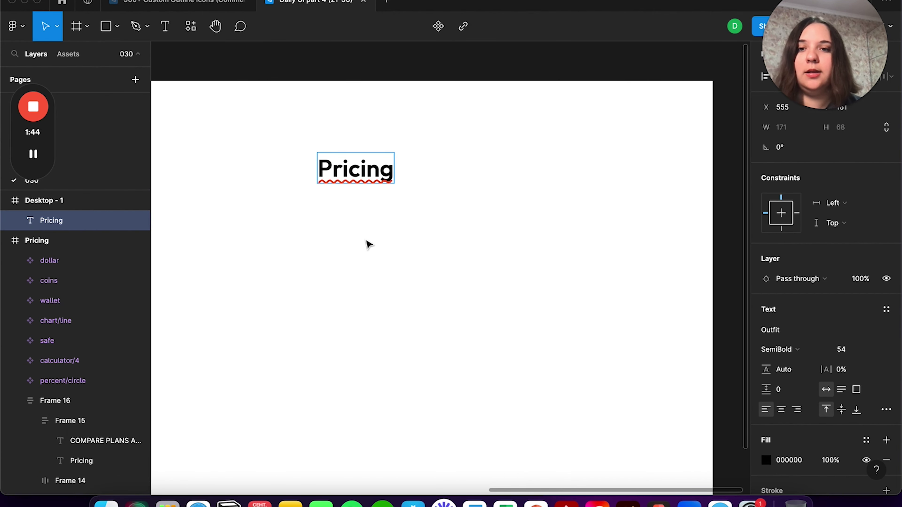
{"action": "key", "text": "Escape"}
{"action": "left_click", "coordinate": [368, 244]}
- Select the reference subtitle text so it can be copied
{"action": "scroll", "coordinate": [367, 244], "scroll_direction": "down", "scroll_amount": 5}
{"action": "scroll", "coordinate": [368, 244], "scroll_direction": "left", "scroll_amount": 5}
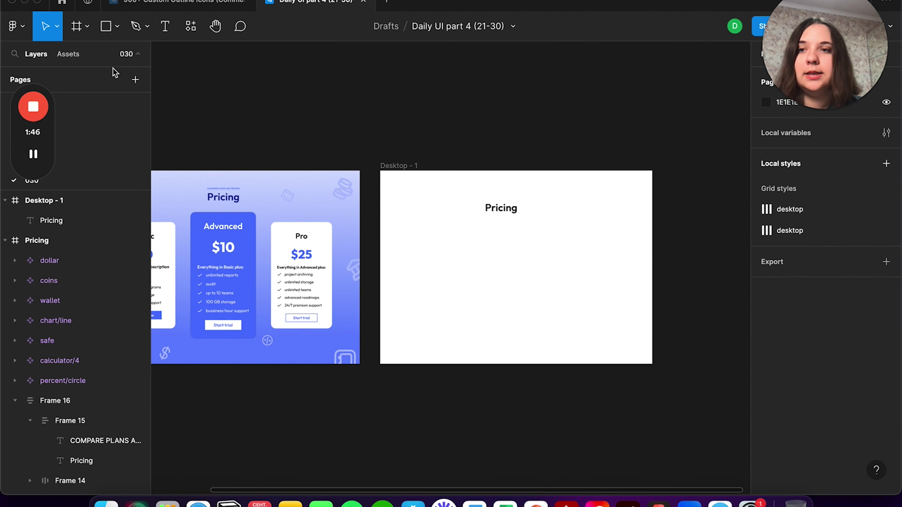
{"action": "left_click", "coordinate": [166, 29]}
{"action": "scroll", "coordinate": [215, 154], "scroll_direction": "up", "scroll_amount": 5}
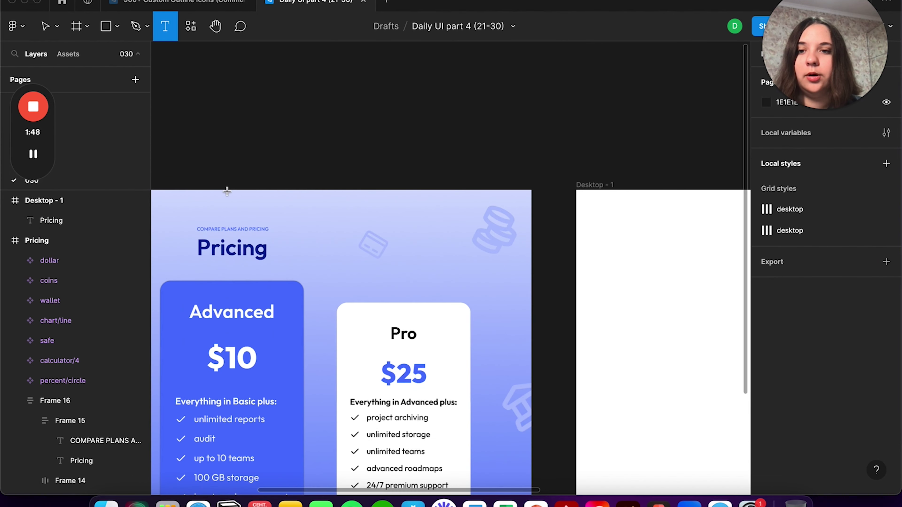
{"action": "left_click", "coordinate": [245, 231]}
{"action": "scroll", "coordinate": [463, 248], "scroll_direction": "right", "scroll_amount": 10}
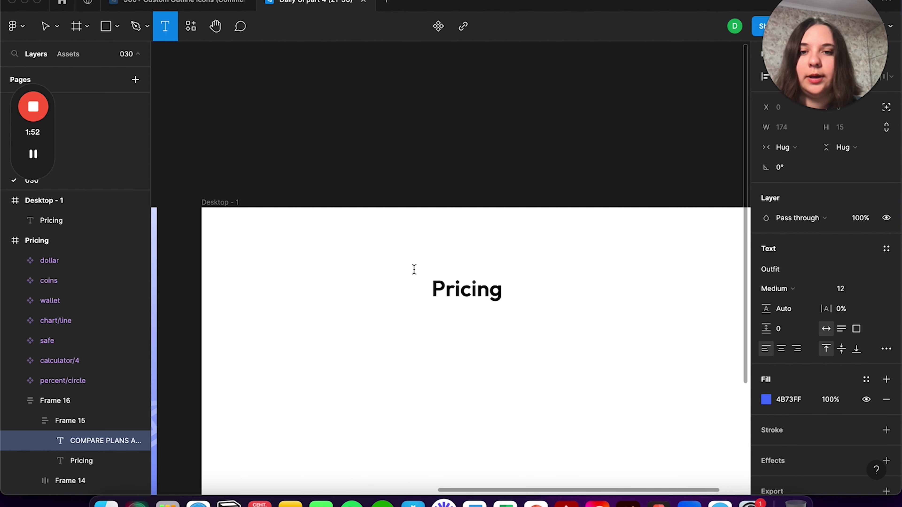
- Paste the subtitle above Pricing and set its case to uppercase
{"action": "key", "text": "ctrl+v"}
{"action": "scroll", "coordinate": [481, 314], "scroll_direction": "up", "scroll_amount": 5}
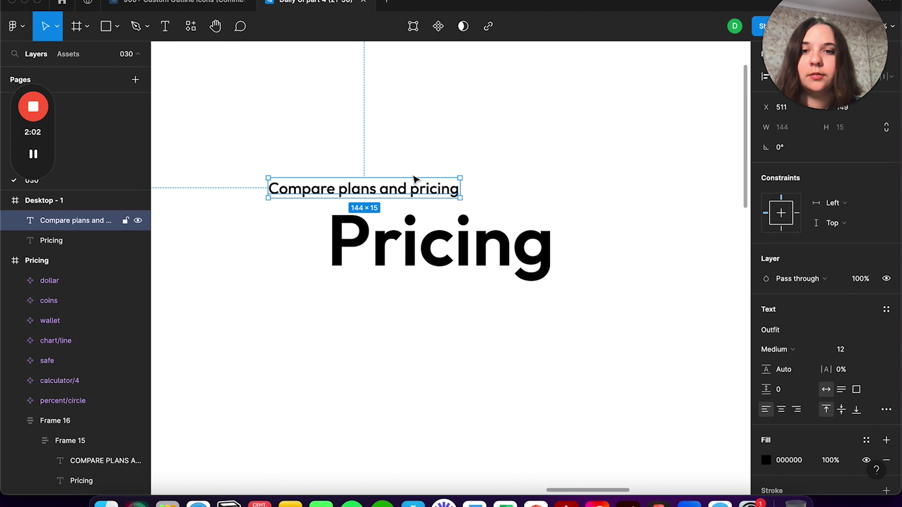
{"action": "left_click_drag", "start_coordinate": [414, 177], "coordinate": [490, 153]}
{"action": "double_click", "coordinate": [444, 164]}
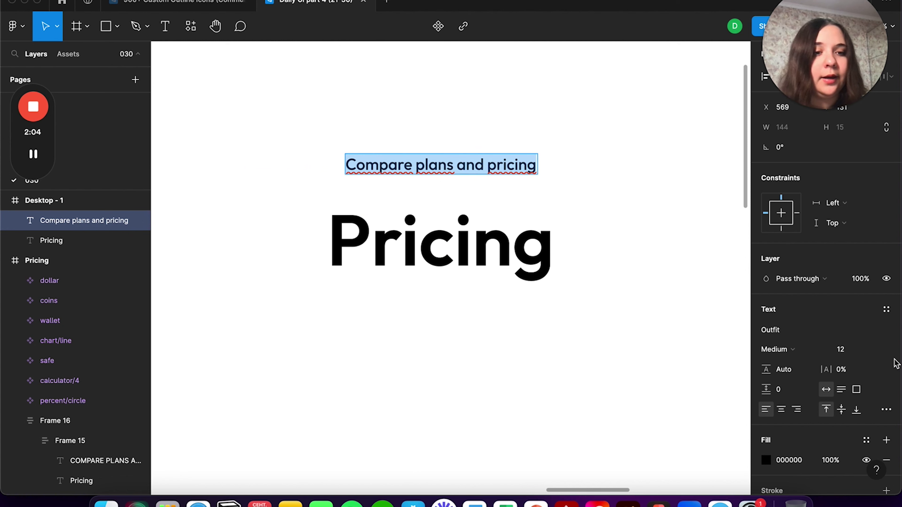
{"action": "left_click", "coordinate": [886, 411]}
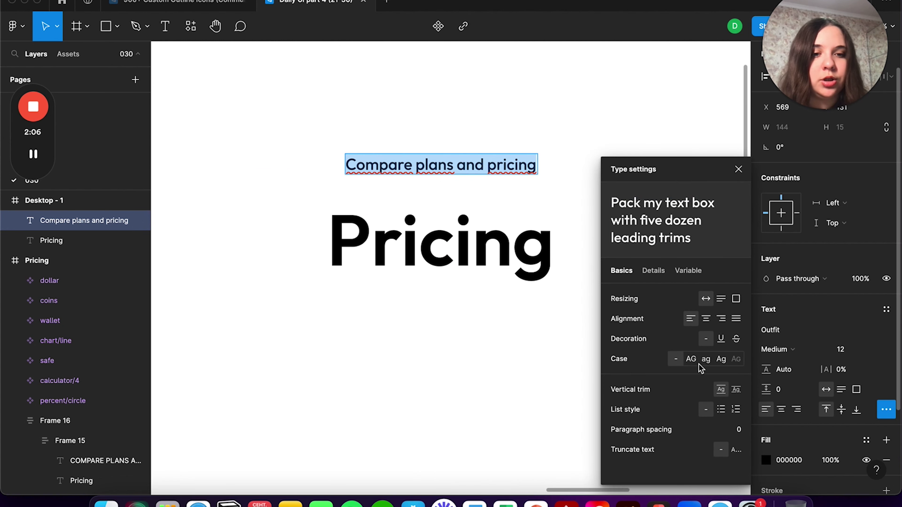
{"action": "left_click", "coordinate": [691, 359]}
{"action": "left_click", "coordinate": [502, 197]}
{"action": "left_click", "coordinate": [497, 164]}
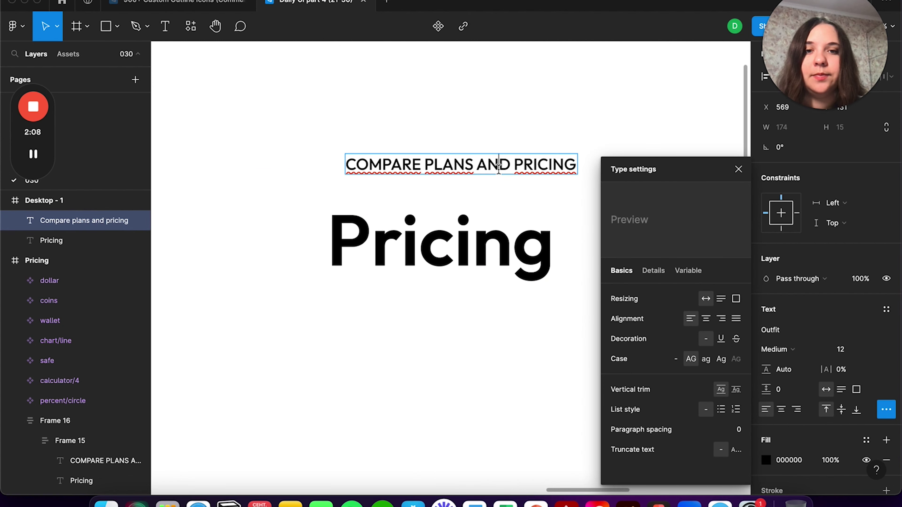
{"action": "scroll", "coordinate": [515, 142], "scroll_direction": "down", "scroll_amount": 3}
{"action": "left_click_drag", "start_coordinate": [500, 159], "coordinate": [483, 162]}
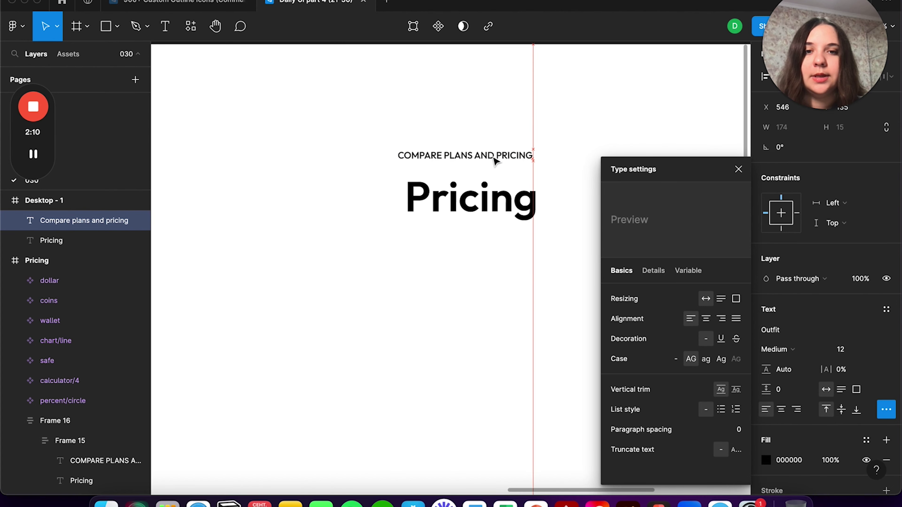
{"action": "left_click", "coordinate": [738, 170]}
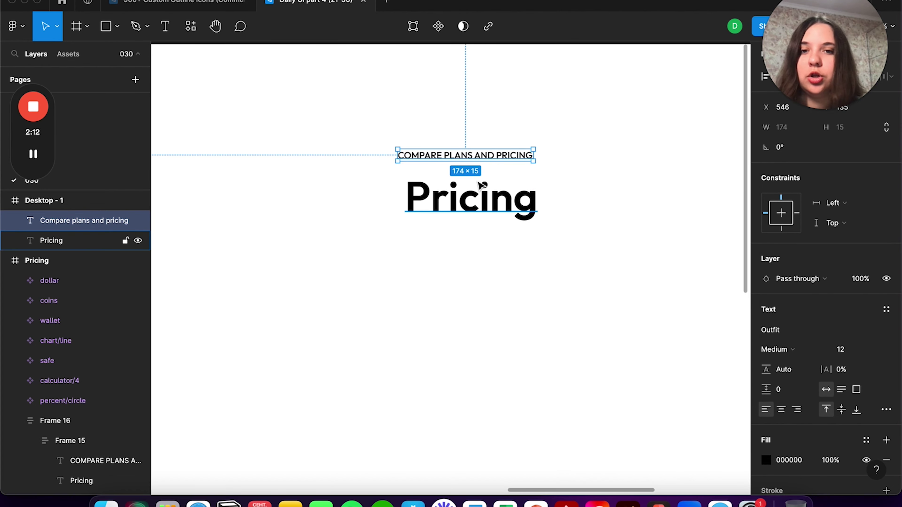
- Stack subtitle and Pricing in a vertical auto layout with 8 gap near the frame top
{"action": "left_click", "coordinate": [465, 196], "text": "shift"}
{"action": "key", "text": "shift+a"}
{"action": "type", "text": "8"}
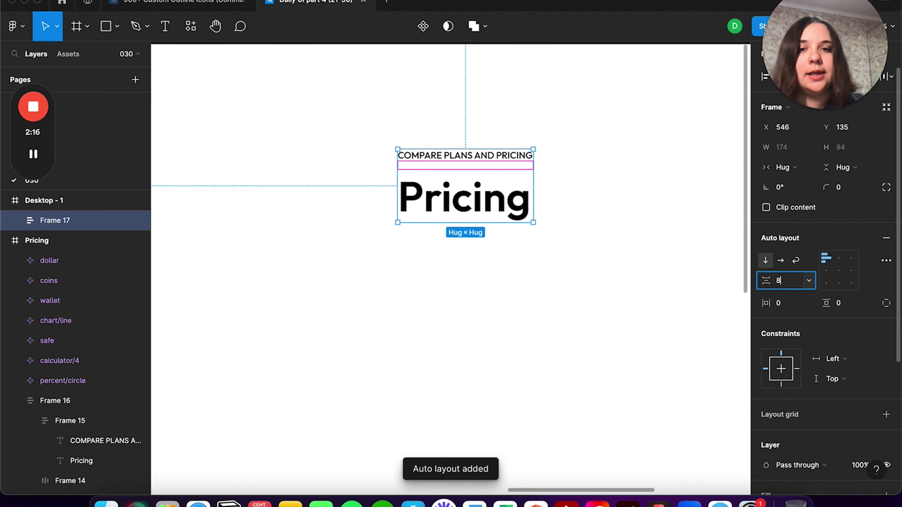
{"action": "key", "text": "Return"}
{"action": "scroll", "coordinate": [532, 284], "scroll_direction": "down", "scroll_amount": 3}
{"action": "scroll", "coordinate": [531, 284], "scroll_direction": "down", "scroll_amount": 2}
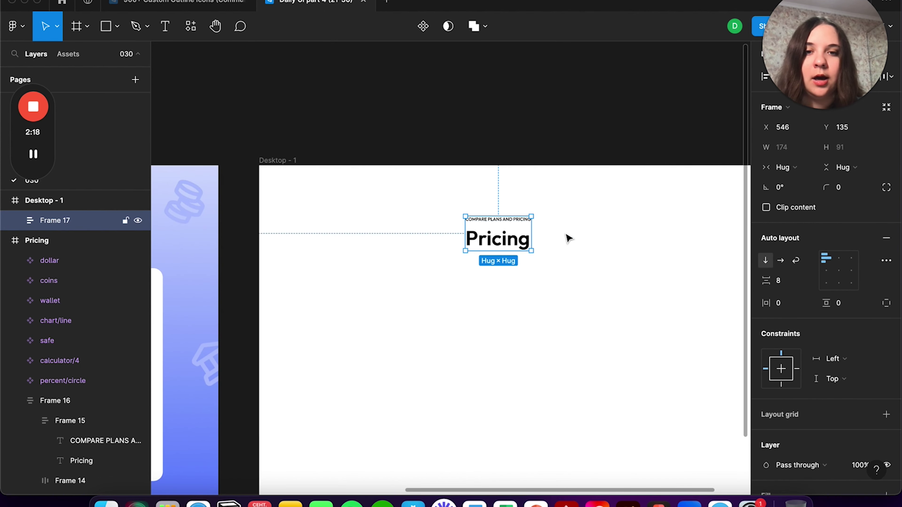
{"action": "left_click_drag", "start_coordinate": [495, 238], "coordinate": [561, 226]}
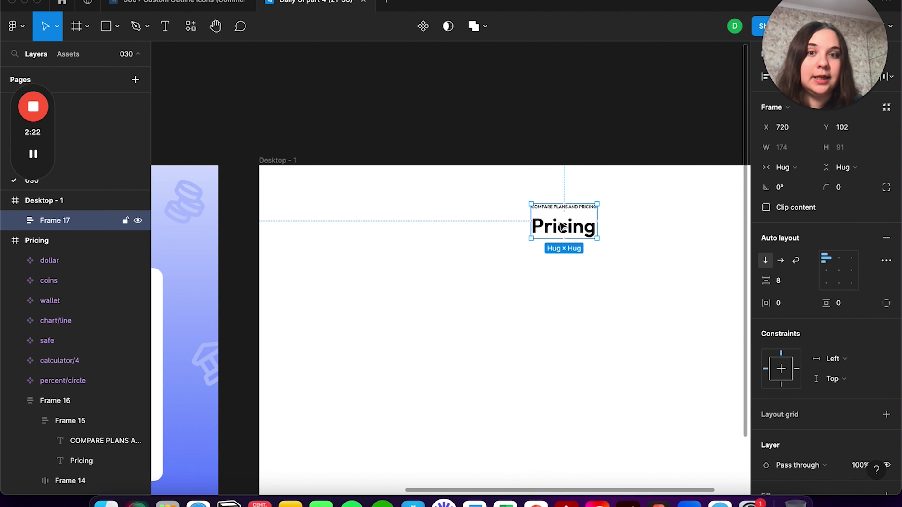
{"action": "scroll", "coordinate": [481, 258], "scroll_direction": "left", "scroll_amount": 3}
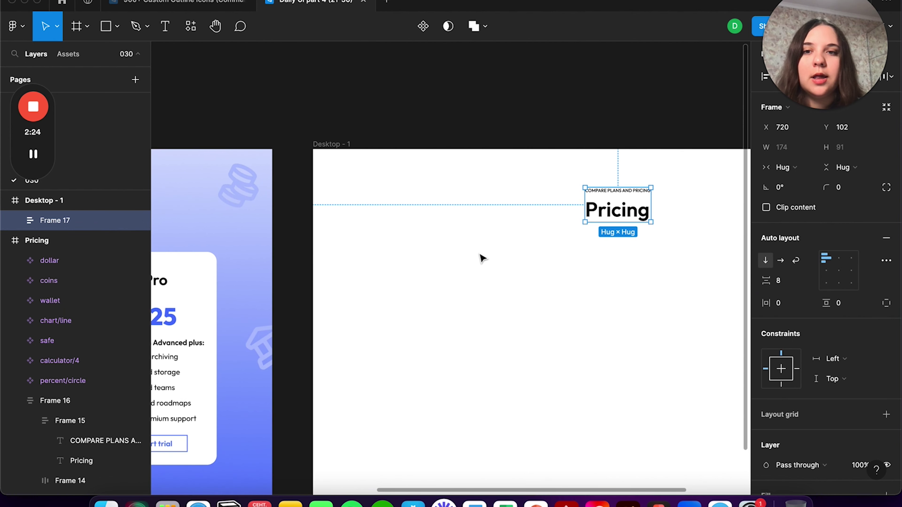
{"action": "scroll", "coordinate": [552, 235], "scroll_direction": "left", "scroll_amount": 5}
{"action": "scroll", "coordinate": [552, 234], "scroll_direction": "left", "scroll_amount": 5}
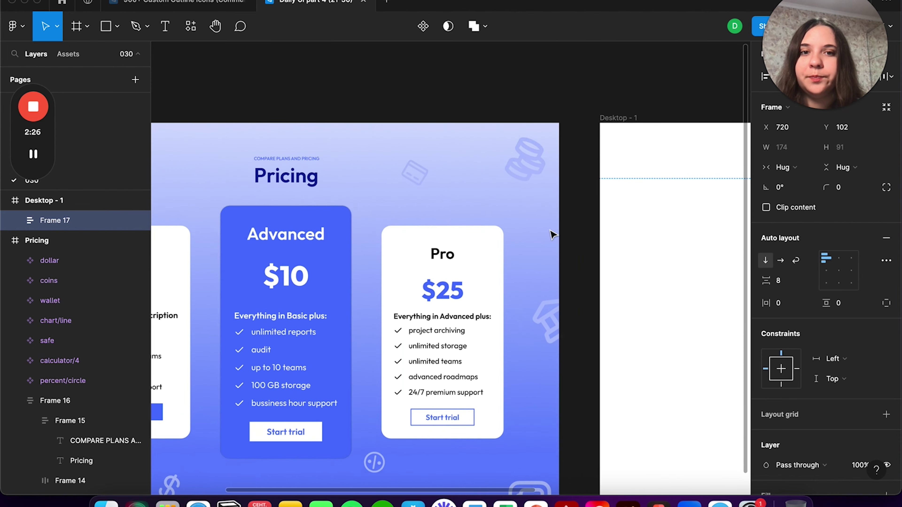
{"action": "scroll", "coordinate": [554, 230], "scroll_direction": "left", "scroll_amount": 5}
{"action": "scroll", "coordinate": [395, 245], "scroll_direction": "up", "scroll_amount": 2}
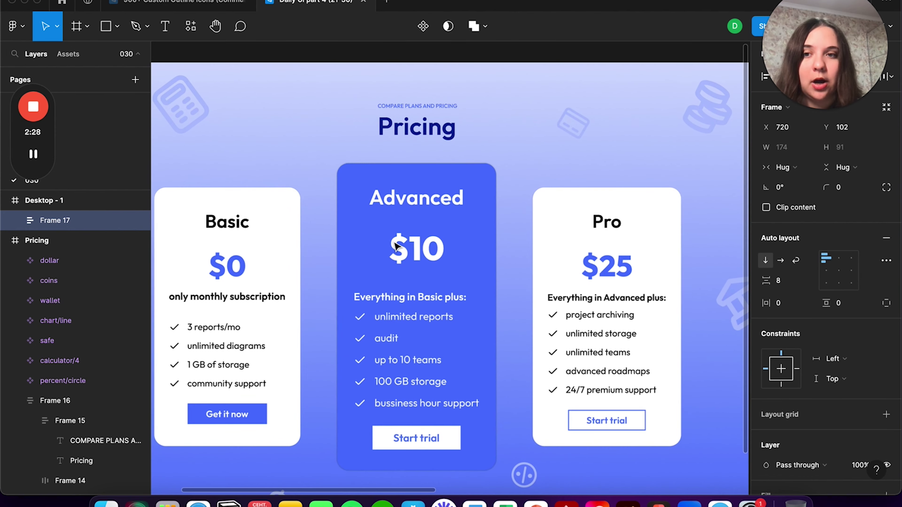
{"action": "scroll", "coordinate": [355, 256], "scroll_direction": "up", "scroll_amount": 2}
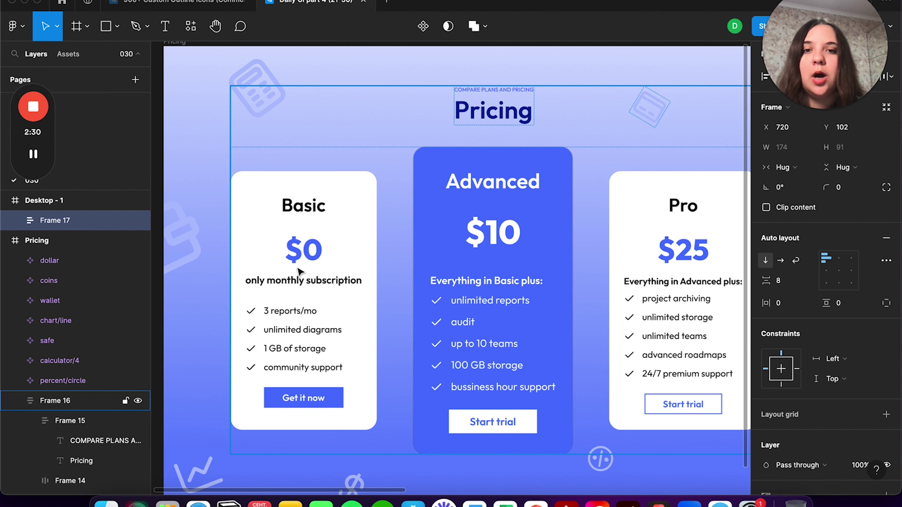
{"action": "scroll", "coordinate": [298, 270], "scroll_direction": "up", "scroll_amount": 2}
{"action": "scroll", "coordinate": [297, 320], "scroll_direction": "up", "scroll_amount": 3}
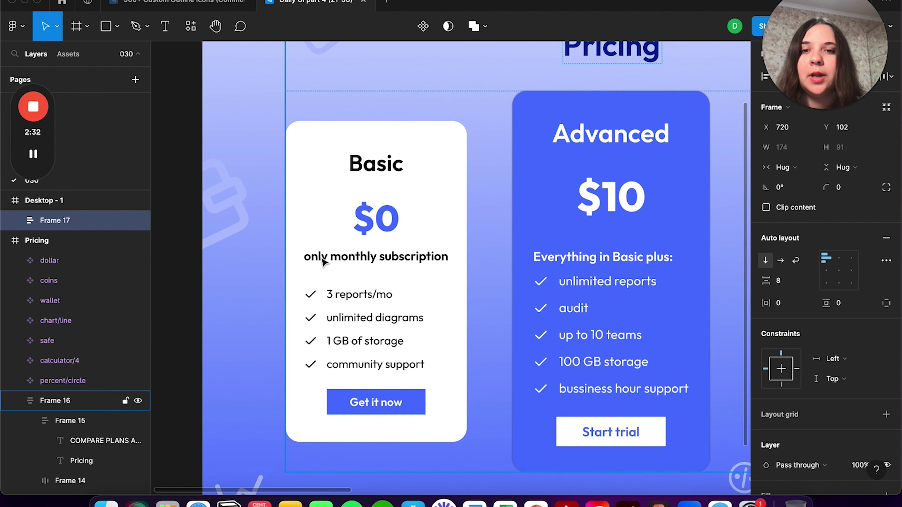
{"action": "scroll", "coordinate": [316, 257], "scroll_direction": "up", "scroll_amount": 5}
{"action": "scroll", "coordinate": [405, 232], "scroll_direction": "down", "scroll_amount": 3}
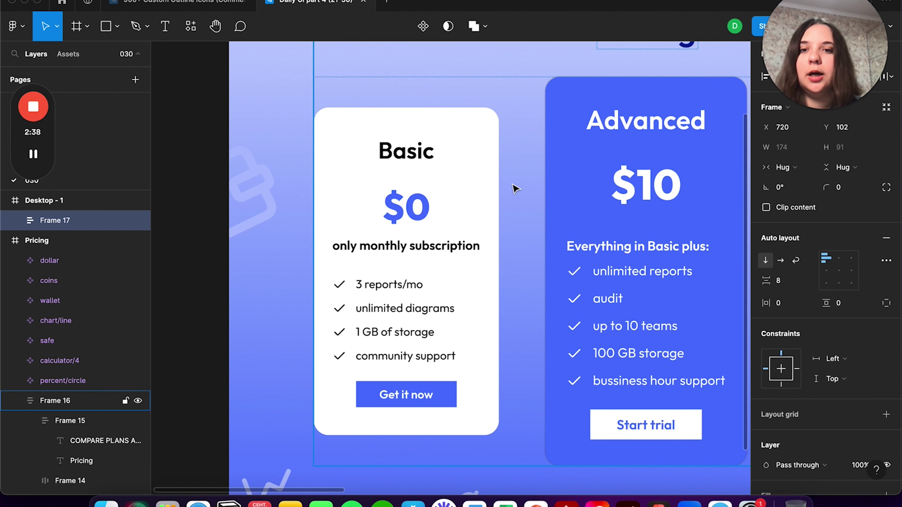
{"action": "scroll", "coordinate": [478, 183], "scroll_direction": "up", "scroll_amount": 2}
{"action": "scroll", "coordinate": [476, 181], "scroll_direction": "right", "scroll_amount": 3}
{"action": "scroll", "coordinate": [476, 181], "scroll_direction": "left", "scroll_amount": 1}
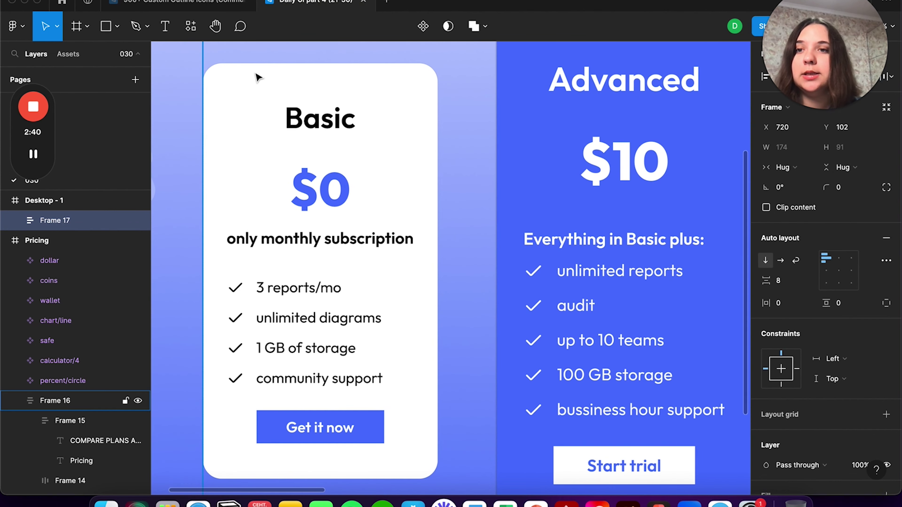
{"action": "scroll", "coordinate": [258, 78], "scroll_direction": "down", "scroll_amount": 3}
{"action": "scroll", "coordinate": [259, 167], "scroll_direction": "up", "scroll_amount": 2}
{"action": "scroll", "coordinate": [263, 164], "scroll_direction": "up", "scroll_amount": 3}
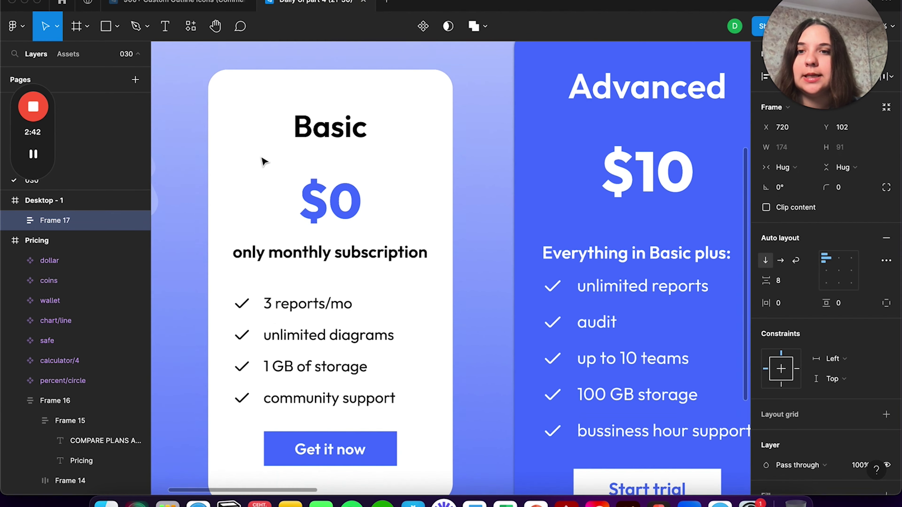
{"action": "scroll", "coordinate": [263, 162], "scroll_direction": "up", "scroll_amount": 3}
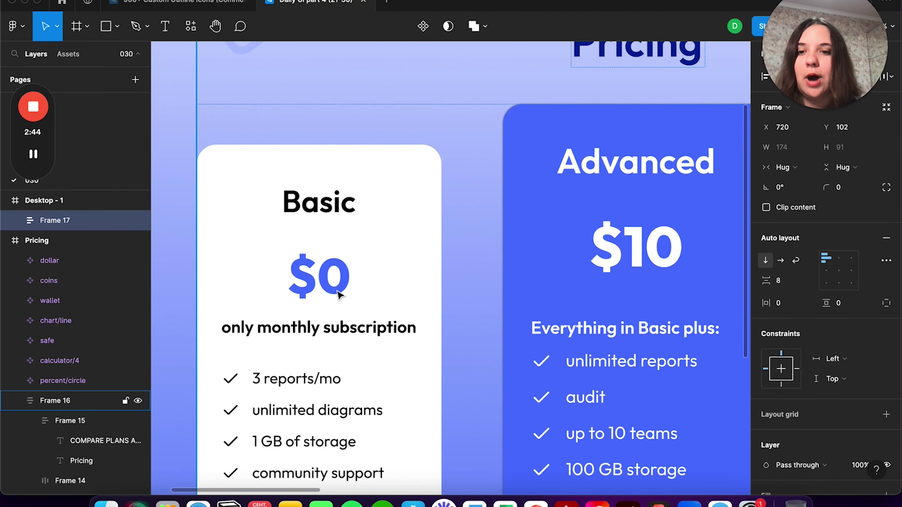
{"action": "scroll", "coordinate": [337, 294], "scroll_direction": "down", "scroll_amount": 3}
{"action": "scroll", "coordinate": [338, 294], "scroll_direction": "left", "scroll_amount": 1}
{"action": "scroll", "coordinate": [381, 250], "scroll_direction": "down", "scroll_amount": 4}
{"action": "scroll", "coordinate": [382, 251], "scroll_direction": "left", "scroll_amount": 2}
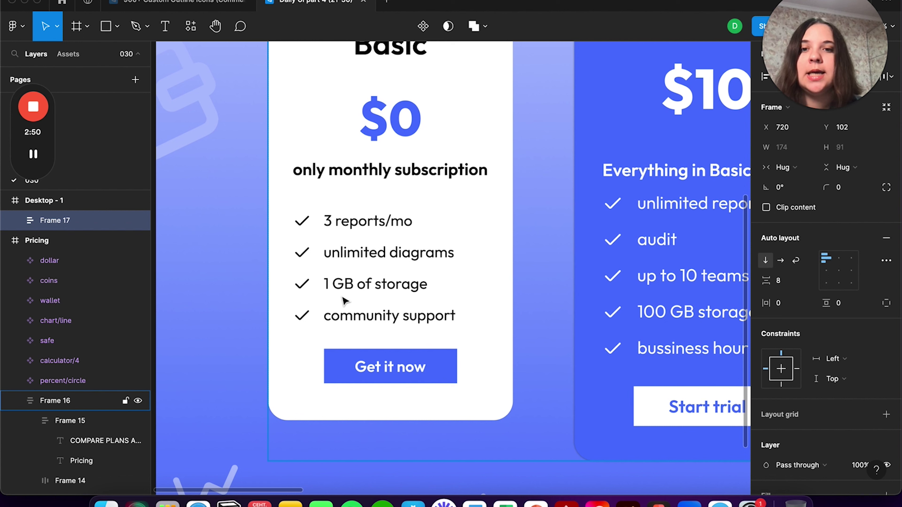
{"action": "scroll", "coordinate": [344, 301], "scroll_direction": "down", "scroll_amount": 3}
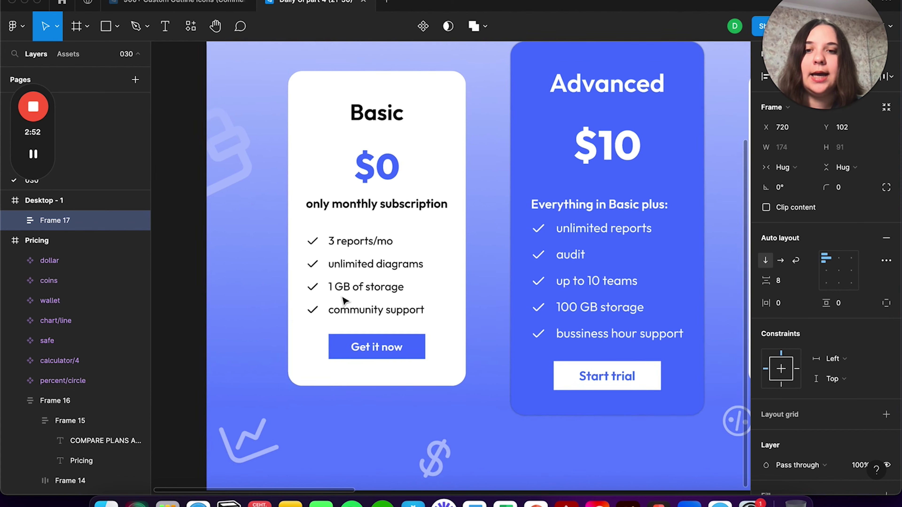
{"action": "scroll", "coordinate": [344, 301], "scroll_direction": "down", "scroll_amount": 2}
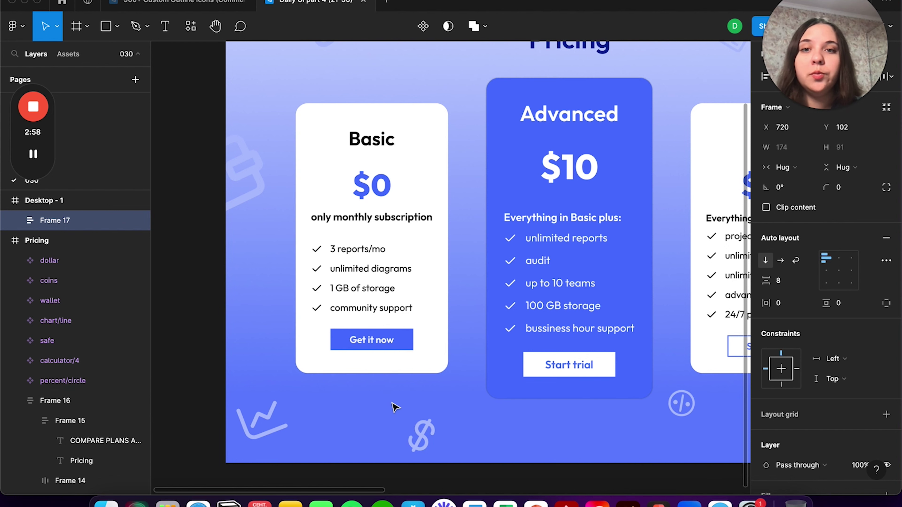
- Add a 'Basic' heading in Outfit SemiBold 40 inside Desktop - 1
{"action": "left_click", "coordinate": [164, 28]}
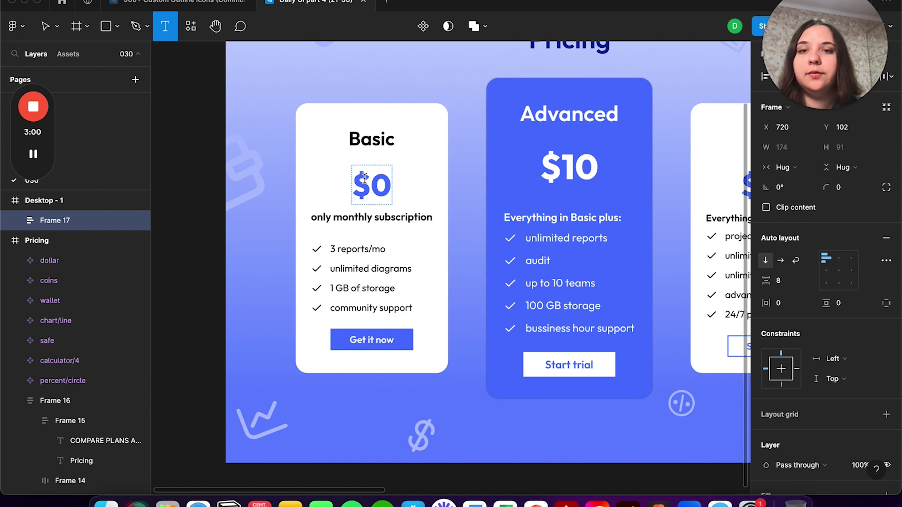
{"action": "left_click", "coordinate": [374, 141]}
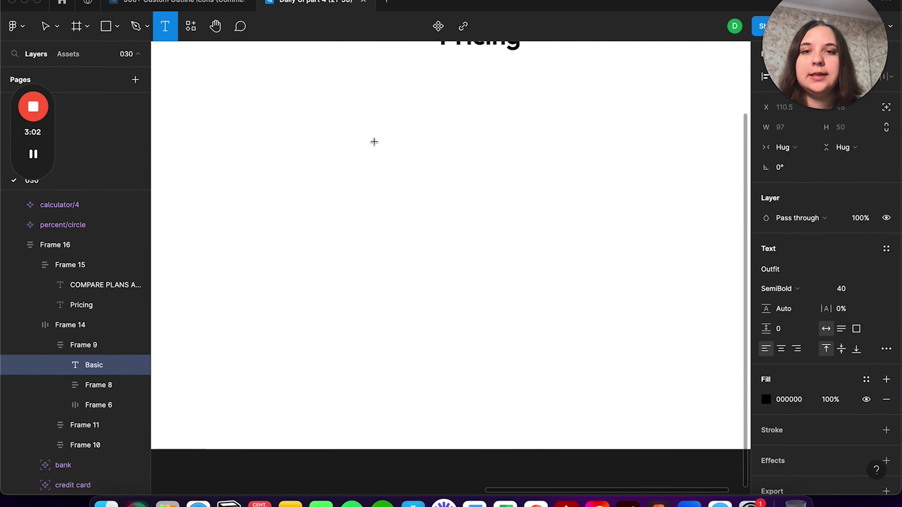
{"action": "left_click", "coordinate": [292, 204]}
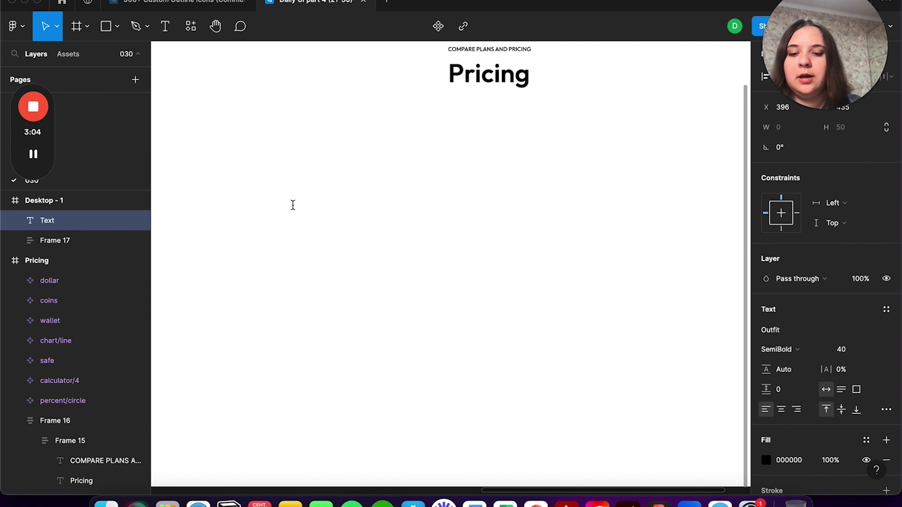
{"action": "type", "text": "Basic"}
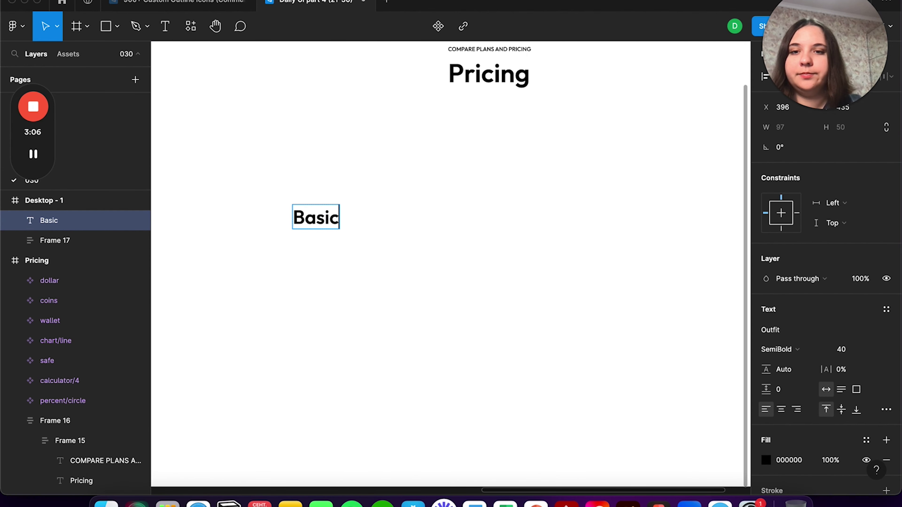
{"action": "key", "text": "Escape"}
{"action": "key", "text": "Escape"}
- Place the $0 price beneath the Basic heading
{"action": "scroll", "coordinate": [412, 273], "scroll_direction": "down", "scroll_amount": 3}
{"action": "scroll", "coordinate": [412, 273], "scroll_direction": "down", "scroll_amount": 5}
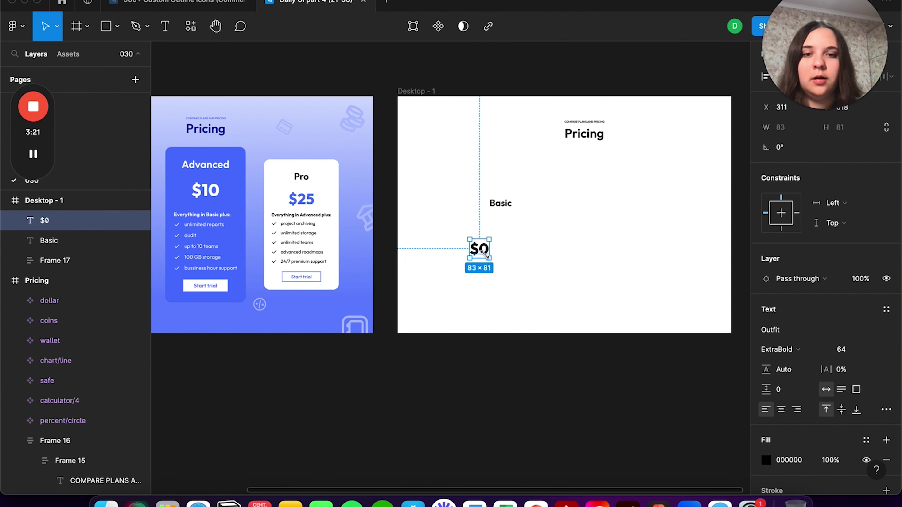
{"action": "left_click_drag", "start_coordinate": [485, 253], "coordinate": [506, 232]}
{"action": "left_click", "coordinate": [511, 272]}
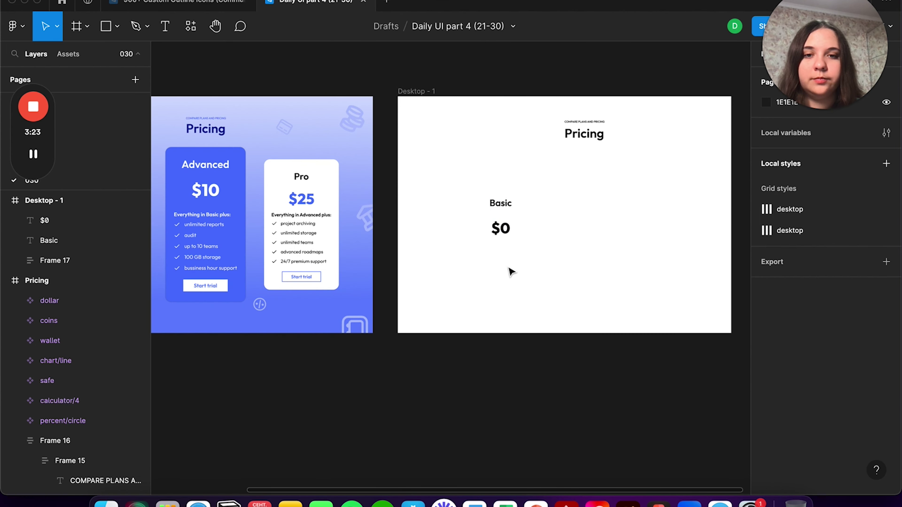
{"action": "scroll", "coordinate": [511, 272], "scroll_direction": "left", "scroll_amount": 5}
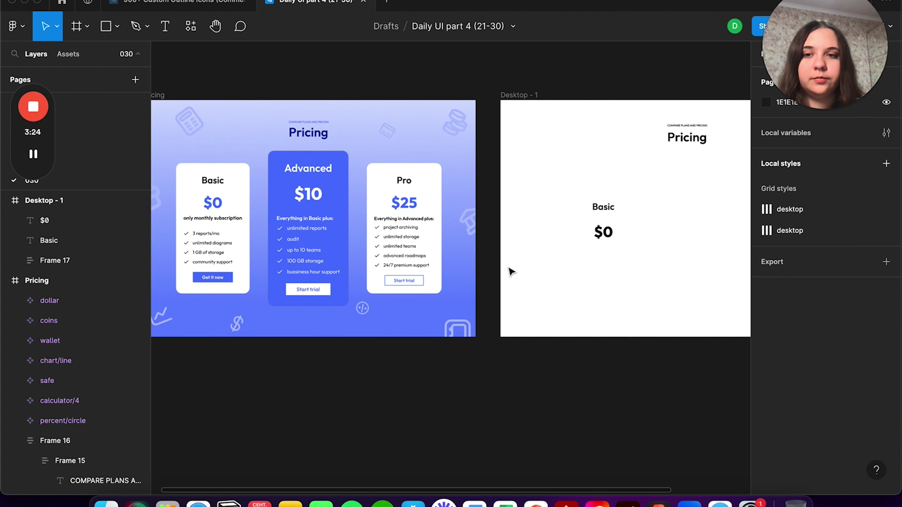
- Add 'only monthly subscription' in Outfit SemiBold 22, centred under the $0 price
{"action": "left_click", "coordinate": [166, 29]}
{"action": "left_click", "coordinate": [211, 221]}
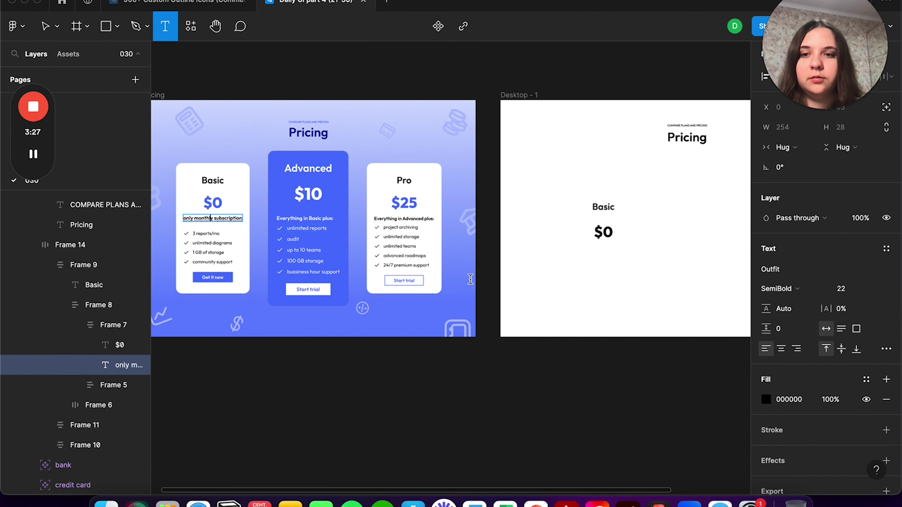
{"action": "scroll", "coordinate": [480, 285], "scroll_direction": "right", "scroll_amount": 5}
{"action": "left_click", "coordinate": [384, 286]}
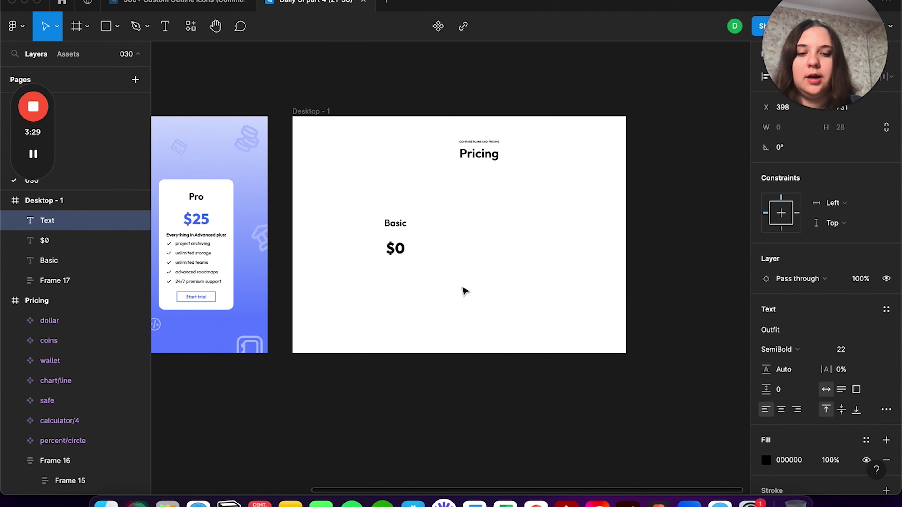
{"action": "type", "text": "only monthly subscription"}
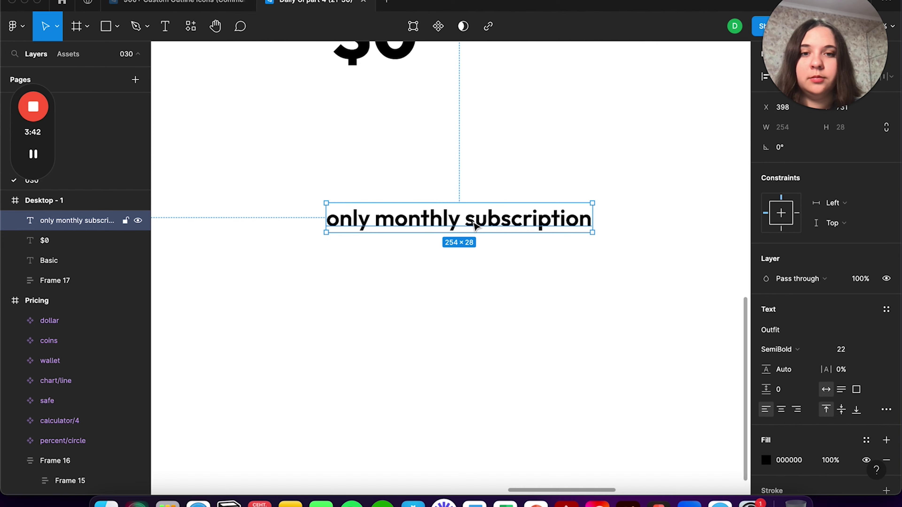
{"action": "left_click_drag", "start_coordinate": [449, 222], "coordinate": [342, 183]}
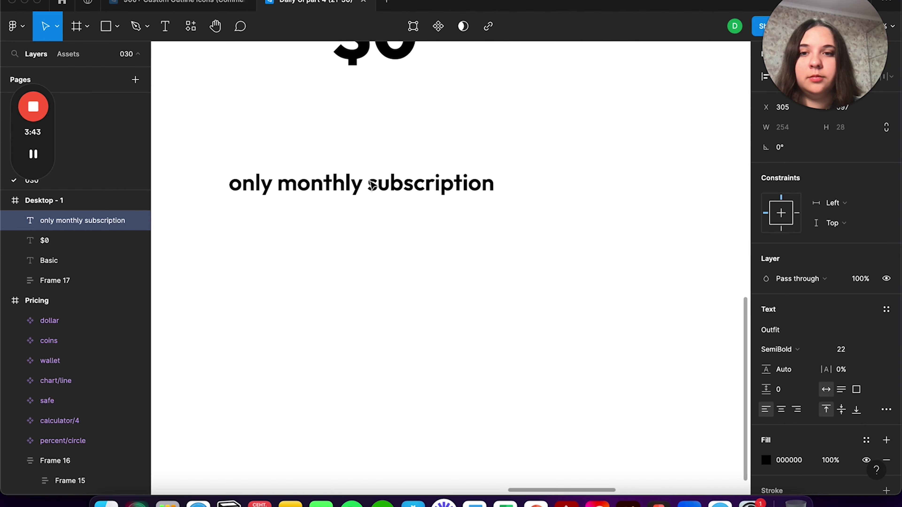
{"action": "scroll", "coordinate": [350, 188], "scroll_direction": "down", "scroll_amount": 2}
{"action": "scroll", "coordinate": [383, 151], "scroll_direction": "down", "scroll_amount": 2}
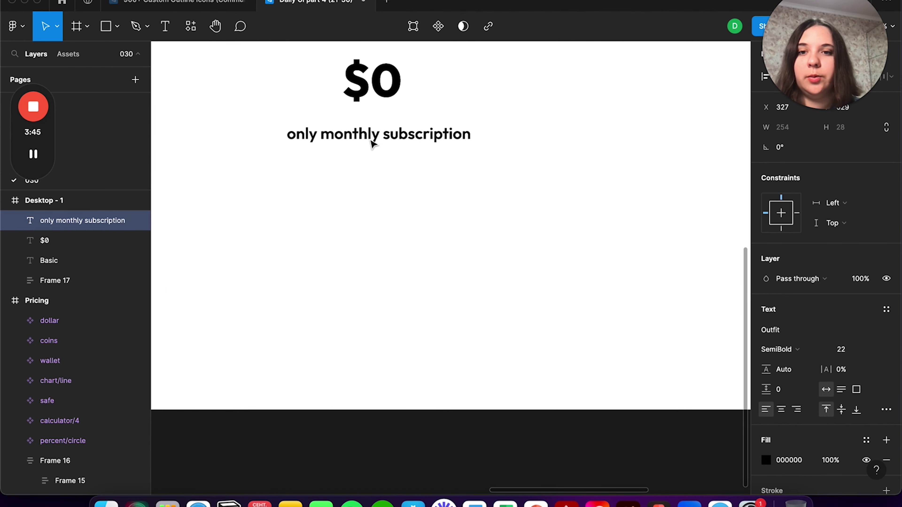
{"action": "left_click", "coordinate": [360, 207]}
- Scroll through the reference Basic card's feature list
{"action": "scroll", "coordinate": [362, 210], "scroll_direction": "down", "scroll_amount": 2}
{"action": "scroll", "coordinate": [362, 210], "scroll_direction": "down", "scroll_amount": 2}
{"action": "scroll", "coordinate": [364, 207], "scroll_direction": "down", "scroll_amount": 2}
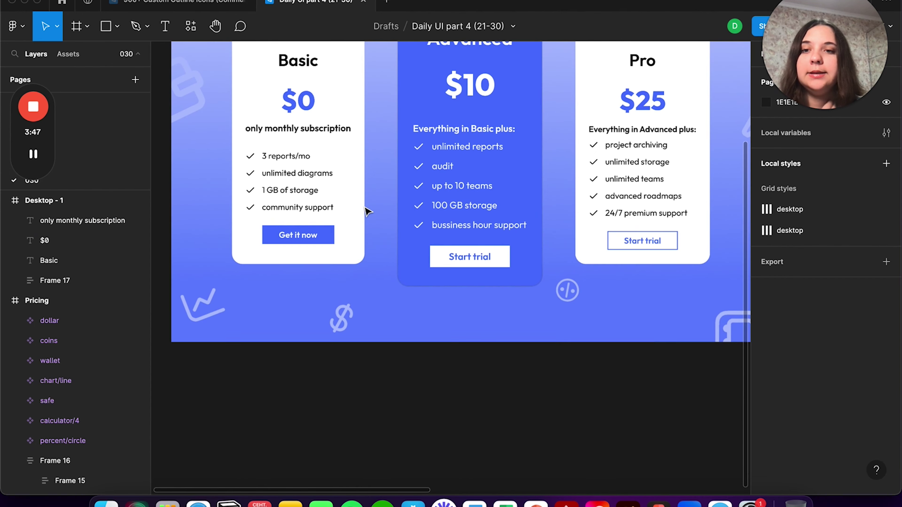
{"action": "scroll", "coordinate": [261, 175], "scroll_direction": "up", "scroll_amount": 3}
{"action": "scroll", "coordinate": [263, 177], "scroll_direction": "up", "scroll_amount": 3}
{"action": "scroll", "coordinate": [229, 119], "scroll_direction": "up", "scroll_amount": 2}
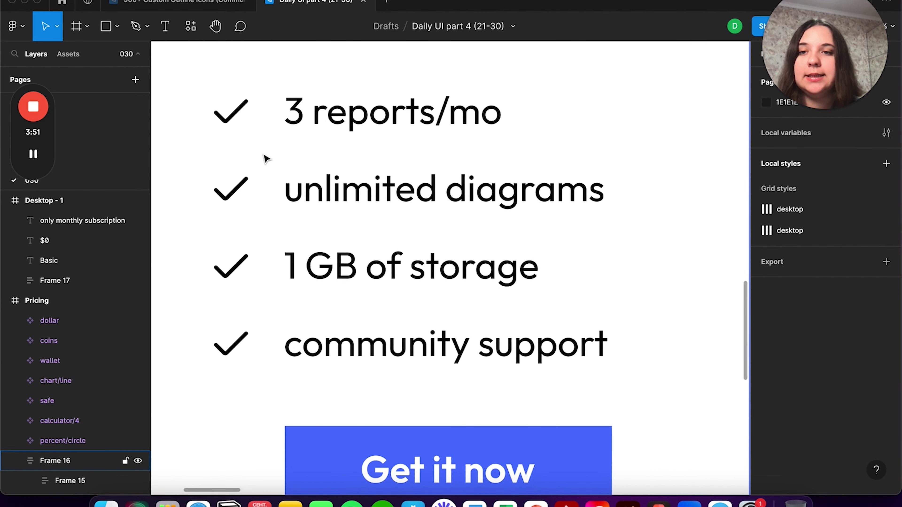
{"action": "scroll", "coordinate": [264, 158], "scroll_direction": "down", "scroll_amount": 2}
{"action": "scroll", "coordinate": [263, 159], "scroll_direction": "down", "scroll_amount": 3}
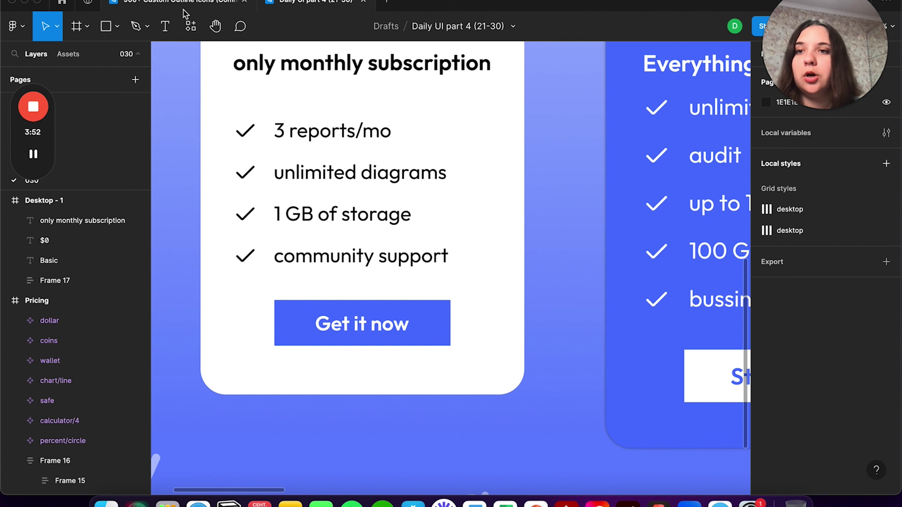
- In the 900+ Custom Outline Icons file, find and select the Essentials check icon
{"action": "left_click", "coordinate": [174, 4]}
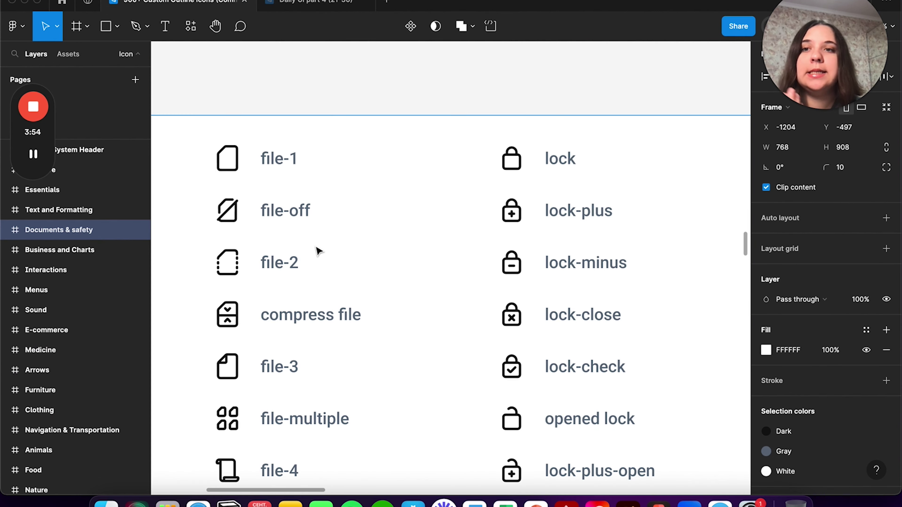
{"action": "scroll", "coordinate": [318, 251], "scroll_direction": "down", "scroll_amount": 3}
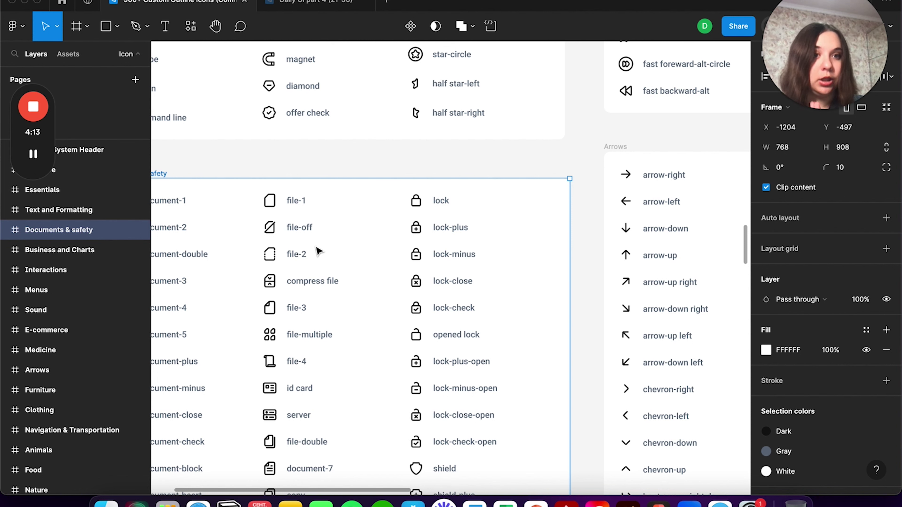
{"action": "scroll", "coordinate": [316, 251], "scroll_direction": "down", "scroll_amount": 5}
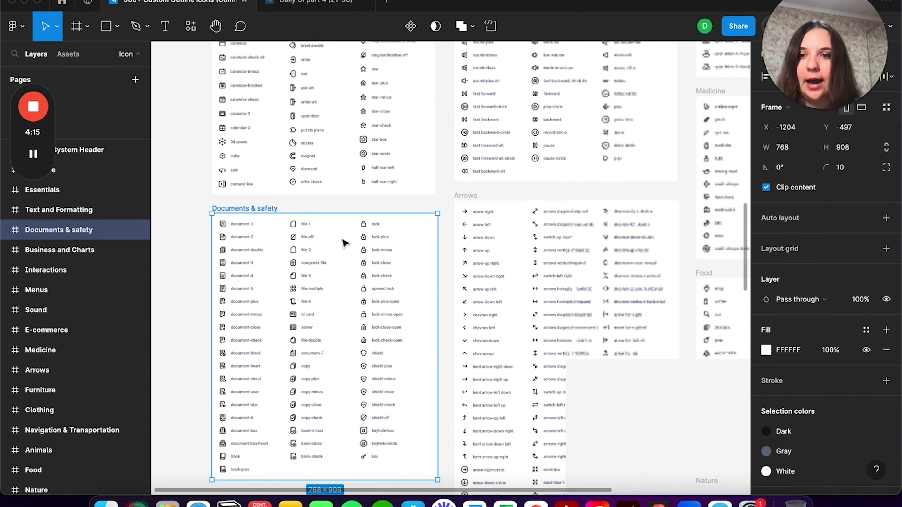
{"action": "scroll", "coordinate": [325, 208], "scroll_direction": "up", "scroll_amount": 5}
{"action": "scroll", "coordinate": [511, 181], "scroll_direction": "up", "scroll_amount": 5}
{"action": "scroll", "coordinate": [511, 181], "scroll_direction": "down", "scroll_amount": 3}
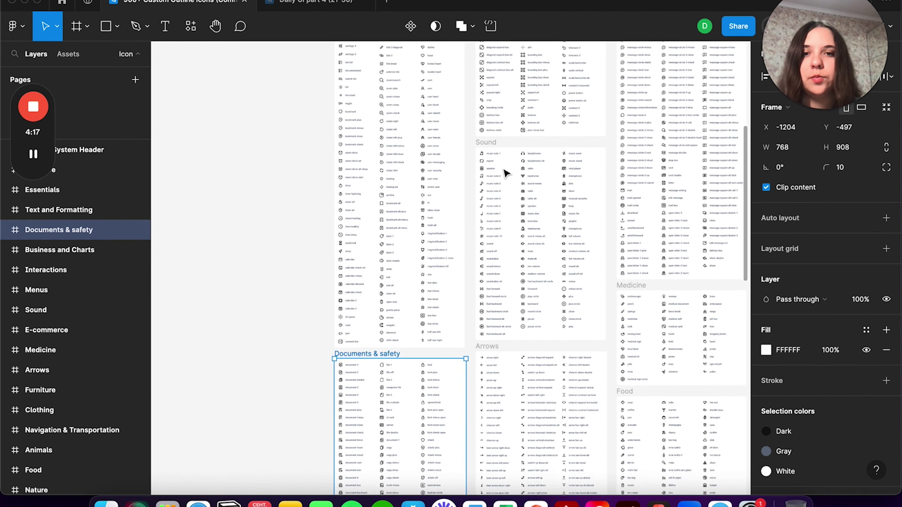
{"action": "scroll", "coordinate": [508, 175], "scroll_direction": "up", "scroll_amount": 5}
{"action": "scroll", "coordinate": [388, 278], "scroll_direction": "up", "scroll_amount": 3}
{"action": "scroll", "coordinate": [389, 278], "scroll_direction": "down", "scroll_amount": 3}
{"action": "scroll", "coordinate": [389, 278], "scroll_direction": "down", "scroll_amount": 2}
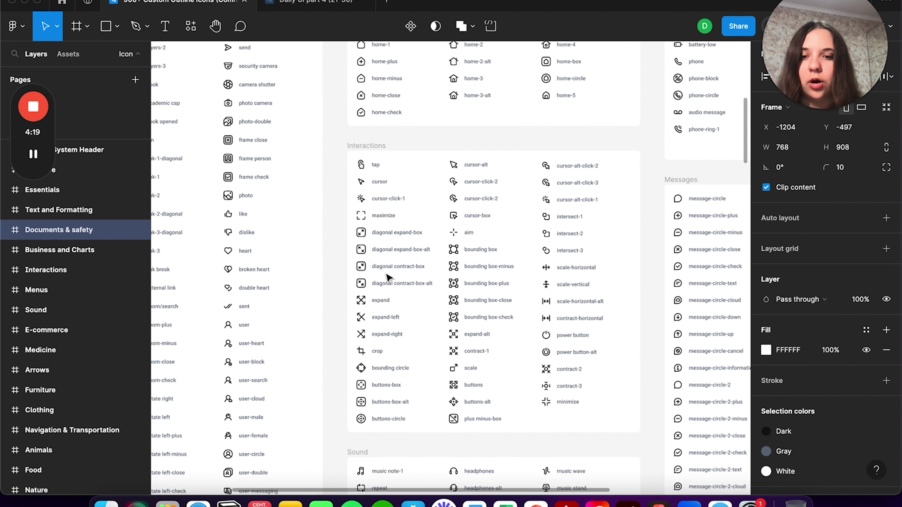
{"action": "scroll", "coordinate": [388, 278], "scroll_direction": "up", "scroll_amount": 3}
{"action": "scroll", "coordinate": [389, 278], "scroll_direction": "up", "scroll_amount": 3}
{"action": "scroll", "coordinate": [389, 278], "scroll_direction": "left", "scroll_amount": 5}
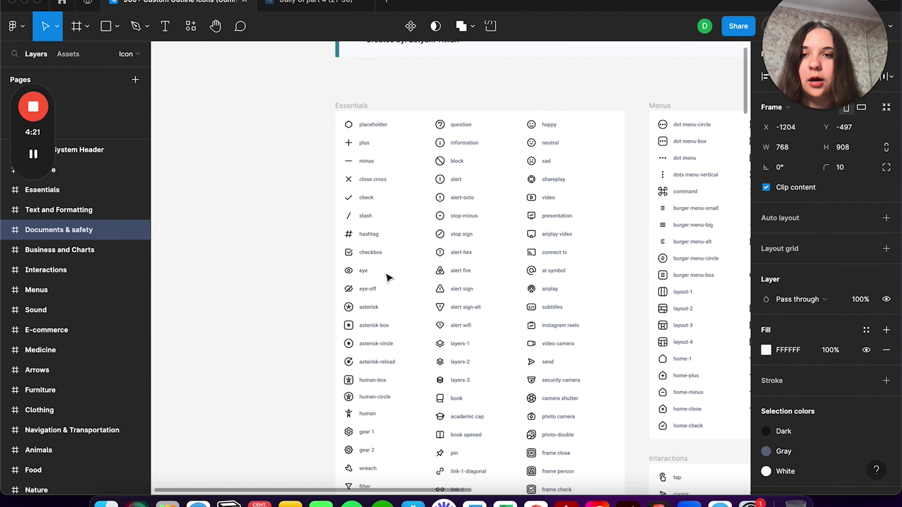
{"action": "scroll", "coordinate": [334, 238], "scroll_direction": "up", "scroll_amount": 2}
{"action": "scroll", "coordinate": [341, 235], "scroll_direction": "up", "scroll_amount": 5}
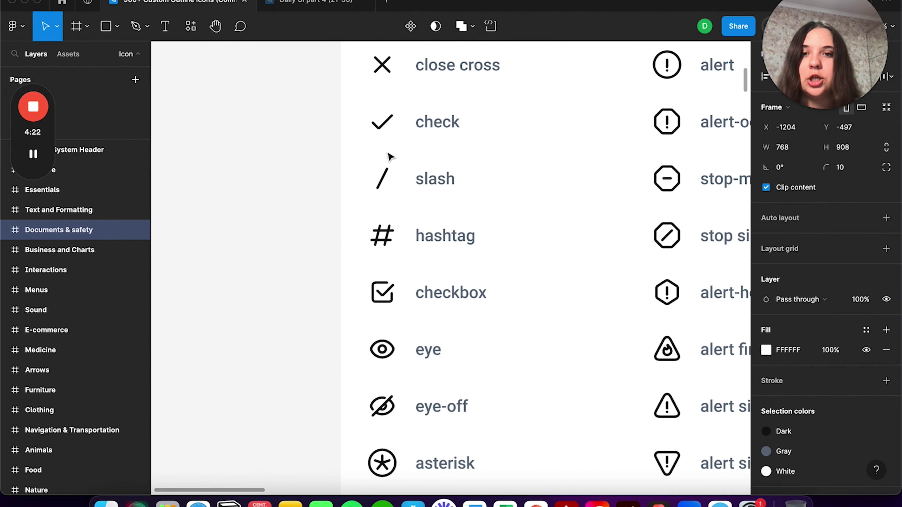
{"action": "left_click", "coordinate": [381, 129]}
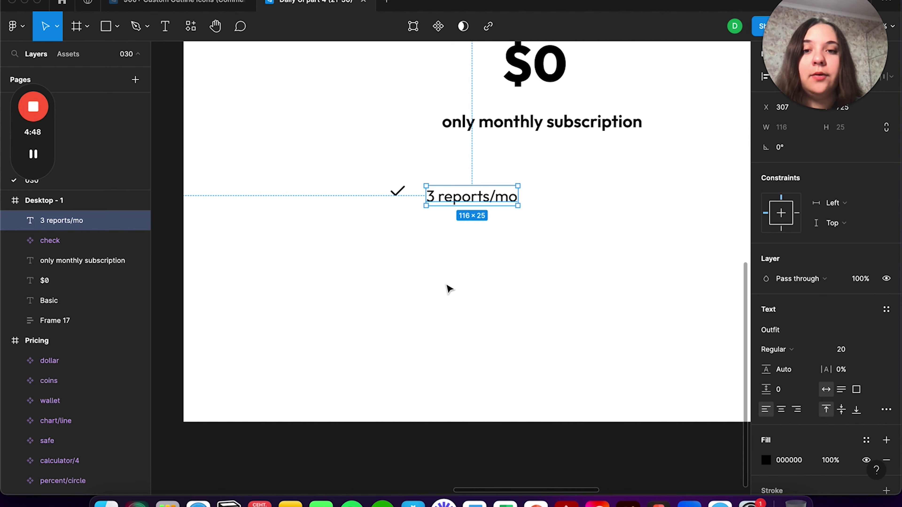
- Align the 3 reports/mo text level with the check icon
{"action": "left_click", "coordinate": [448, 289]}
{"action": "scroll", "coordinate": [476, 206], "scroll_direction": "up", "scroll_amount": 5}
{"action": "scroll", "coordinate": [475, 206], "scroll_direction": "right", "scroll_amount": 5}
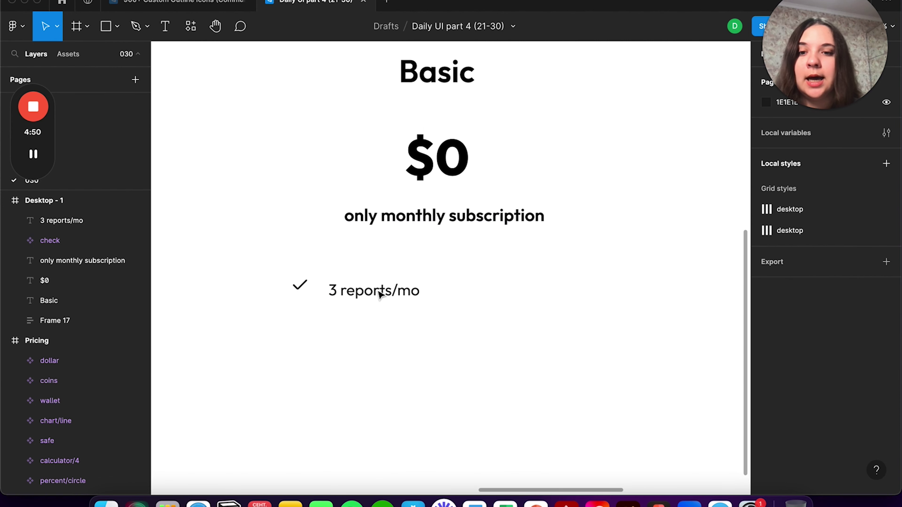
{"action": "left_click_drag", "start_coordinate": [380, 294], "coordinate": [382, 294]}
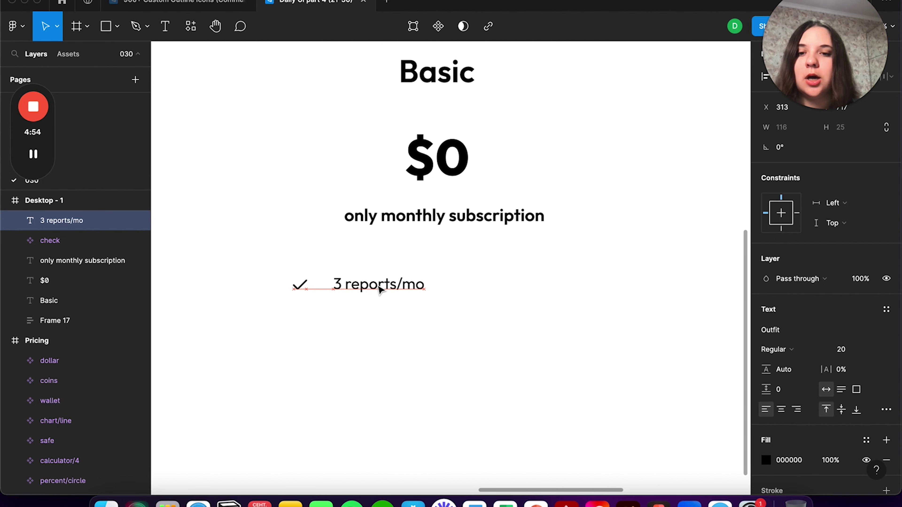
{"action": "left_click_drag", "start_coordinate": [382, 293], "coordinate": [382, 289]}
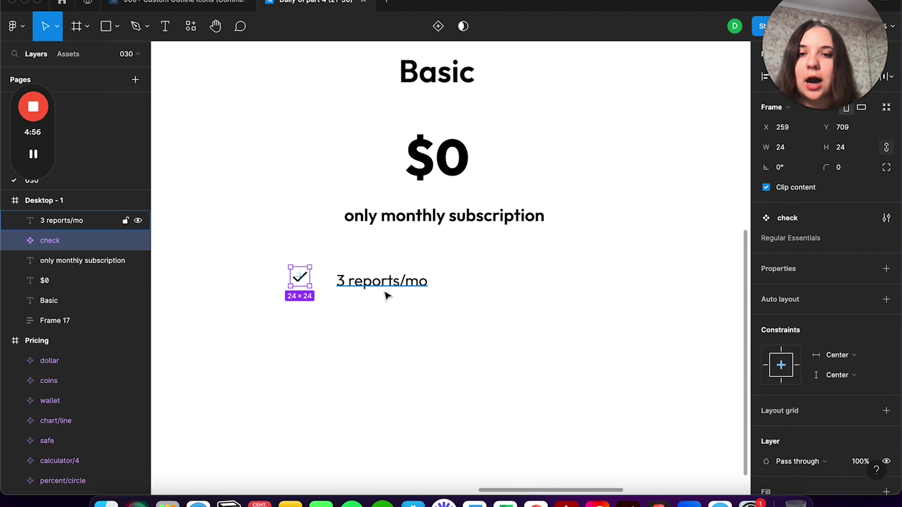
{"action": "left_click_drag", "start_coordinate": [353, 281], "coordinate": [354, 277]}
- Wrap the check icon and 3 reports/mo in an auto layout row with a 24 gap
{"action": "left_click", "coordinate": [307, 277]}
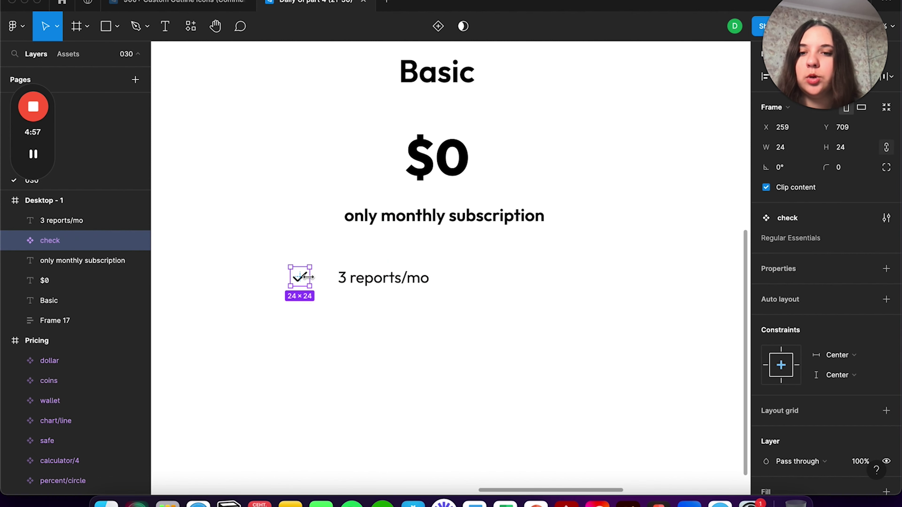
{"action": "left_click", "coordinate": [366, 278], "text": "shift"}
{"action": "key", "text": "shift+a"}
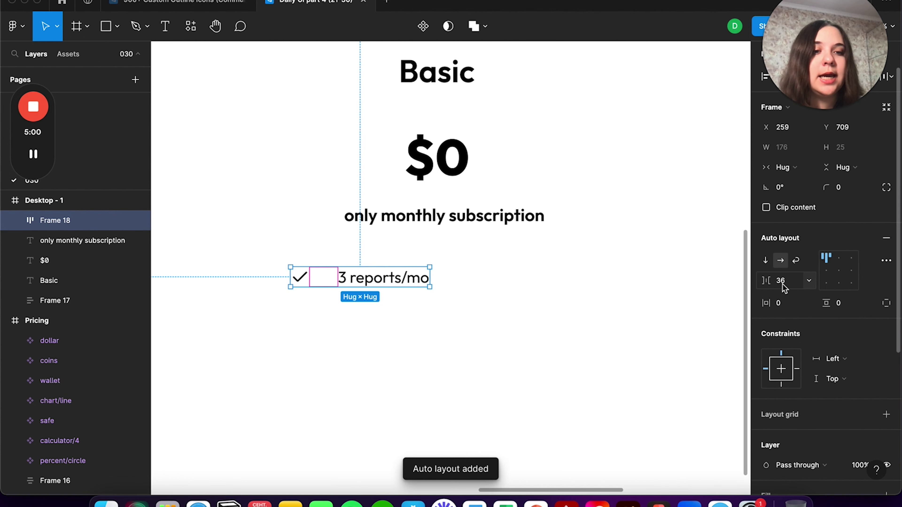
{"action": "left_click", "coordinate": [783, 284]}
{"action": "type", "text": "16"}
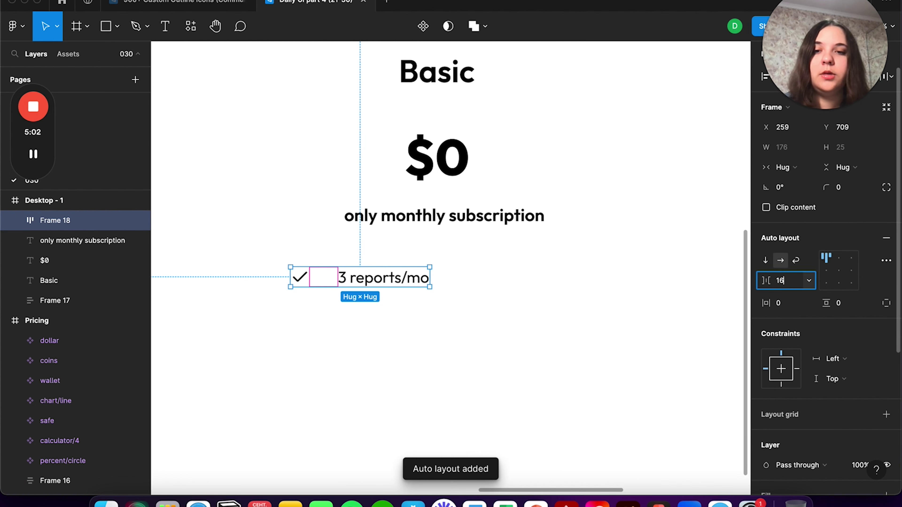
{"action": "key", "text": "Return"}
{"action": "left_click", "coordinate": [596, 351]}
{"action": "left_click", "coordinate": [374, 281]}
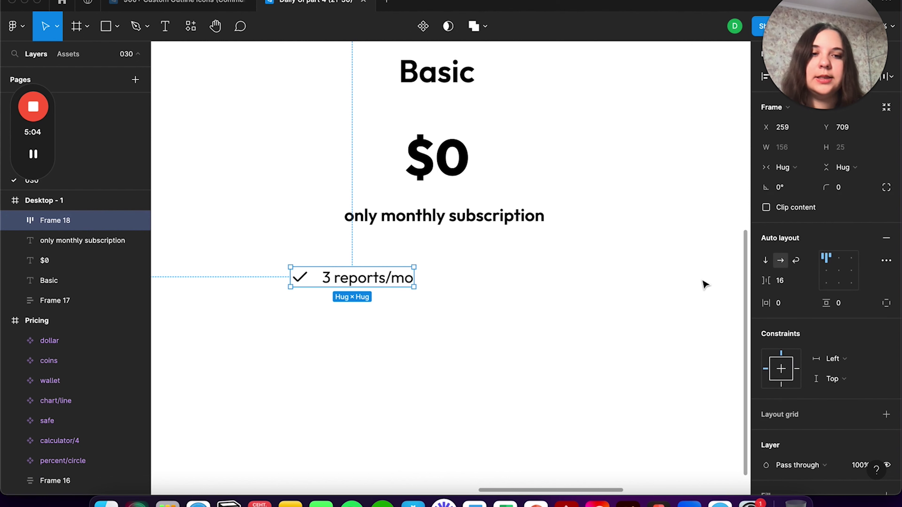
{"action": "type", "text": "24"}
{"action": "key", "text": "Return"}
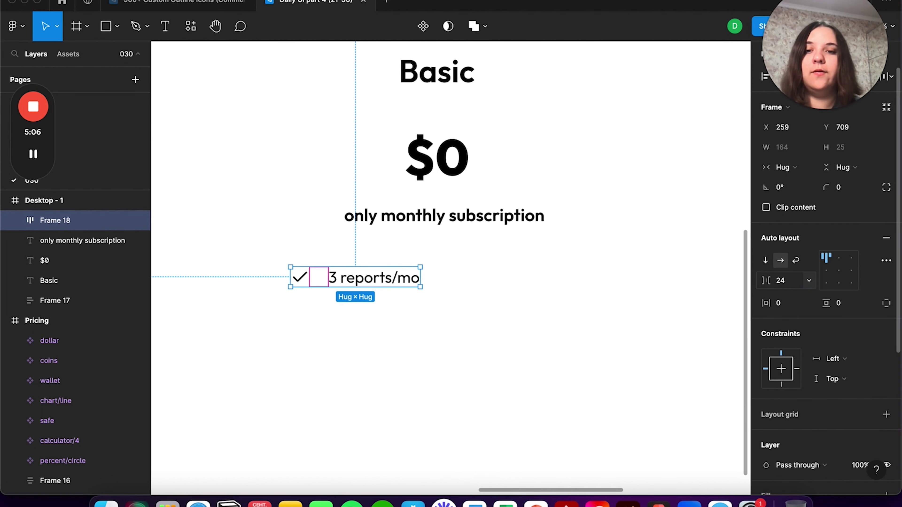
{"action": "left_click", "coordinate": [594, 368]}
{"action": "left_click", "coordinate": [378, 286]}
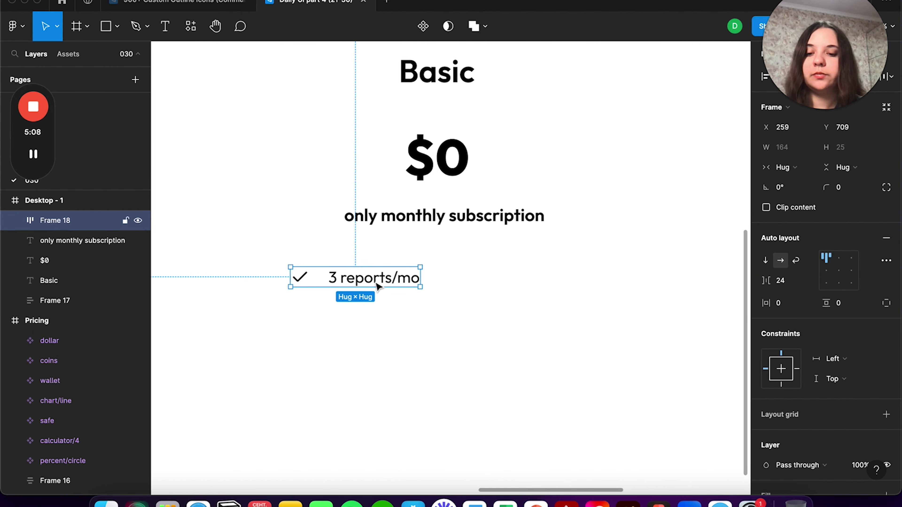
- Duplicate the row and stack both rows in a vertical auto layout with 16 gap
{"action": "key", "text": "ctrl+d"}
{"action": "left_click_drag", "start_coordinate": [378, 286], "coordinate": [375, 320]}
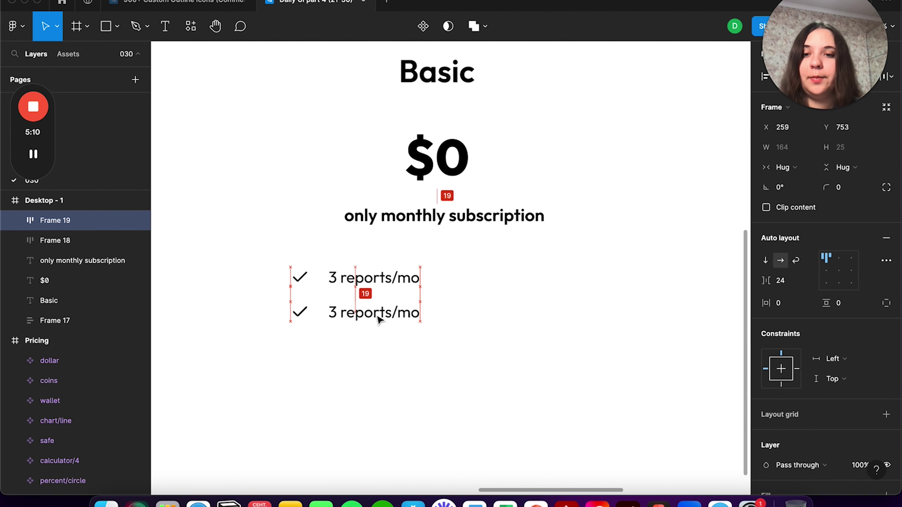
{"action": "left_click", "coordinate": [377, 283], "text": "shift"}
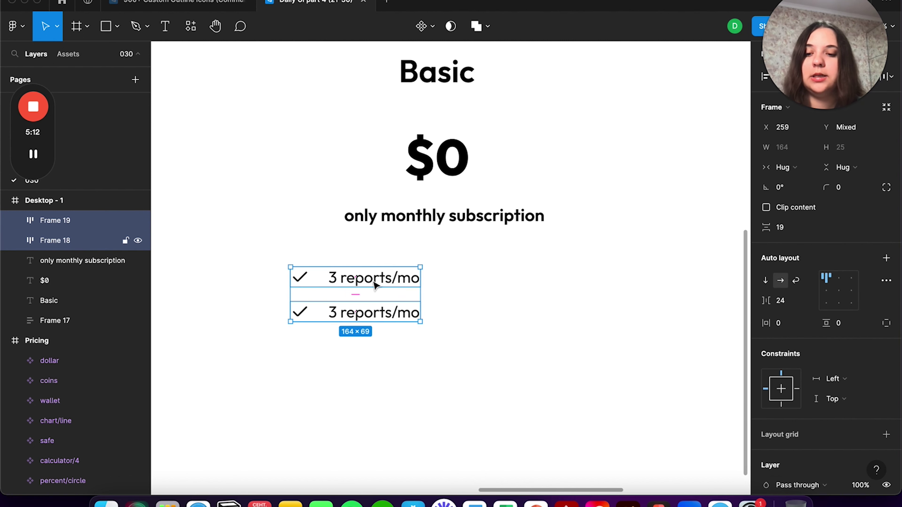
{"action": "key", "text": "shift+a"}
{"action": "type", "text": "1"}
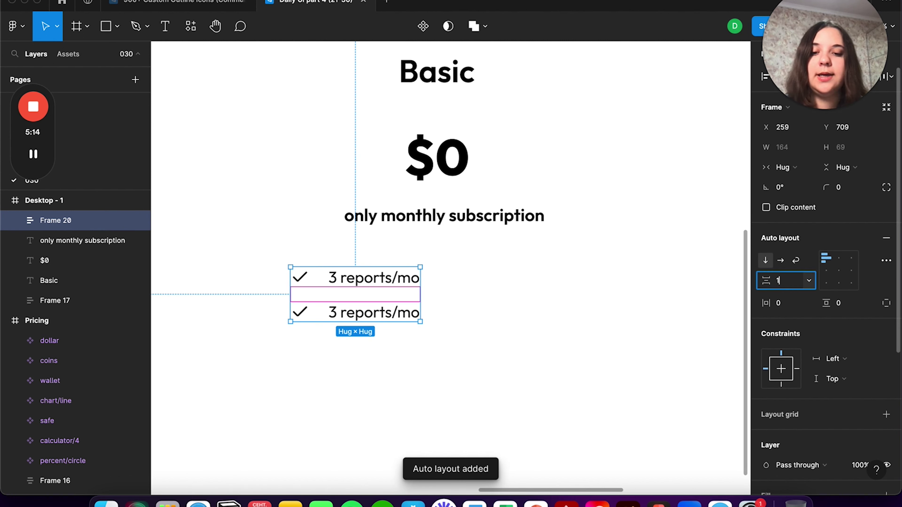
{"action": "type", "text": "6"}
{"action": "key", "text": "Return"}
{"action": "left_click", "coordinate": [439, 359]}
{"action": "left_click", "coordinate": [383, 310]}
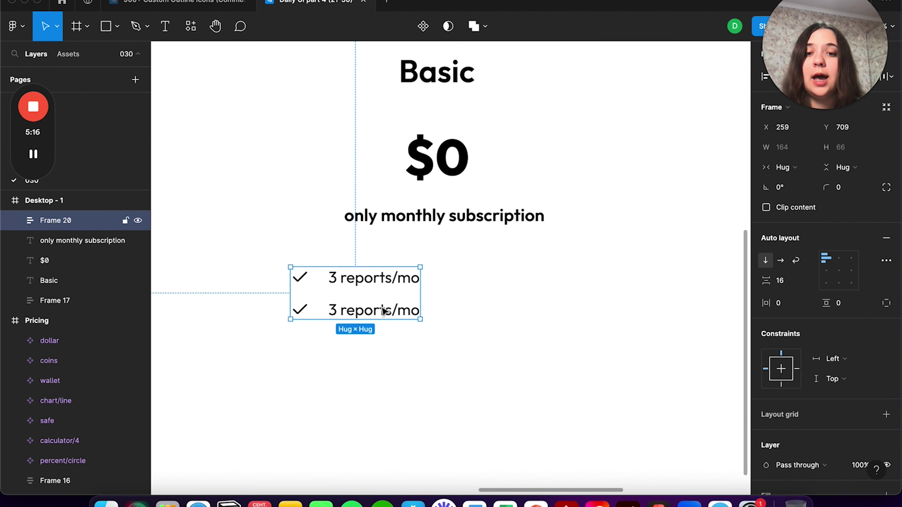
- Duplicate rows to make five, then start rewriting the second row's text
{"action": "double_click", "coordinate": [384, 310]}
{"action": "key", "text": "ctrl+d"}
{"action": "key", "text": "ctrl+d"}
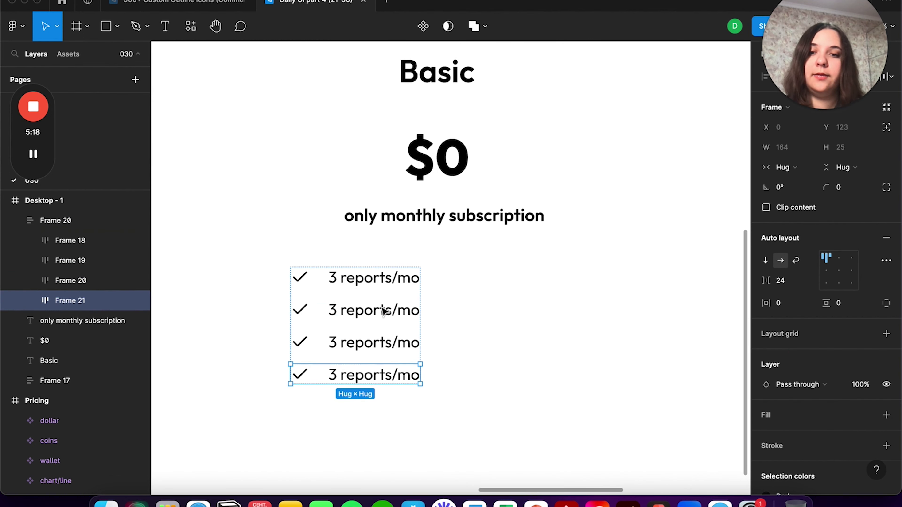
{"action": "key", "text": "ctrl+d"}
{"action": "key", "text": "Escape"}
{"action": "scroll", "coordinate": [374, 336], "scroll_direction": "down", "scroll_amount": 3}
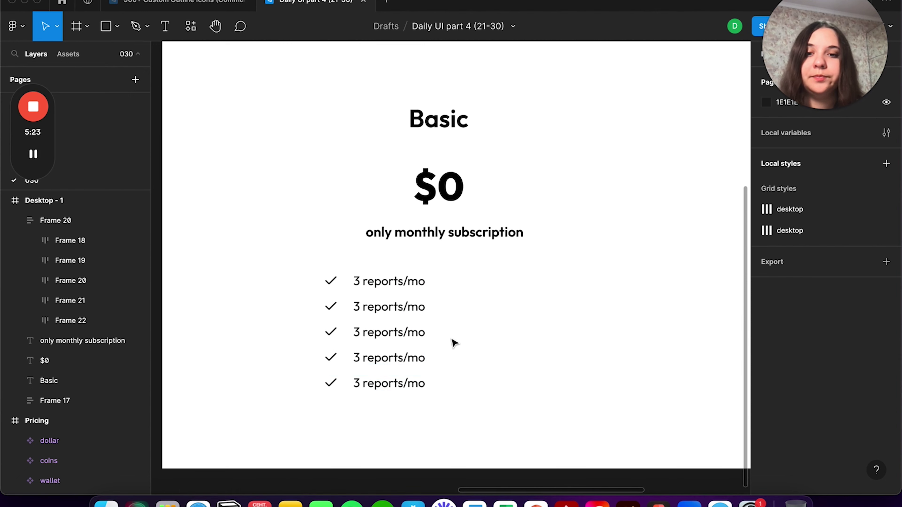
{"action": "scroll", "coordinate": [368, 316], "scroll_direction": "up", "scroll_amount": 4}
{"action": "double_click", "coordinate": [369, 313]}
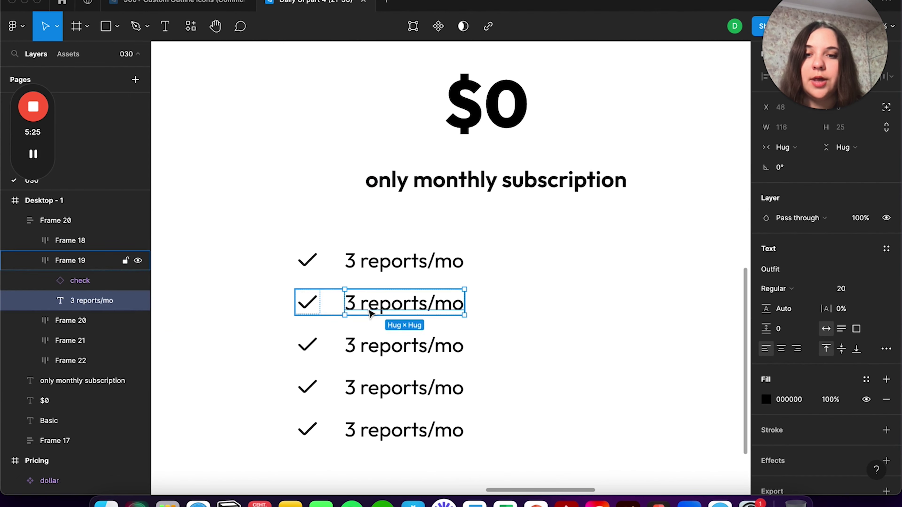
{"action": "key", "text": "Return"}
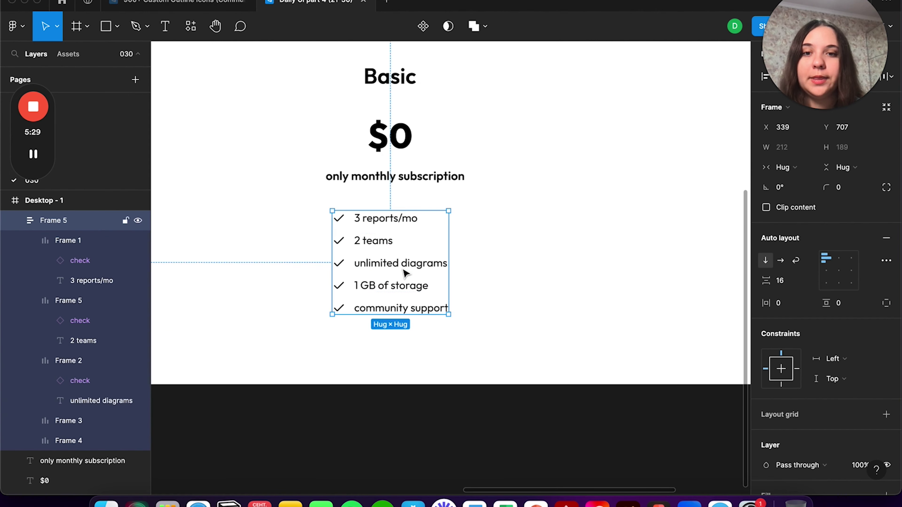
- Align the feature list and select the Basic heading, $0, subscription line and list together
{"action": "left_click_drag", "start_coordinate": [405, 273], "coordinate": [407, 270]}
{"action": "scroll", "coordinate": [406, 267], "scroll_direction": "down", "scroll_amount": 1}
{"action": "left_click", "coordinate": [533, 270]}
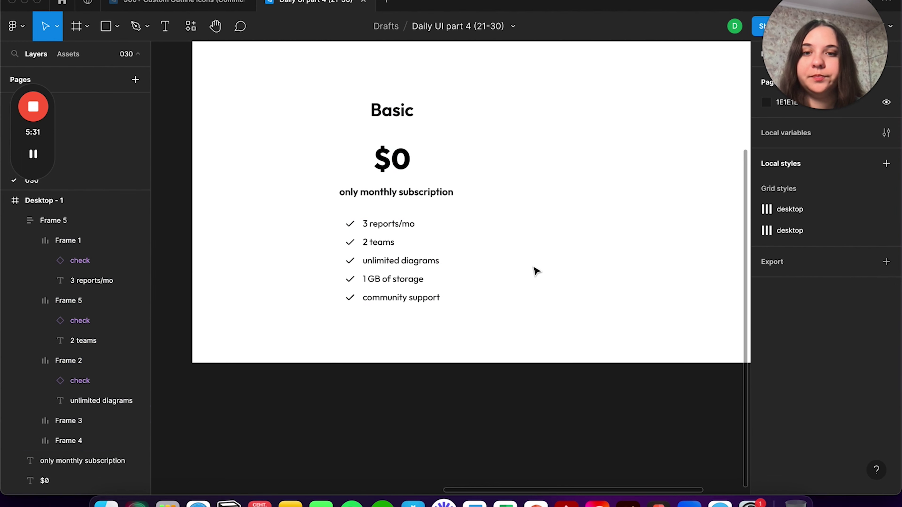
{"action": "scroll", "coordinate": [534, 270], "scroll_direction": "up", "scroll_amount": 3}
{"action": "left_click", "coordinate": [414, 167]}
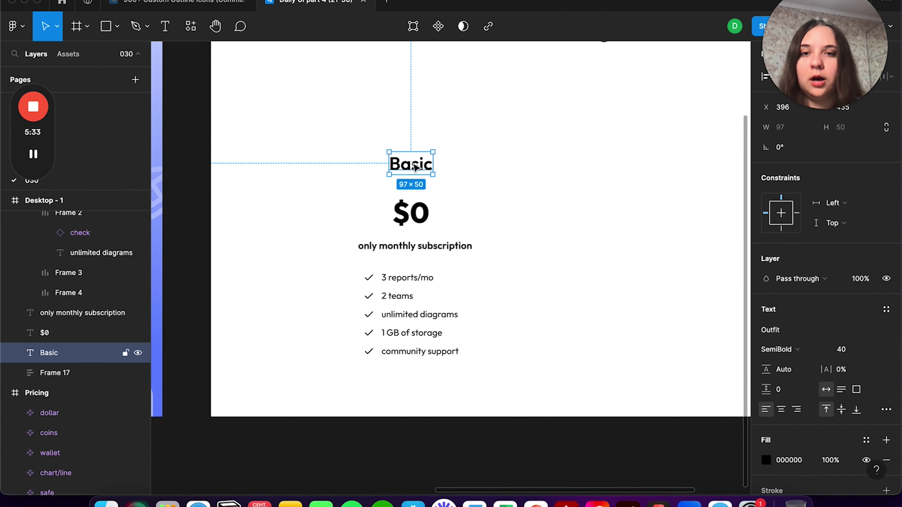
{"action": "left_click", "coordinate": [412, 213], "text": "shift"}
{"action": "left_click", "coordinate": [408, 246], "text": "shift"}
{"action": "left_click", "coordinate": [406, 329], "text": "shift"}
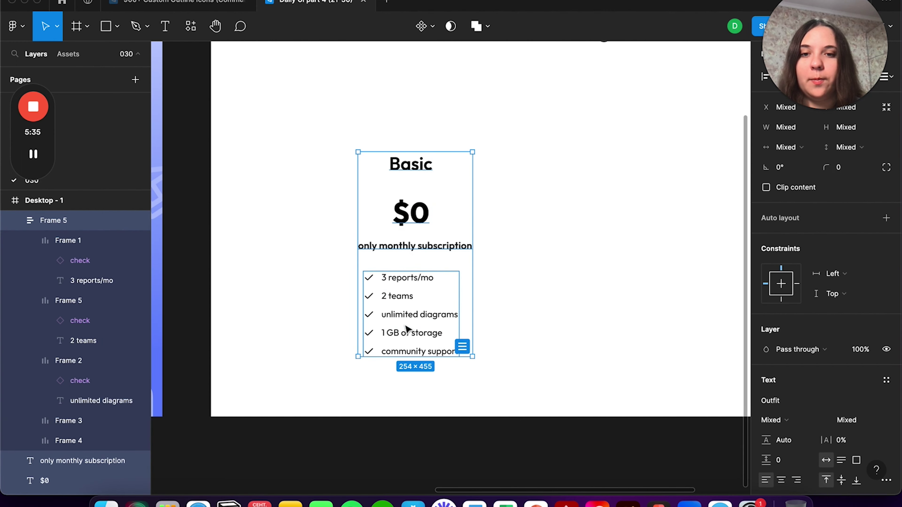
{"action": "scroll", "coordinate": [404, 277], "scroll_direction": "down", "scroll_amount": 3}
{"action": "left_click", "coordinate": [540, 284]}
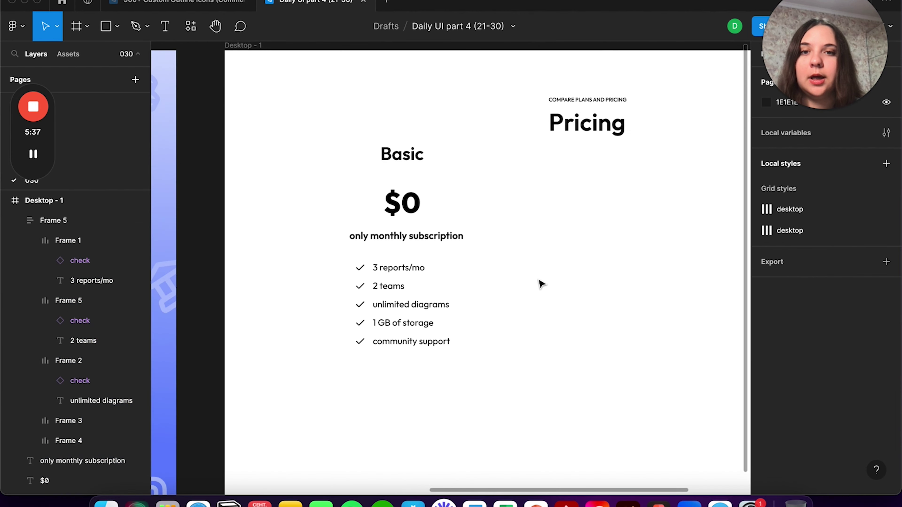
- Inspect the reference 'Get it now' label style: Outfit SemiBold 20, white
{"action": "scroll", "coordinate": [361, 271], "scroll_direction": "down", "scroll_amount": 3}
{"action": "scroll", "coordinate": [361, 270], "scroll_direction": "left", "scroll_amount": 2}
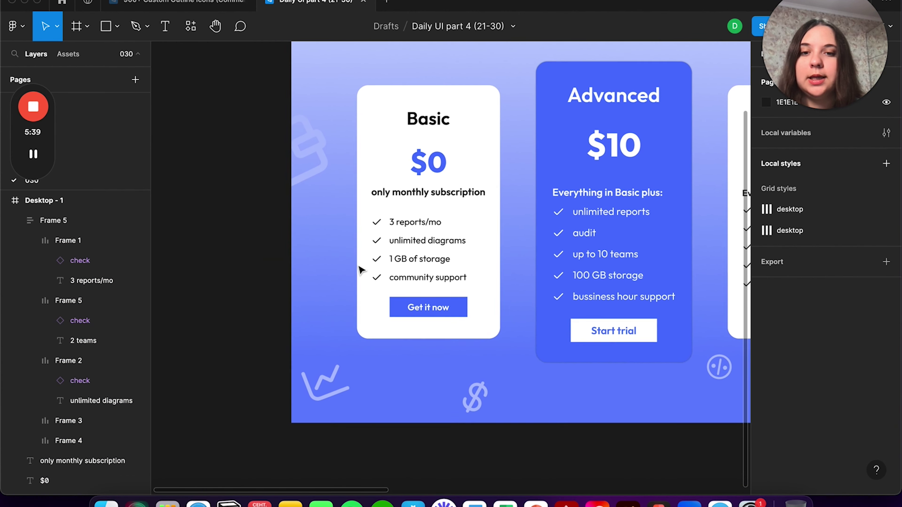
{"action": "left_click", "coordinate": [173, 33]}
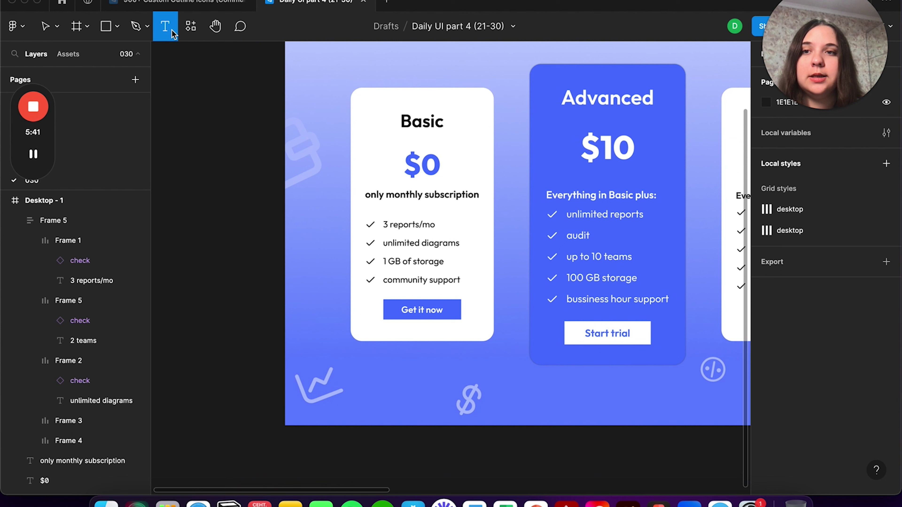
{"action": "left_click", "coordinate": [420, 310]}
{"action": "scroll", "coordinate": [554, 319], "scroll_direction": "right", "scroll_amount": 5}
{"action": "scroll", "coordinate": [588, 318], "scroll_direction": "right", "scroll_amount": 10}
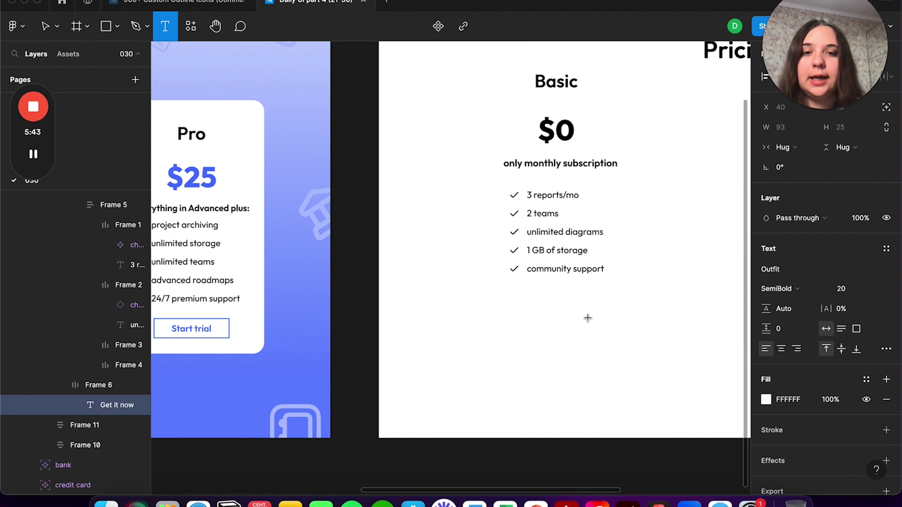
- Add a 'Get it now' text label and wrap it in auto layout with 40 horizontal padding
{"action": "left_click", "coordinate": [537, 344]}
{"action": "type", "text": "Get it now"}
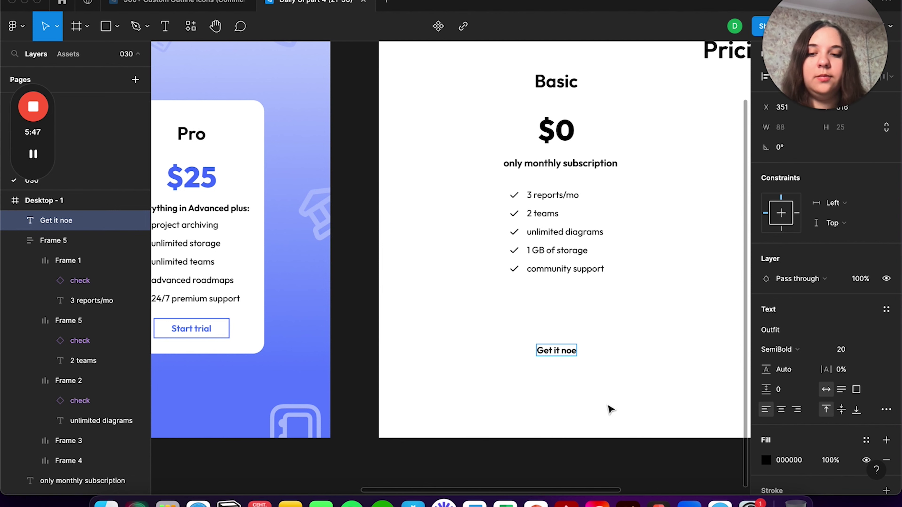
{"action": "key", "text": "Escape"}
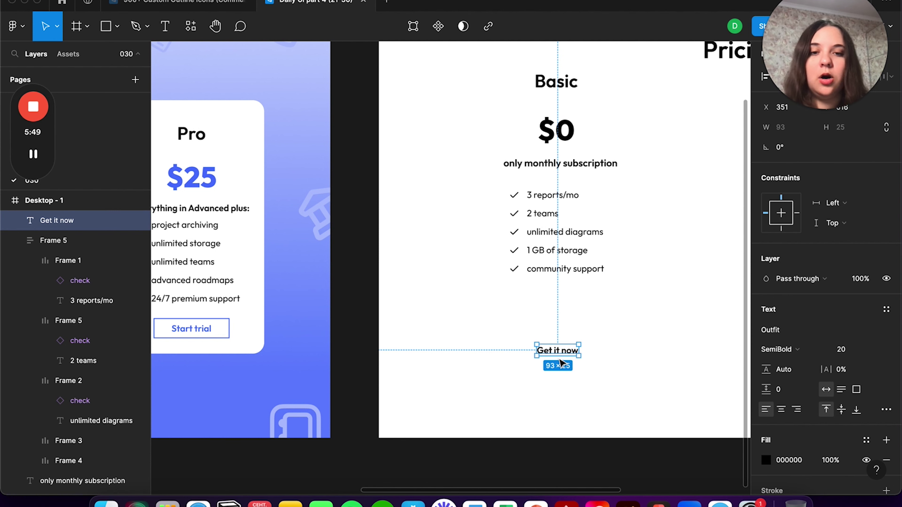
{"action": "key", "text": "shift+a"}
{"action": "scroll", "coordinate": [733, 362], "scroll_direction": "right", "scroll_amount": 2}
{"action": "scroll", "coordinate": [732, 363], "scroll_direction": "right", "scroll_amount": 4}
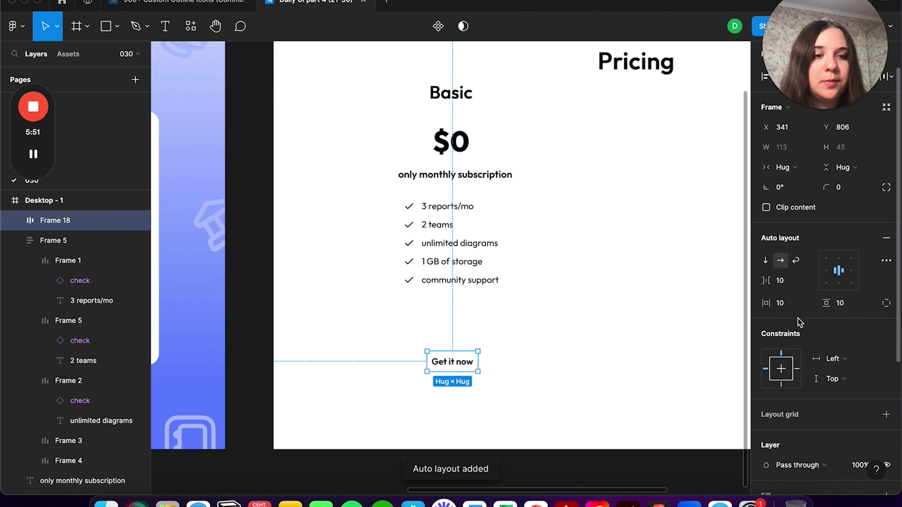
{"action": "left_click_drag", "start_coordinate": [767, 304], "coordinate": [805, 309]}
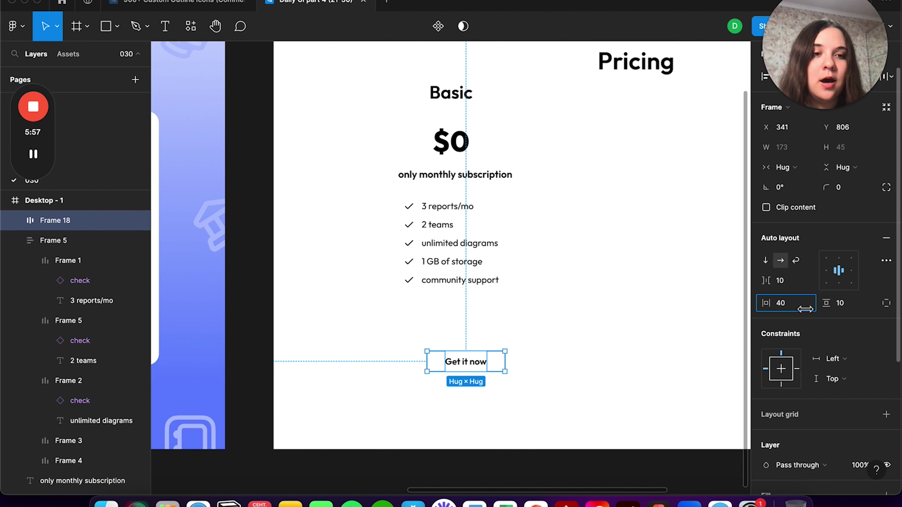
- Give the button 10 vertical padding and grey B8B8B8 fill, and place it under the feature list
{"action": "left_click", "coordinate": [843, 308]}
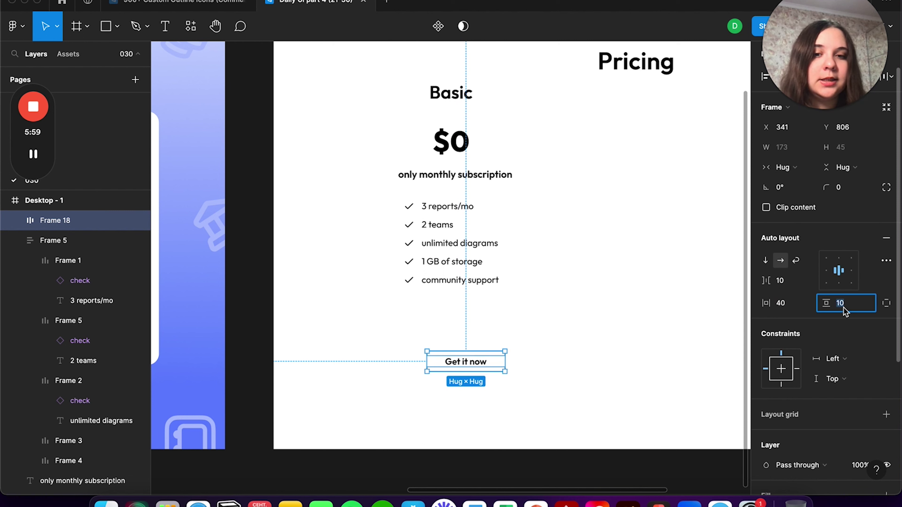
{"action": "left_click", "coordinate": [661, 335]}
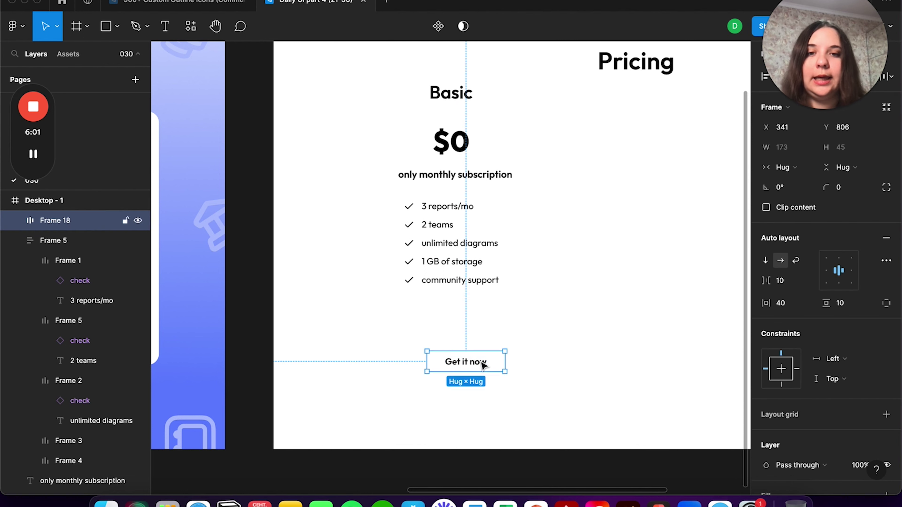
{"action": "left_click_drag", "start_coordinate": [496, 365], "coordinate": [462, 336]}
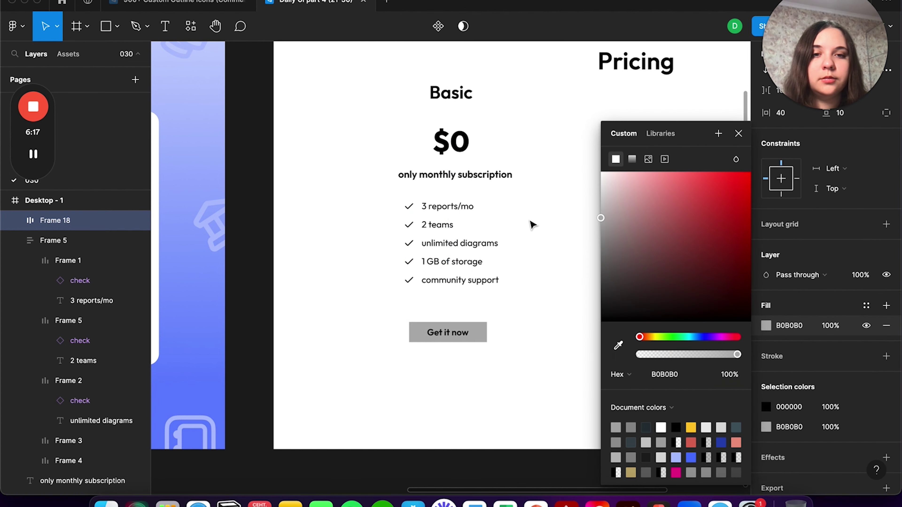
{"action": "left_click", "coordinate": [738, 134]}
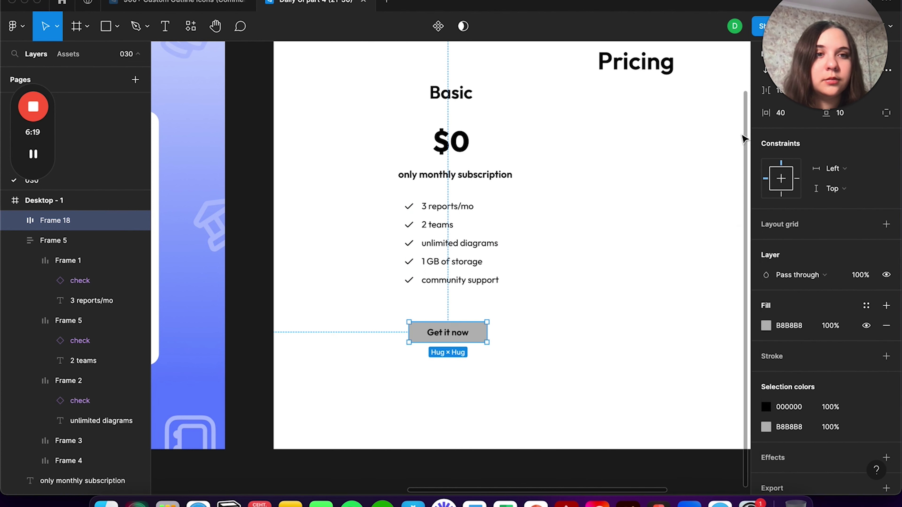
{"action": "left_click", "coordinate": [613, 346]}
{"action": "left_click_drag", "start_coordinate": [469, 339], "coordinate": [468, 327]}
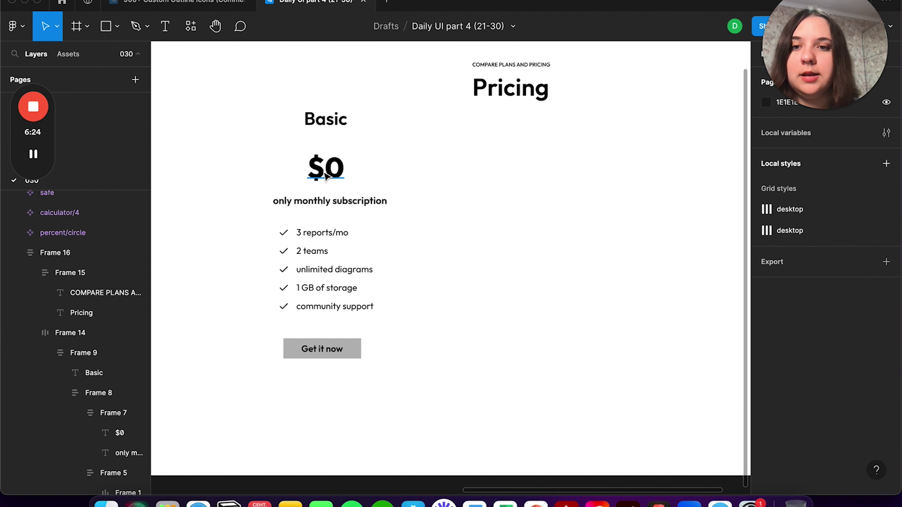
- Select the $0 price together with the subscription line
{"action": "left_click", "coordinate": [325, 175]}
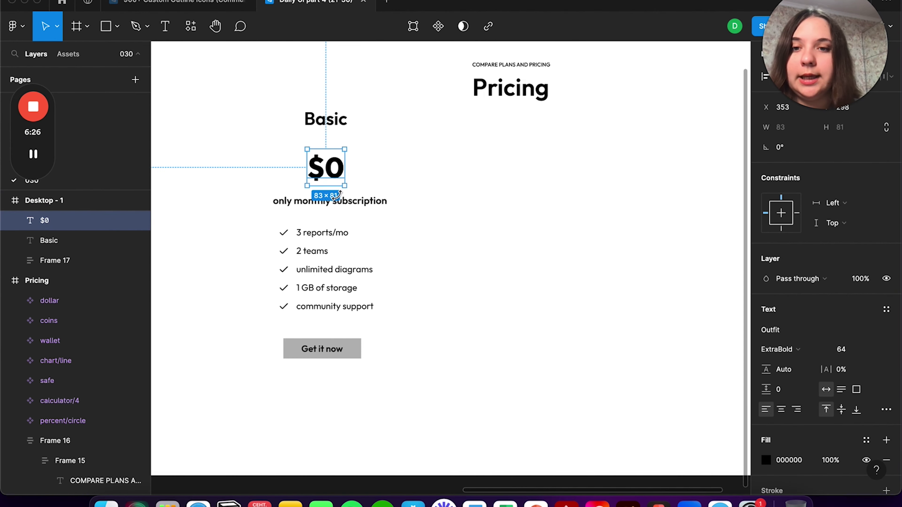
{"action": "left_click", "coordinate": [356, 202], "text": "shift"}
{"action": "left_click", "coordinate": [433, 249]}
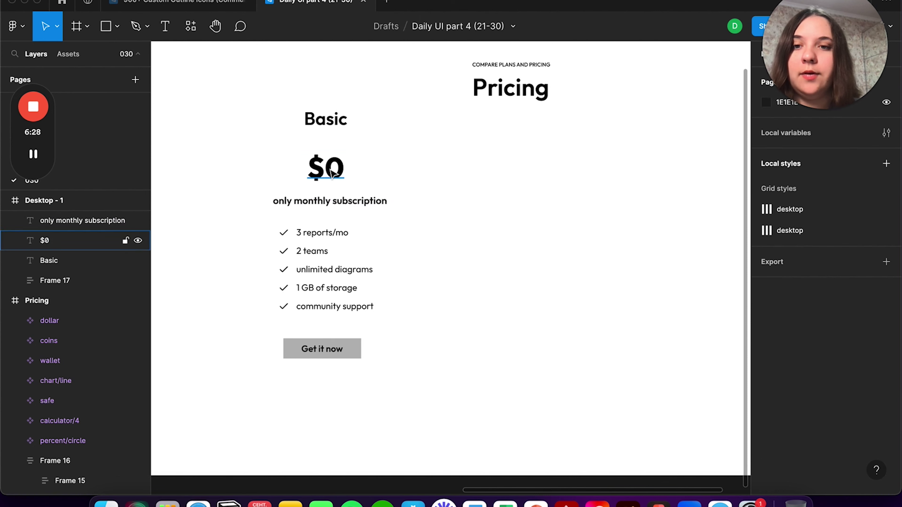
{"action": "left_click", "coordinate": [340, 173]}
{"action": "scroll", "coordinate": [354, 179], "scroll_direction": "up", "scroll_amount": 3}
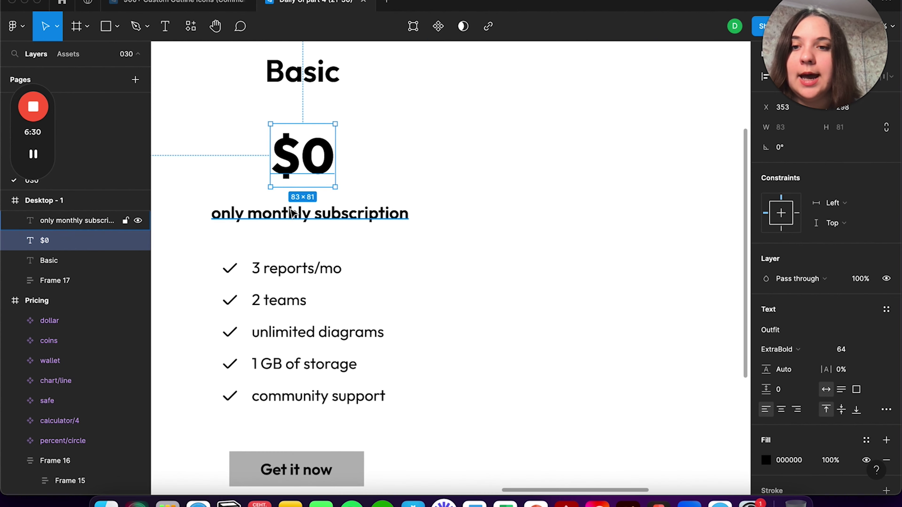
{"action": "left_click", "coordinate": [270, 217], "text": "shift"}
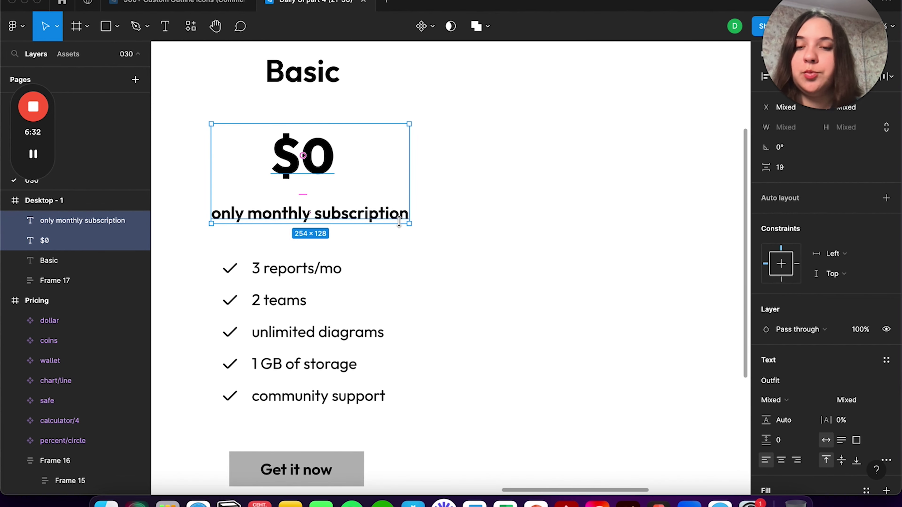
- Group the $0 price and subscription line in an auto layout with a 12 gap
{"action": "key", "text": "shift+a"}
{"action": "left_click", "coordinate": [781, 281]}
{"action": "type", "text": "1"}
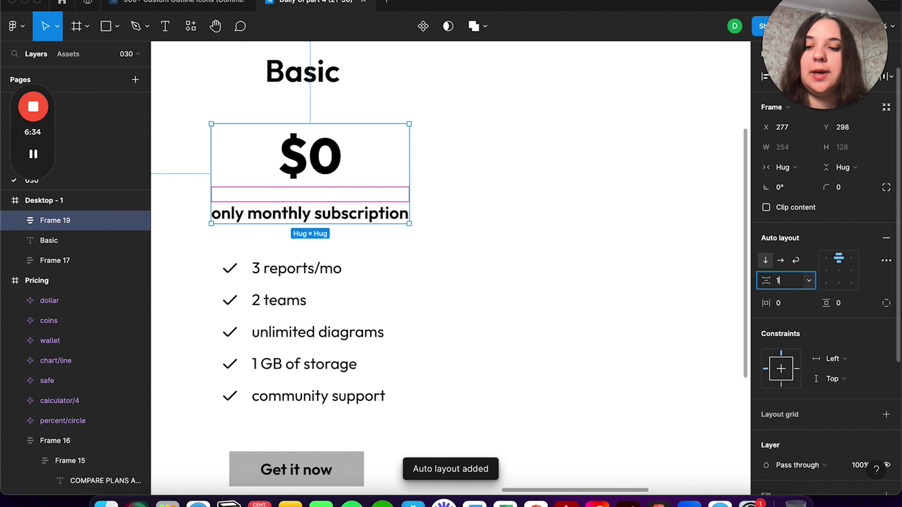
{"action": "type", "text": "2"}
{"action": "key", "text": "Return"}
- Wrap the price block and feature list in a left-aligned auto layout with 40 spacing
{"action": "scroll", "coordinate": [496, 288], "scroll_direction": "down", "scroll_amount": 5}
{"action": "left_click", "coordinate": [496, 288]}
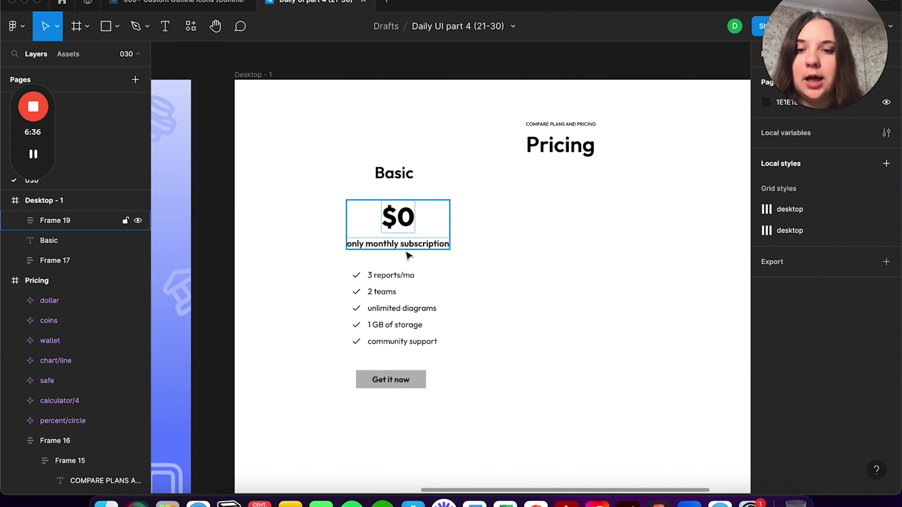
{"action": "left_click", "coordinate": [393, 316]}
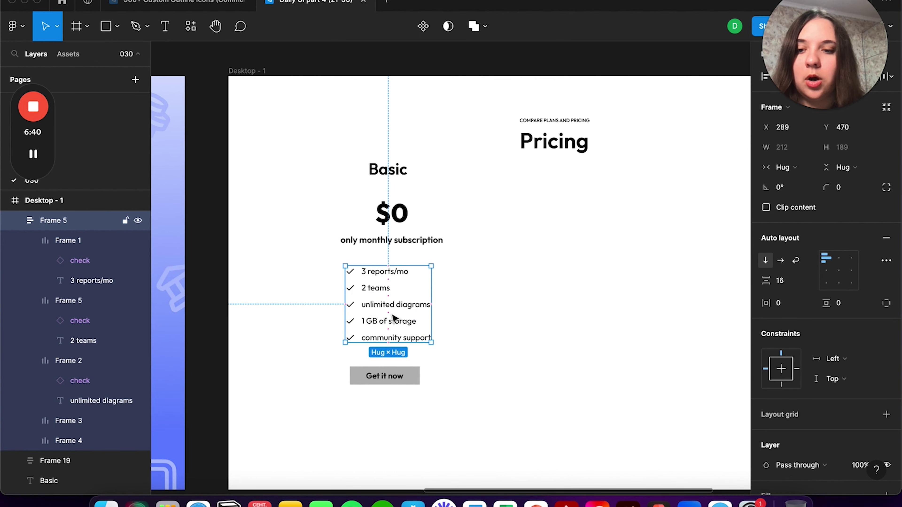
{"action": "left_click", "coordinate": [394, 217], "text": "shift"}
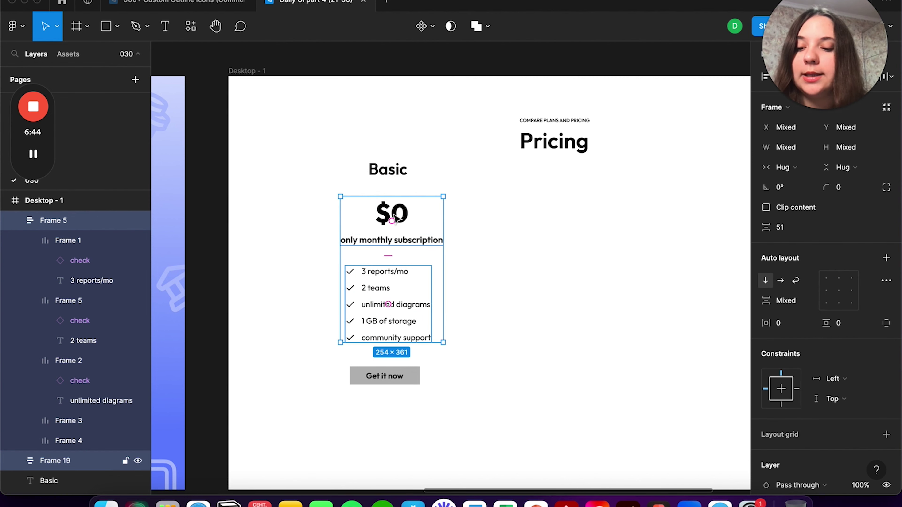
{"action": "key", "text": "shift+a"}
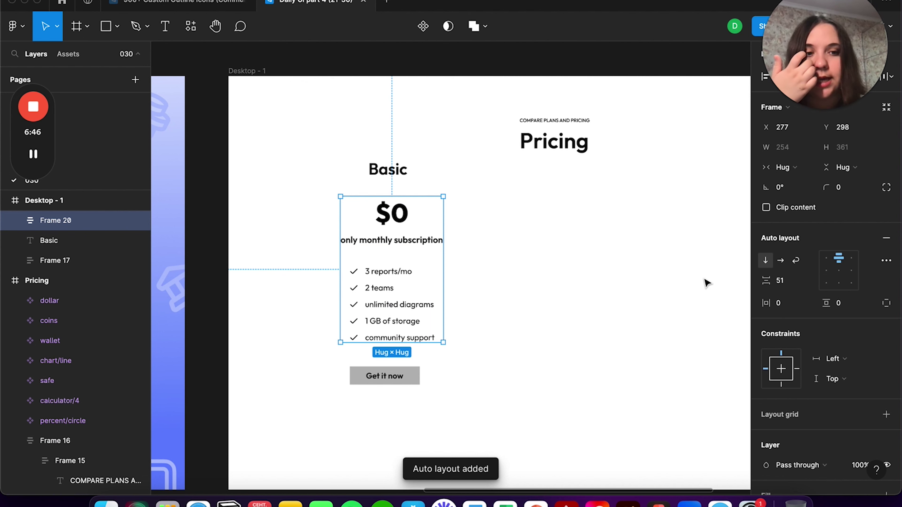
{"action": "left_click", "coordinate": [826, 259]}
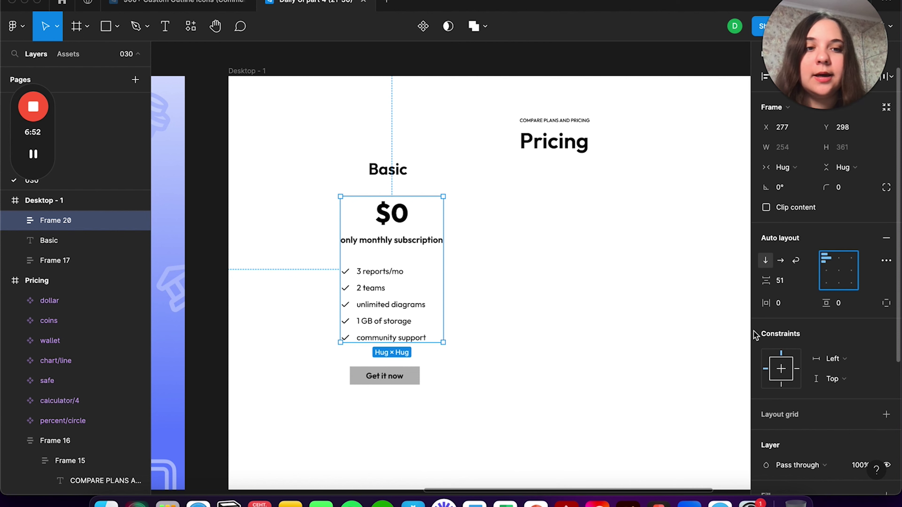
{"action": "left_click", "coordinate": [780, 281]}
{"action": "type", "text": "40"}
{"action": "key", "text": "Return"}
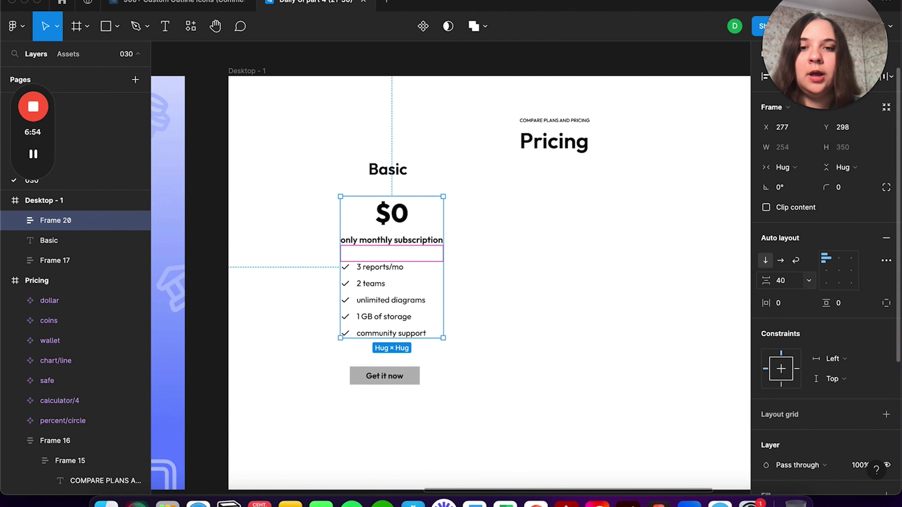
- Select the price-and-checklist block together with the Basic heading
{"action": "left_click", "coordinate": [515, 338]}
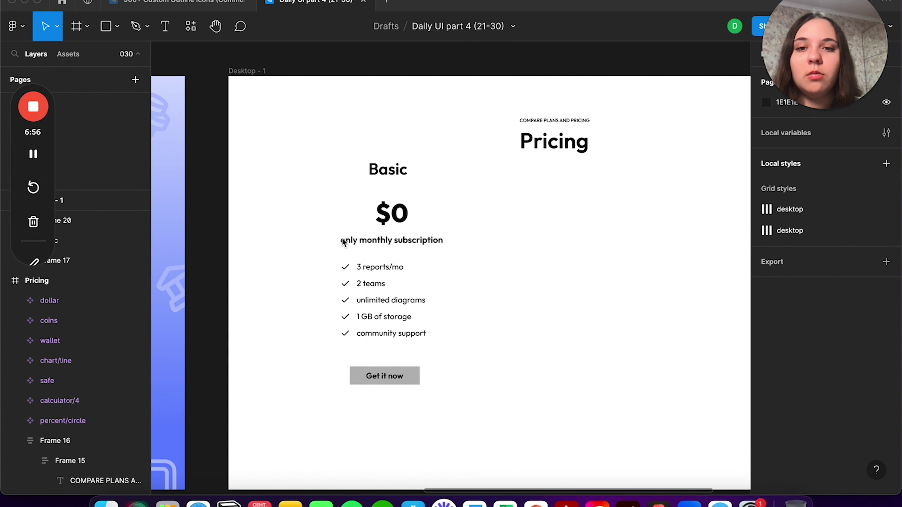
{"action": "left_click", "coordinate": [390, 250]}
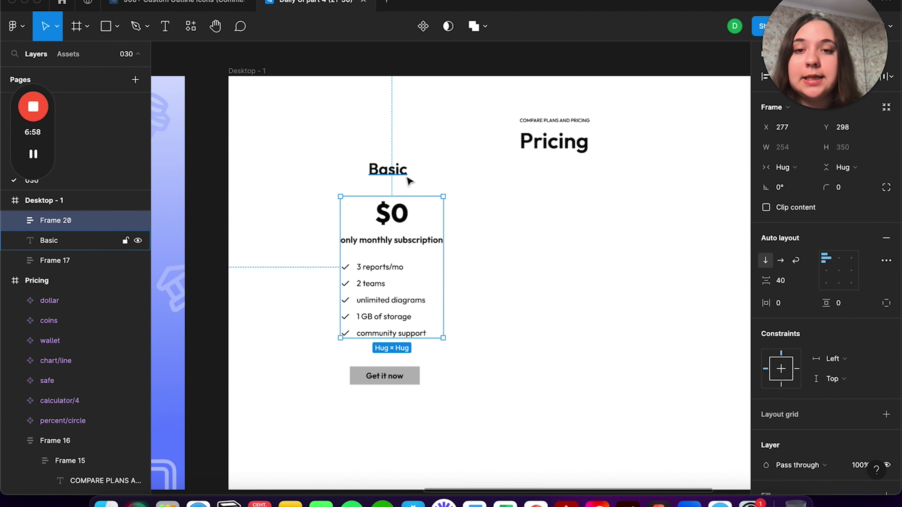
{"action": "left_click", "coordinate": [396, 173], "text": "shift"}
- Wrap the heading, price block and button into one 48-gap card and move it lower-left
{"action": "left_click", "coordinate": [385, 375], "text": "shift"}
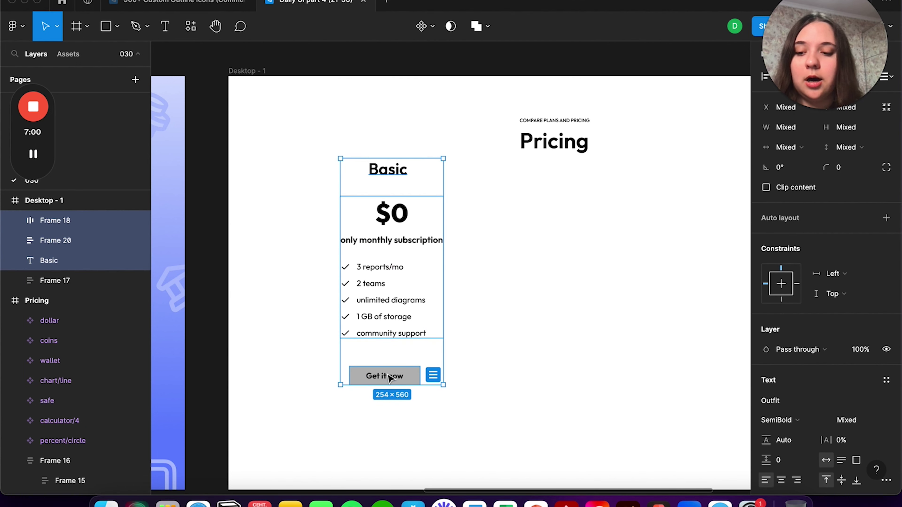
{"action": "key", "text": "shift+a"}
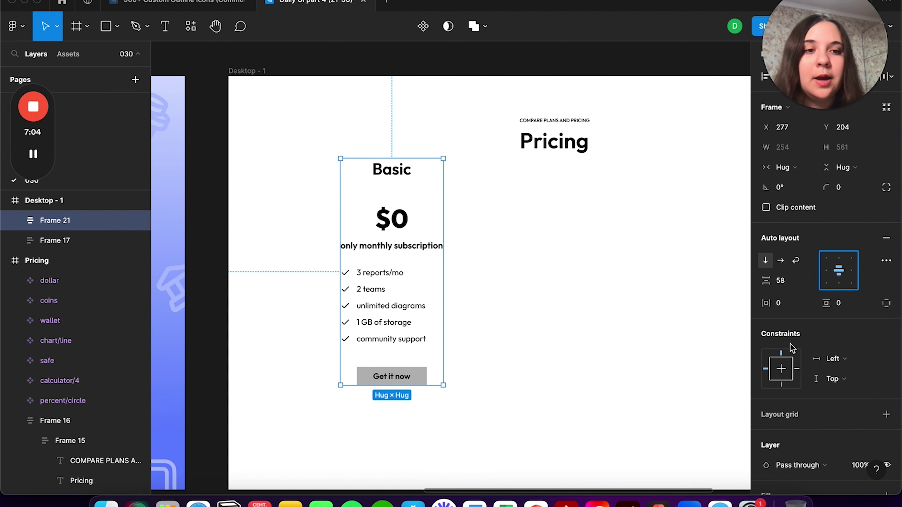
{"action": "left_click", "coordinate": [786, 284]}
{"action": "type", "text": "48"}
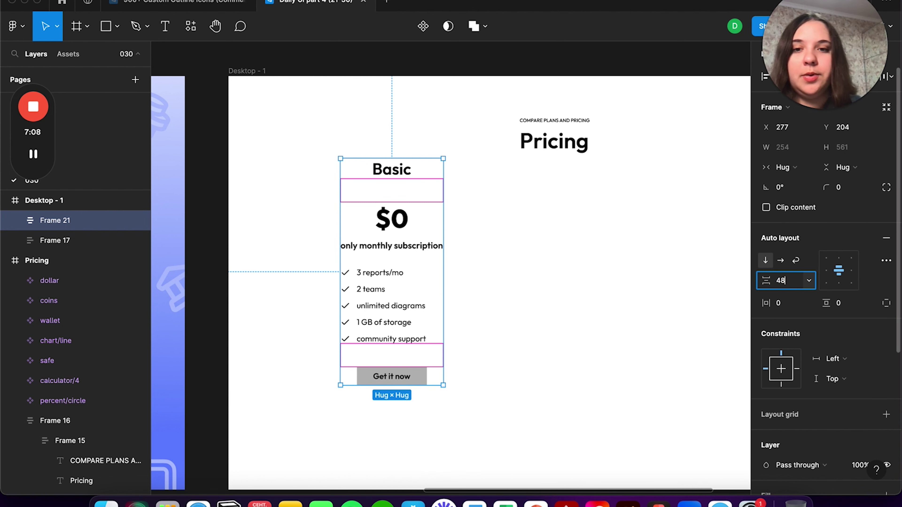
{"action": "key", "text": "Return"}
{"action": "left_click", "coordinate": [596, 340]}
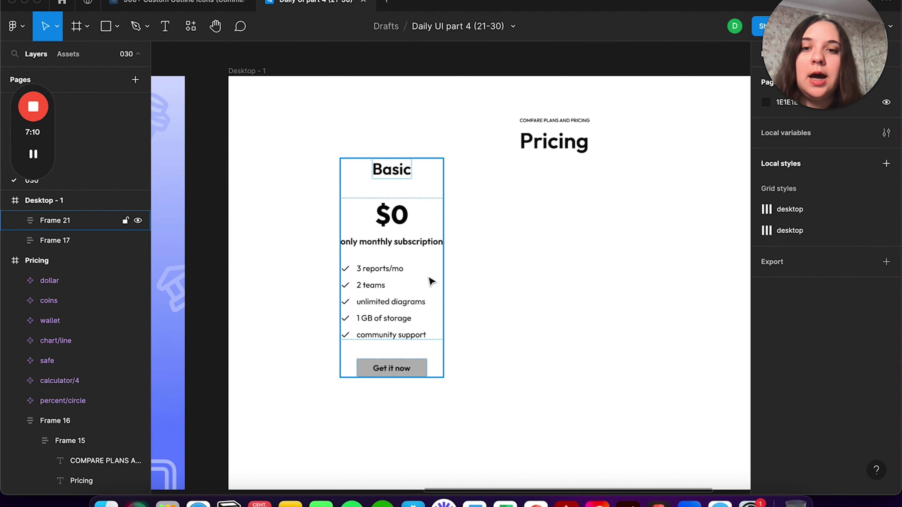
{"action": "left_click", "coordinate": [386, 308]}
{"action": "left_click_drag", "start_coordinate": [386, 309], "coordinate": [365, 340]}
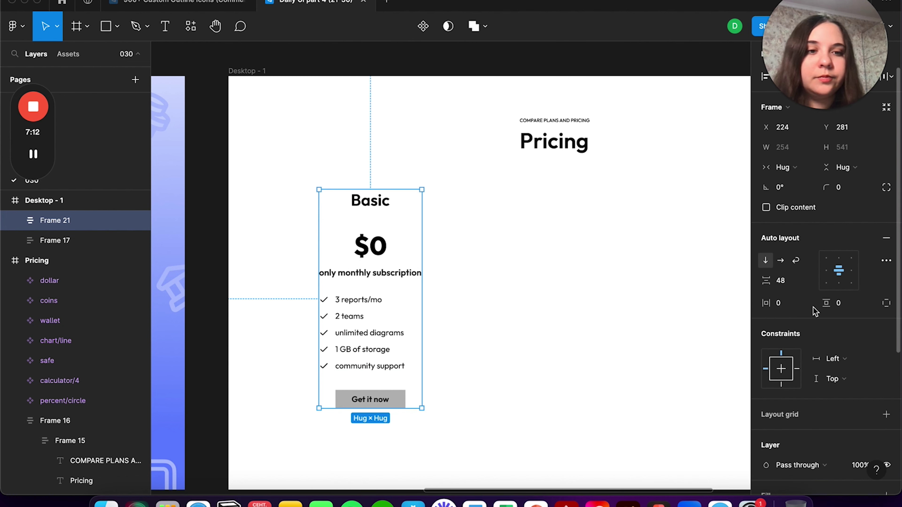
- Give the Basic card a light pink FFC9C9 background fill
{"action": "scroll", "coordinate": [783, 304], "scroll_direction": "down", "scroll_amount": 5}
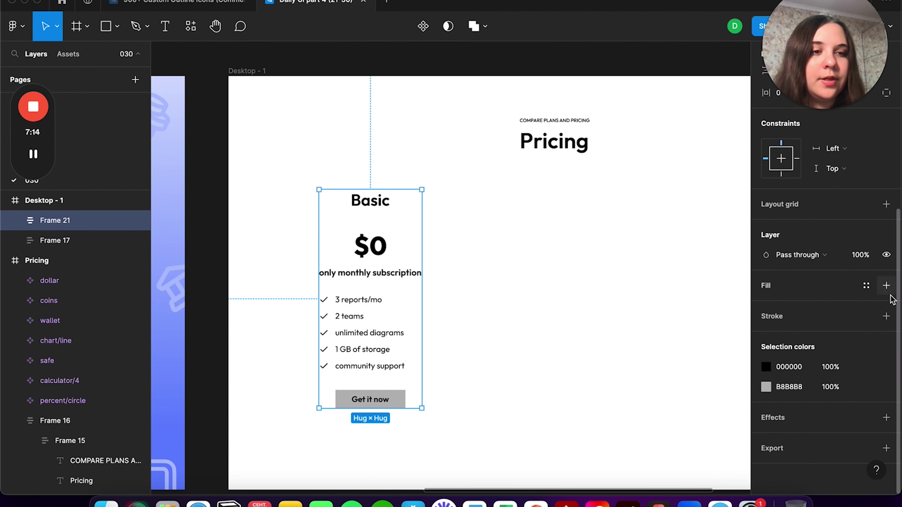
{"action": "left_click", "coordinate": [886, 285]}
{"action": "left_click", "coordinate": [766, 306]}
{"action": "mouse_move", "coordinate": [633, 229]}
{"action": "left_mouse_down"}
{"action": "mouse_move", "coordinate": [558, 224]}
{"action": "mouse_move", "coordinate": [538, 295]}
{"action": "mouse_move", "coordinate": [633, 151]}
{"action": "left_mouse_up"}
{"action": "left_click", "coordinate": [738, 134]}
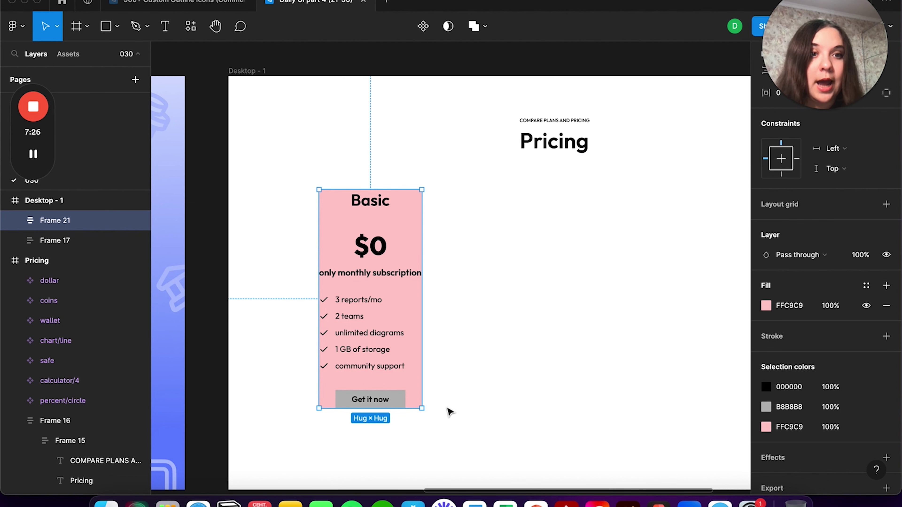
- Set the Basic card's horizontal and vertical padding to 32
{"action": "scroll", "coordinate": [385, 372], "scroll_direction": "up", "scroll_amount": 3}
{"action": "left_click", "coordinate": [513, 254]}
{"action": "left_click", "coordinate": [439, 155]}
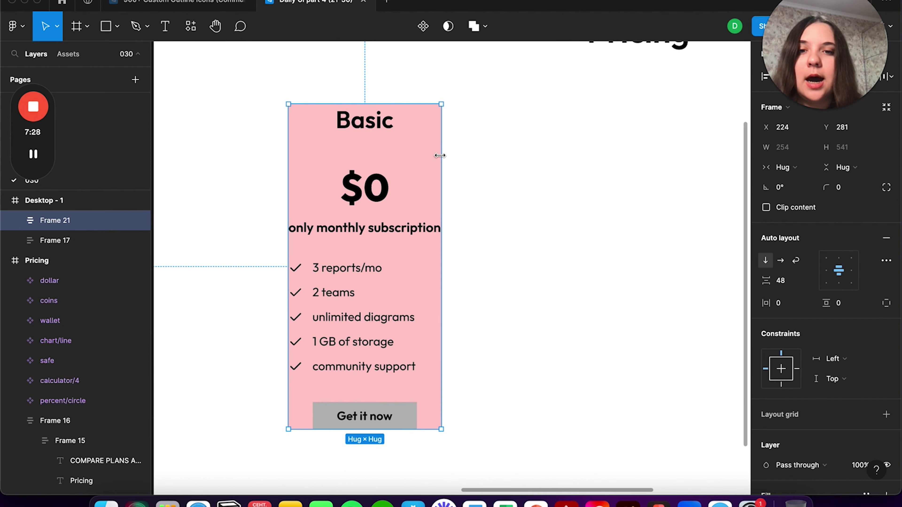
{"action": "left_click", "coordinate": [785, 303]}
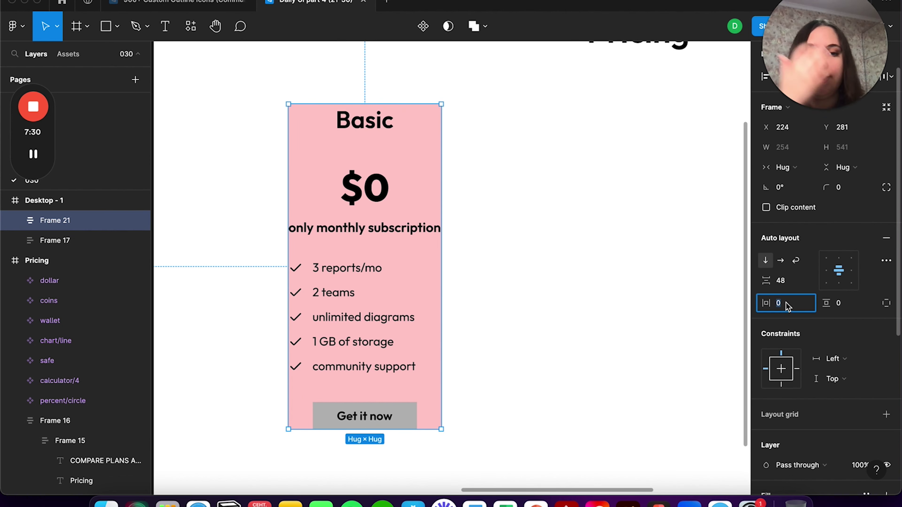
{"action": "type", "text": "32"}
{"action": "key", "text": "Return"}
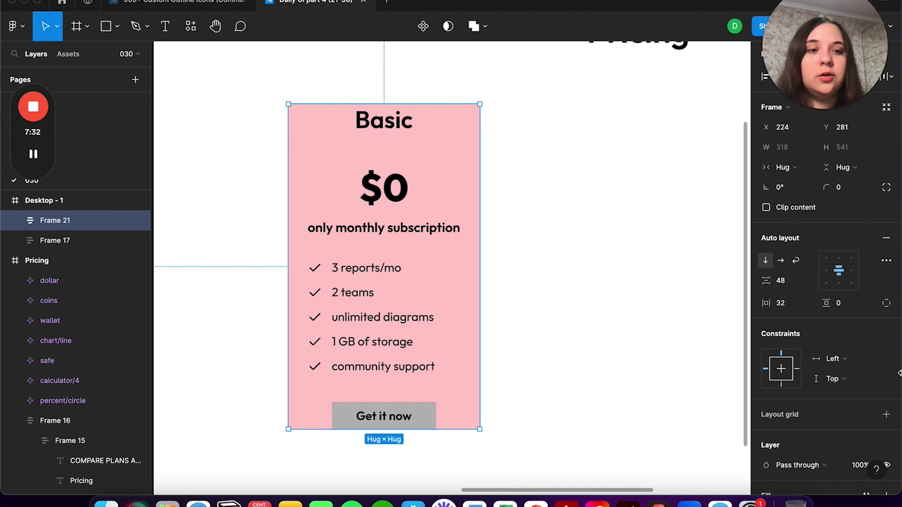
{"action": "left_click", "coordinate": [851, 303]}
{"action": "type", "text": "32"}
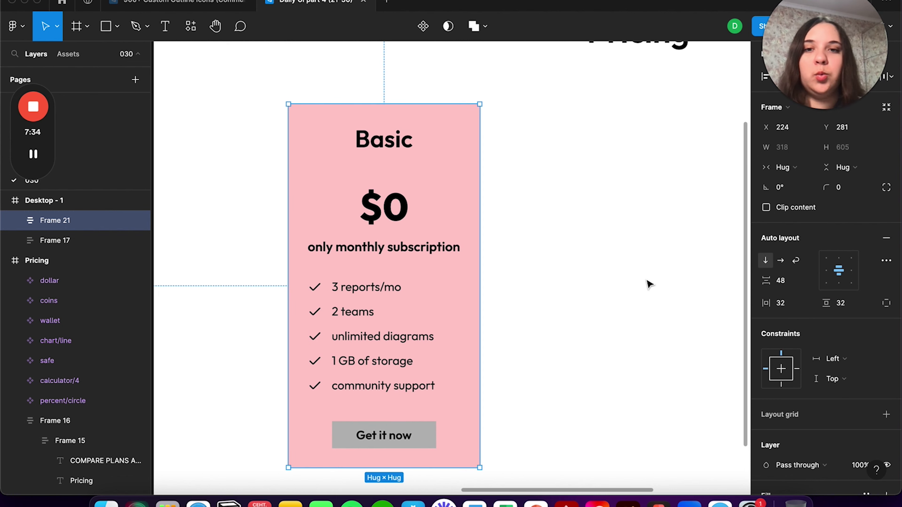
{"action": "left_click", "coordinate": [649, 284]}
- Inspect the reference Basic card's settings to check its corner radius
{"action": "scroll", "coordinate": [625, 302], "scroll_direction": "down", "scroll_amount": 3}
{"action": "scroll", "coordinate": [625, 302], "scroll_direction": "left", "scroll_amount": 5}
{"action": "scroll", "coordinate": [625, 302], "scroll_direction": "down", "scroll_amount": 2}
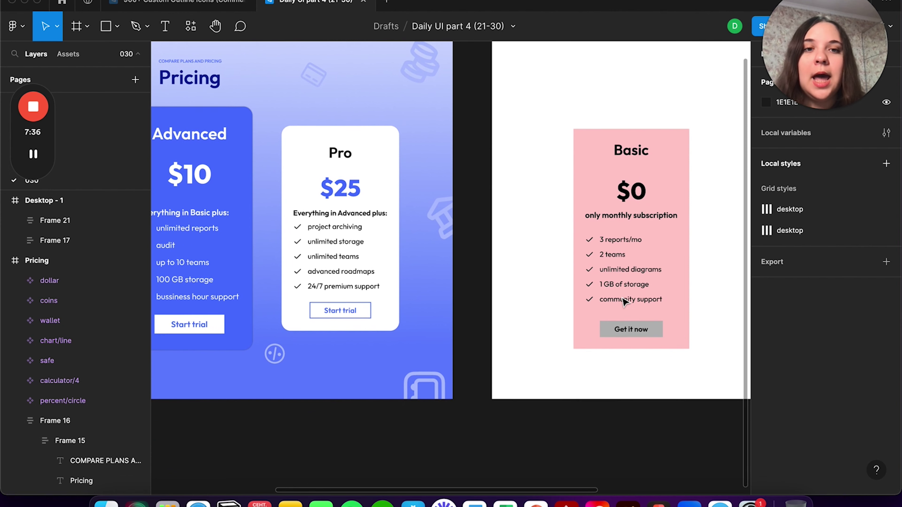
{"action": "scroll", "coordinate": [308, 145], "scroll_direction": "up", "scroll_amount": 5}
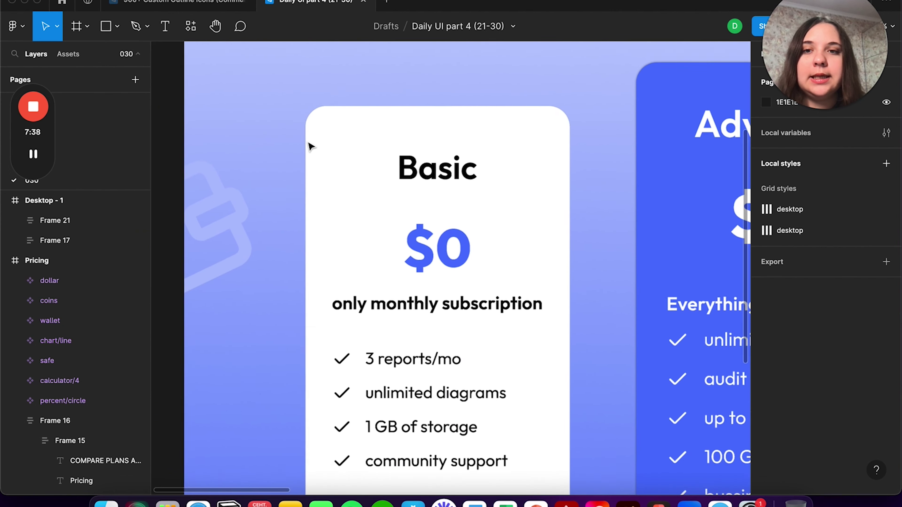
{"action": "left_click", "coordinate": [308, 144]}
{"action": "left_click", "coordinate": [350, 122]}
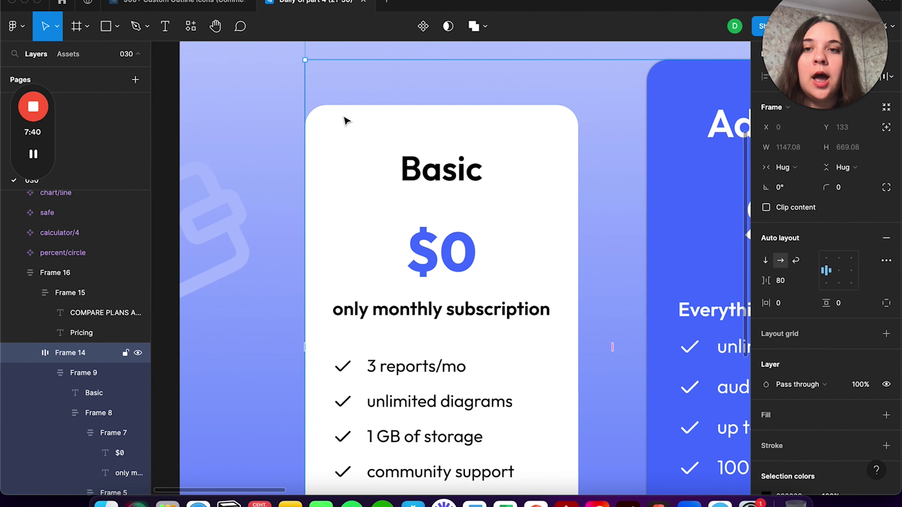
{"action": "left_click", "coordinate": [346, 120]}
{"action": "scroll", "coordinate": [355, 123], "scroll_direction": "down", "scroll_amount": 3}
{"action": "scroll", "coordinate": [337, 127], "scroll_direction": "down", "scroll_amount": 2}
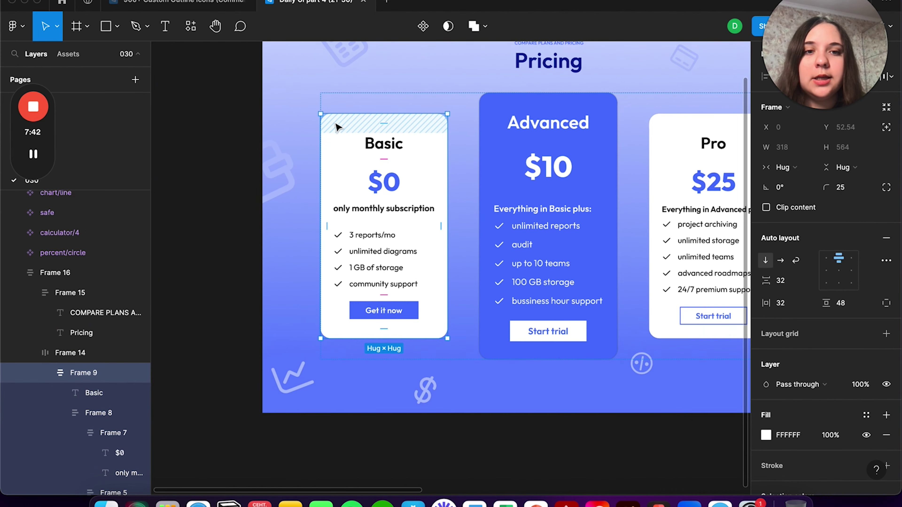
{"action": "scroll", "coordinate": [337, 126], "scroll_direction": "right", "scroll_amount": 10}
{"action": "scroll", "coordinate": [337, 127], "scroll_direction": "up", "scroll_amount": 3}
- Round the pink Basic card's corners to a radius of 25
{"action": "left_click", "coordinate": [362, 122]}
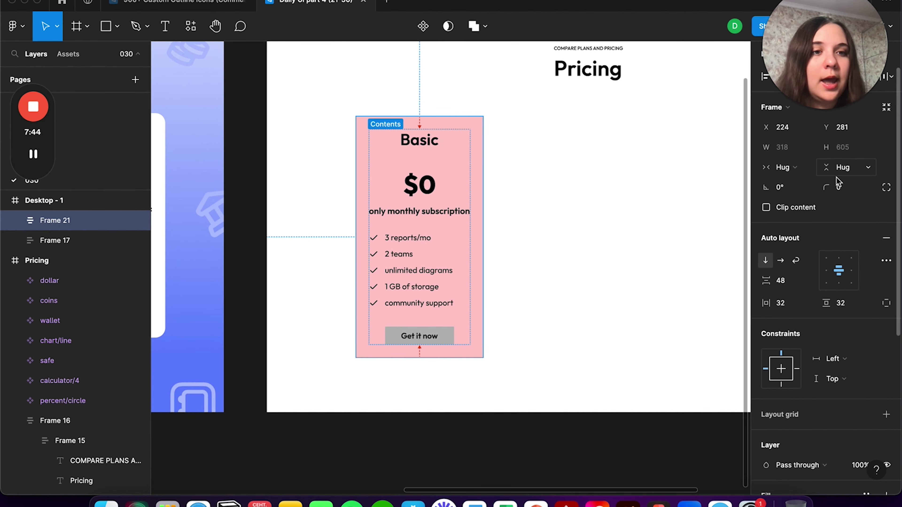
{"action": "left_click", "coordinate": [844, 188]}
{"action": "type", "text": "0"}
{"action": "key", "text": "Return"}
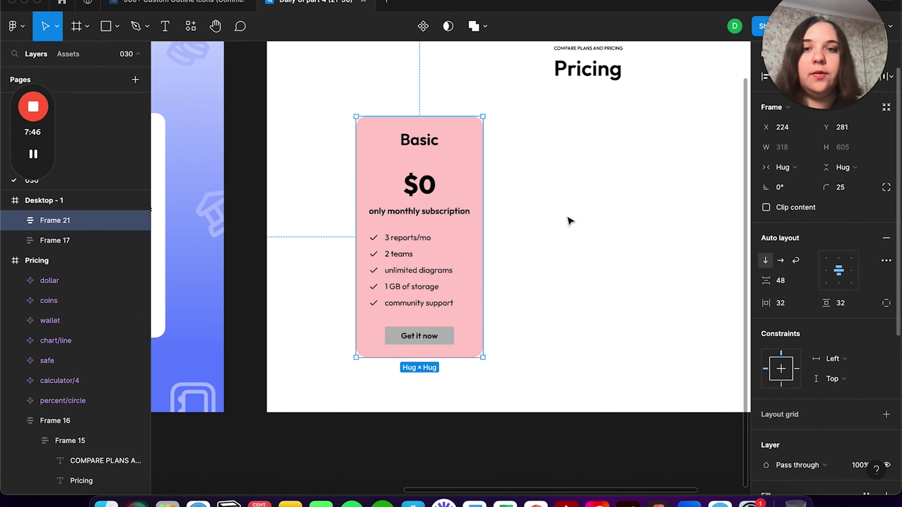
{"action": "left_click", "coordinate": [568, 221]}
- Nudge the pink Basic card slightly up and left in Desktop - 1
{"action": "left_click", "coordinate": [415, 220]}
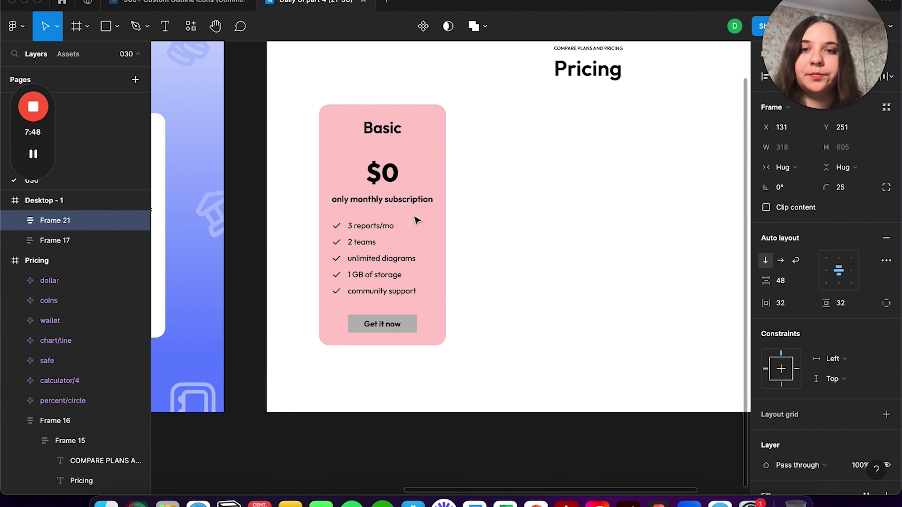
{"action": "scroll", "coordinate": [413, 221], "scroll_direction": "down", "scroll_amount": 3}
{"action": "left_click", "coordinate": [562, 203]}
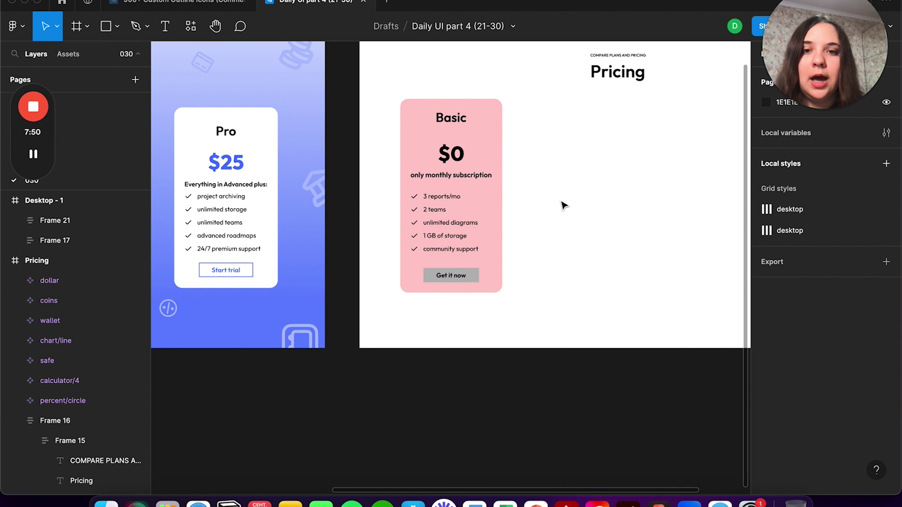
{"action": "left_click_drag", "start_coordinate": [477, 201], "coordinate": [475, 202]}
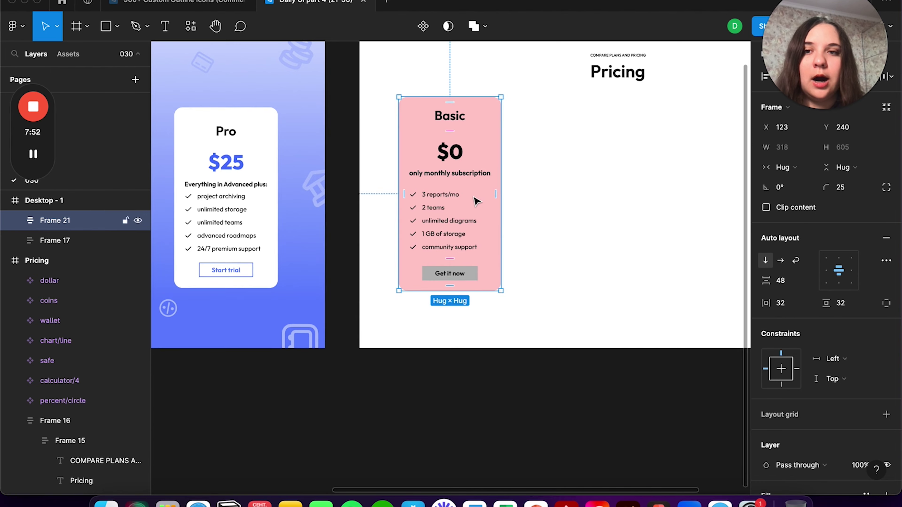
- Pan over the reference Pricing frame to review the Advanced ($10) and Pro ($25) cards
{"action": "scroll", "coordinate": [476, 201], "scroll_direction": "down", "scroll_amount": 3}
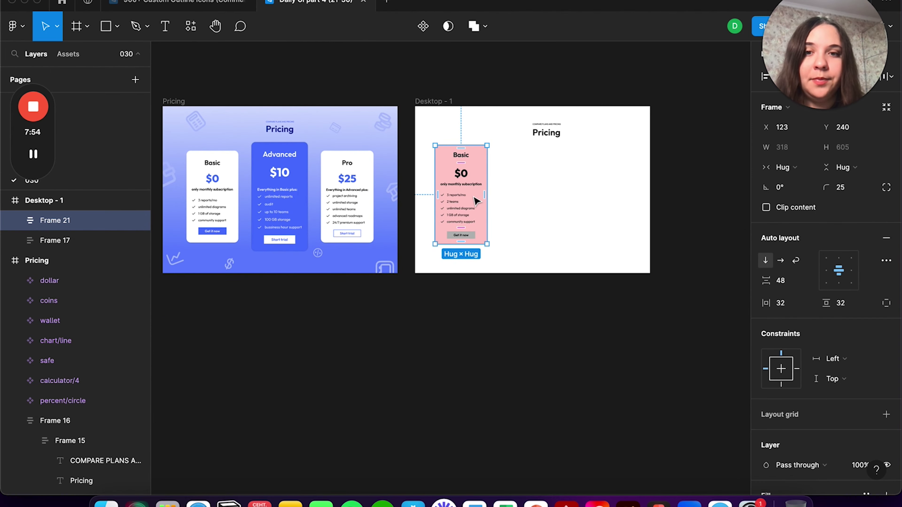
{"action": "scroll", "coordinate": [476, 201], "scroll_direction": "up", "scroll_amount": 3}
{"action": "scroll", "coordinate": [476, 202], "scroll_direction": "up", "scroll_amount": 3}
{"action": "scroll", "coordinate": [426, 192], "scroll_direction": "left", "scroll_amount": 3}
{"action": "scroll", "coordinate": [376, 179], "scroll_direction": "left", "scroll_amount": 5}
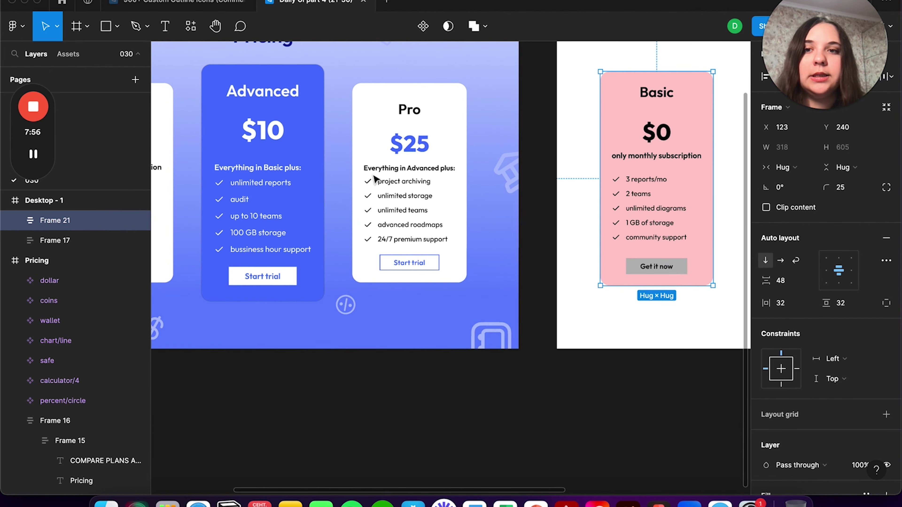
{"action": "scroll", "coordinate": [442, 179], "scroll_direction": "down", "scroll_amount": 3}
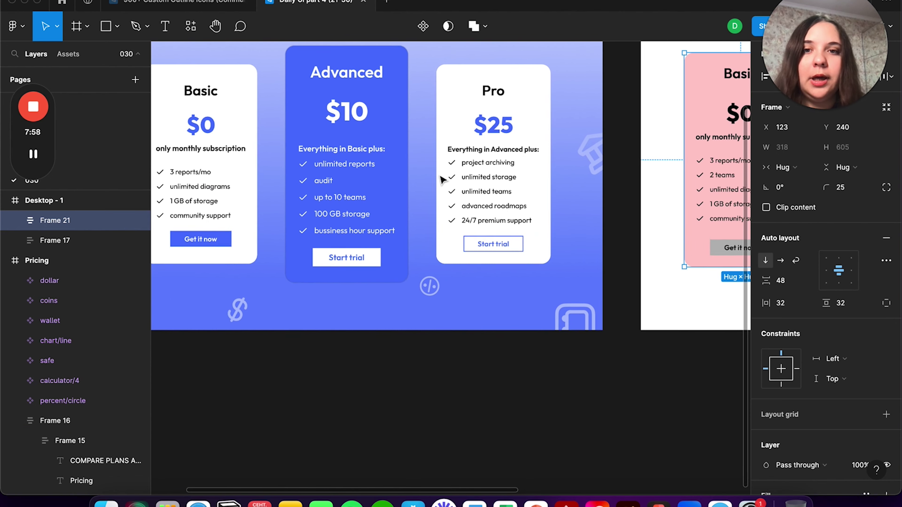
{"action": "scroll", "coordinate": [447, 181], "scroll_direction": "up", "scroll_amount": 2}
{"action": "scroll", "coordinate": [373, 141], "scroll_direction": "up", "scroll_amount": 2}
{"action": "scroll", "coordinate": [373, 141], "scroll_direction": "up", "scroll_amount": 2}
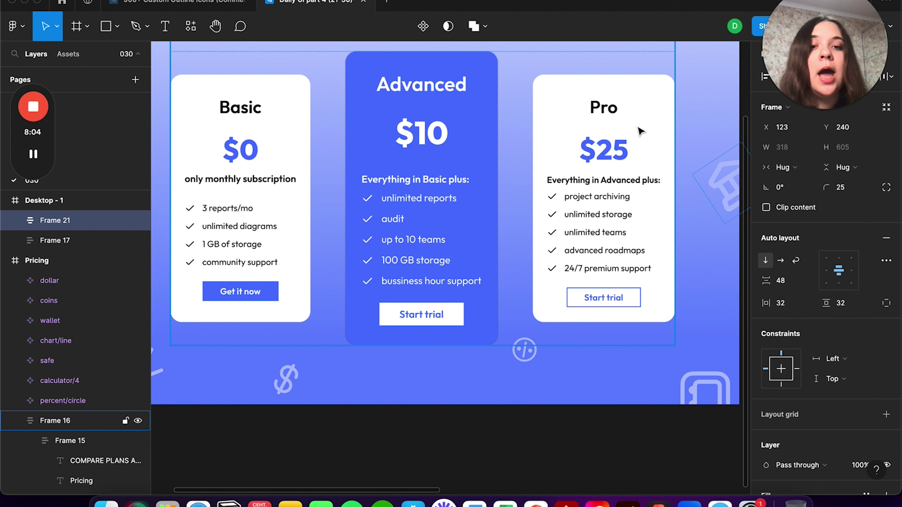
{"action": "scroll", "coordinate": [599, 176], "scroll_direction": "up", "scroll_amount": 2}
{"action": "scroll", "coordinate": [568, 214], "scroll_direction": "up", "scroll_amount": 1}
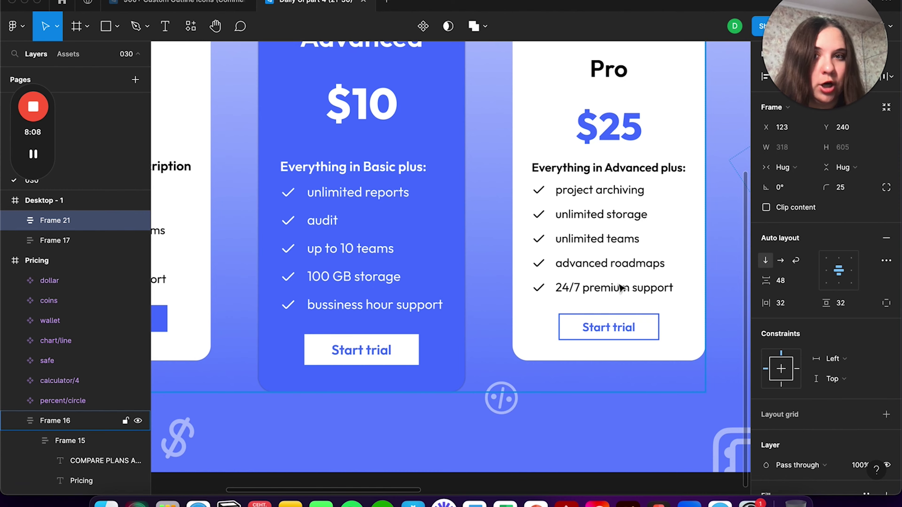
{"action": "scroll", "coordinate": [621, 288], "scroll_direction": "down", "scroll_amount": 3}
{"action": "scroll", "coordinate": [621, 287], "scroll_direction": "down", "scroll_amount": 1}
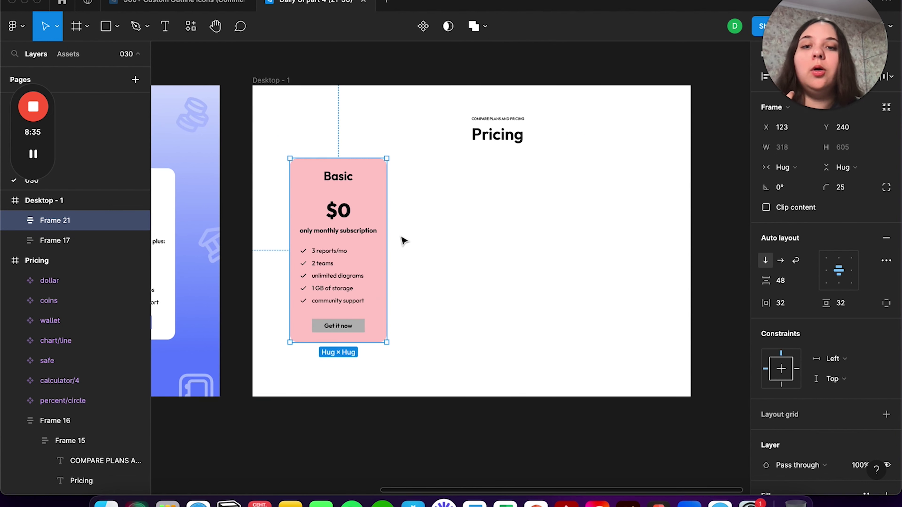
- Duplicate the pink Basic card to the right and retitle the copy 'Pro'
{"action": "left_click", "coordinate": [437, 237]}
{"action": "left_click", "coordinate": [377, 205]}
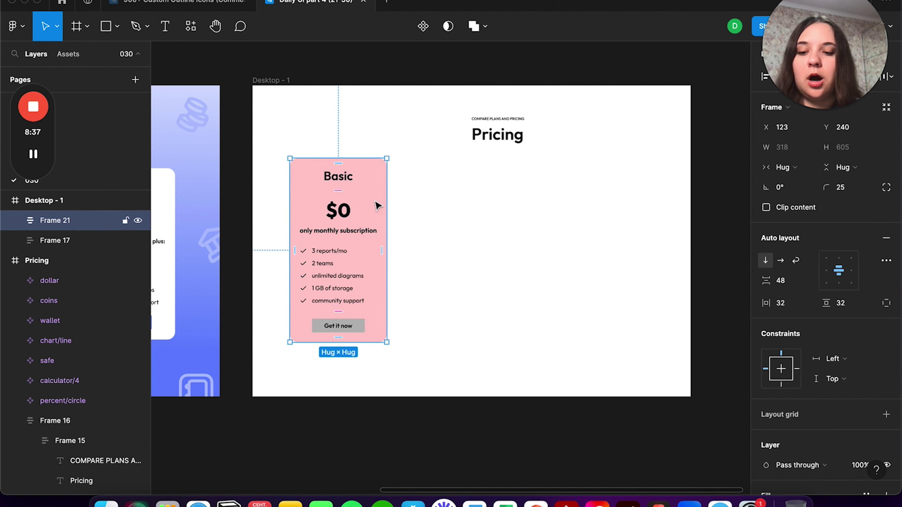
{"action": "left_click_drag", "start_coordinate": [339, 208], "coordinate": [598, 207]}
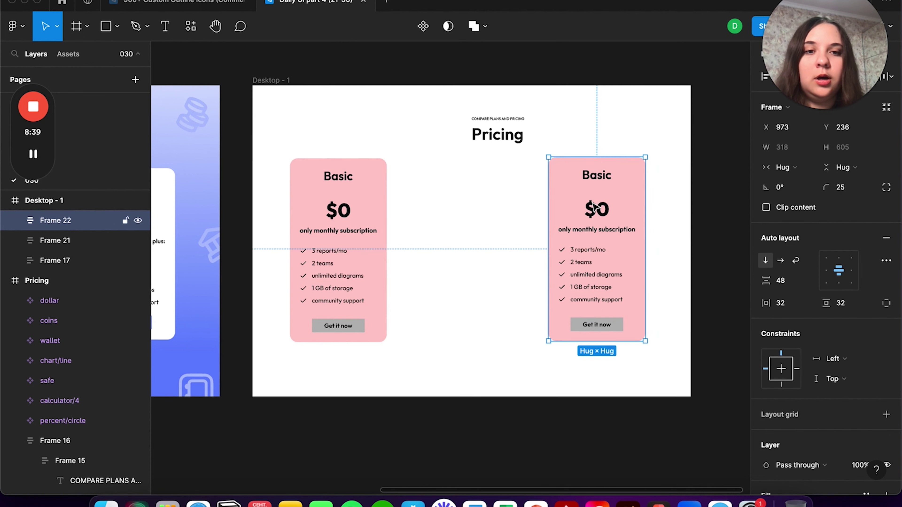
{"action": "scroll", "coordinate": [595, 186], "scroll_direction": "up", "scroll_amount": 3}
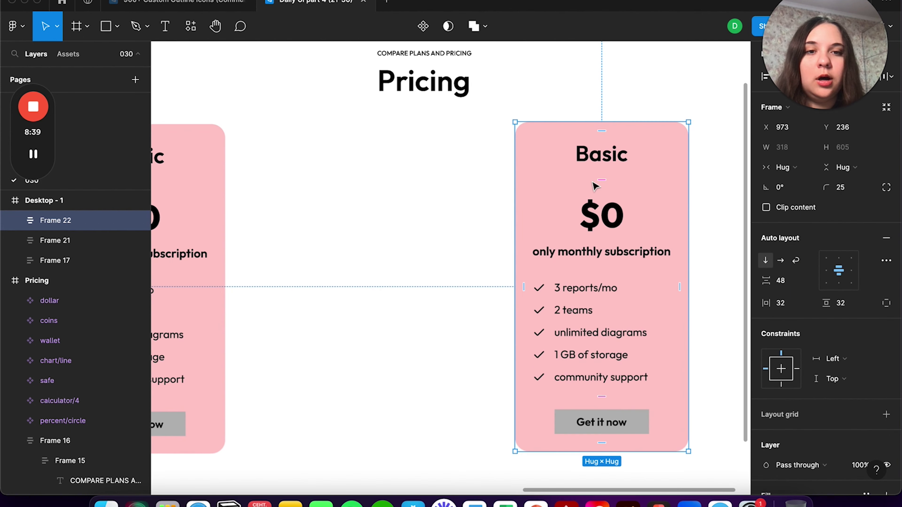
{"action": "left_click", "coordinate": [499, 221]}
{"action": "left_click", "coordinate": [593, 166]}
{"action": "double_click", "coordinate": [593, 164]}
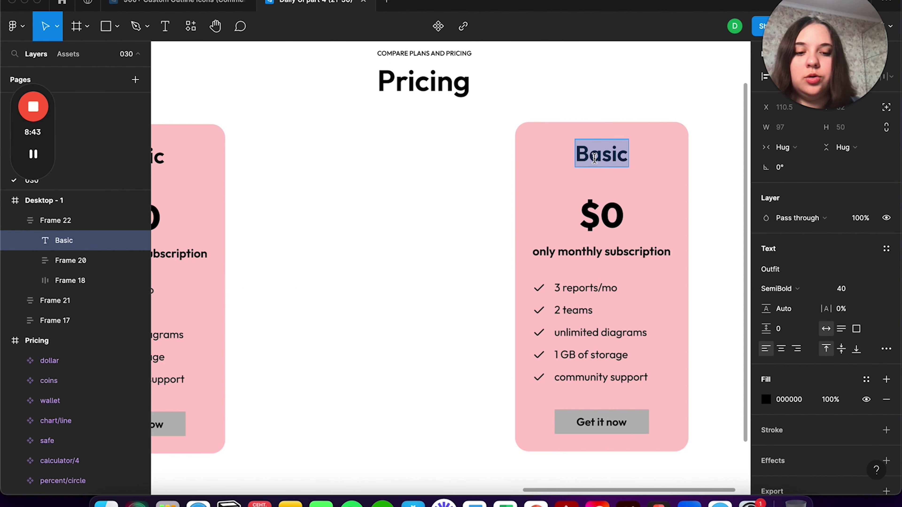
{"action": "type", "text": "Pro"}
{"action": "key", "text": "Escape"}
- Change the copy's price from $0 to $25
{"action": "left_click", "coordinate": [604, 216]}
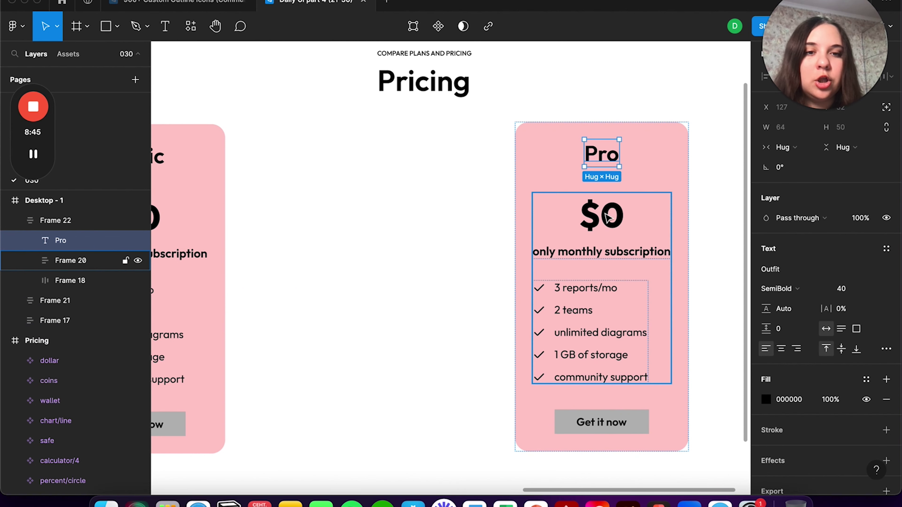
{"action": "left_click", "coordinate": [608, 217]}
{"action": "double_click", "coordinate": [607, 217]}
{"action": "key", "text": "Right"}
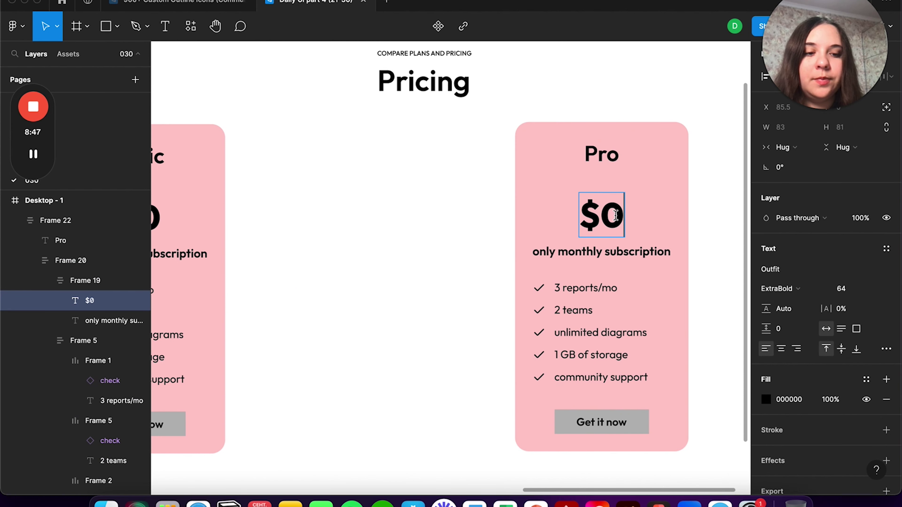
{"action": "key", "text": "BackSpace"}
{"action": "type", "text": "25"}
{"action": "key", "text": "Escape"}
{"action": "key", "text": "Escape"}
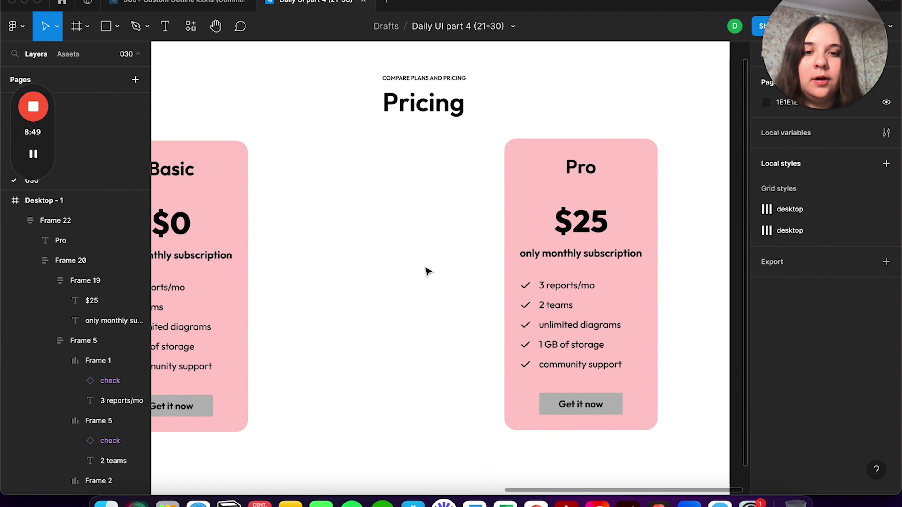
{"action": "scroll", "coordinate": [428, 271], "scroll_direction": "left", "scroll_amount": 5}
{"action": "scroll", "coordinate": [428, 271], "scroll_direction": "left", "scroll_amount": 3}
{"action": "scroll", "coordinate": [447, 247], "scroll_direction": "up", "scroll_amount": 5}
{"action": "scroll", "coordinate": [472, 249], "scroll_direction": "up", "scroll_amount": 3}
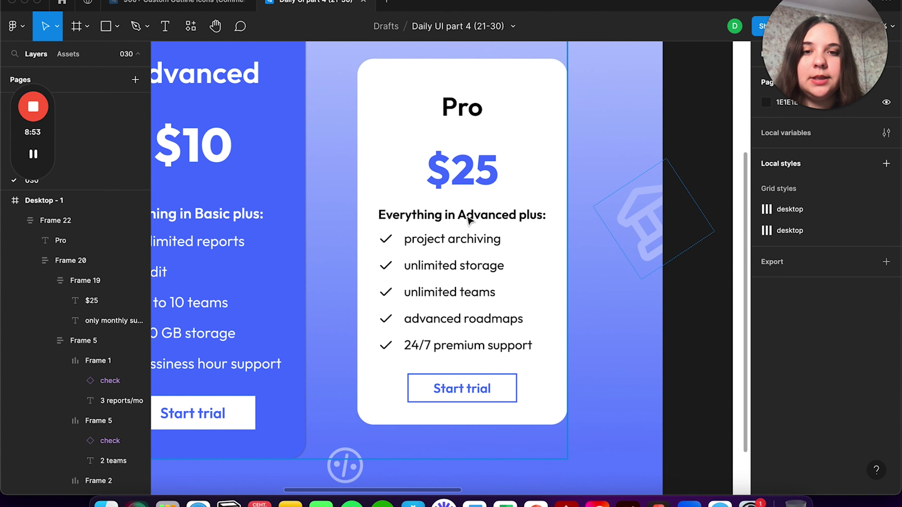
- Change the pink Pro card's subscription line to 'Everything in Advanced plus:'
{"action": "left_click", "coordinate": [468, 220]}
{"action": "double_click", "coordinate": [467, 217]}
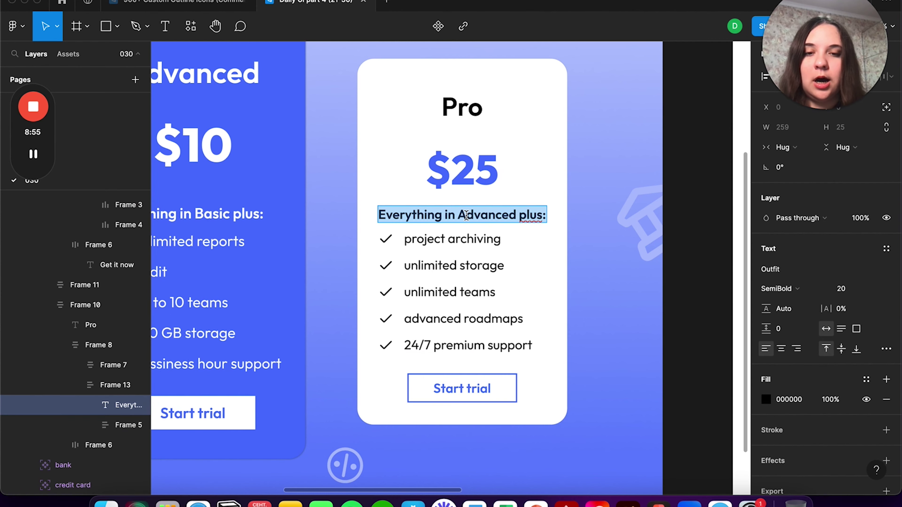
{"action": "scroll", "coordinate": [466, 217], "scroll_direction": "right", "scroll_amount": 5}
{"action": "scroll", "coordinate": [469, 219], "scroll_direction": "right", "scroll_amount": 8}
{"action": "double_click", "coordinate": [398, 197]}
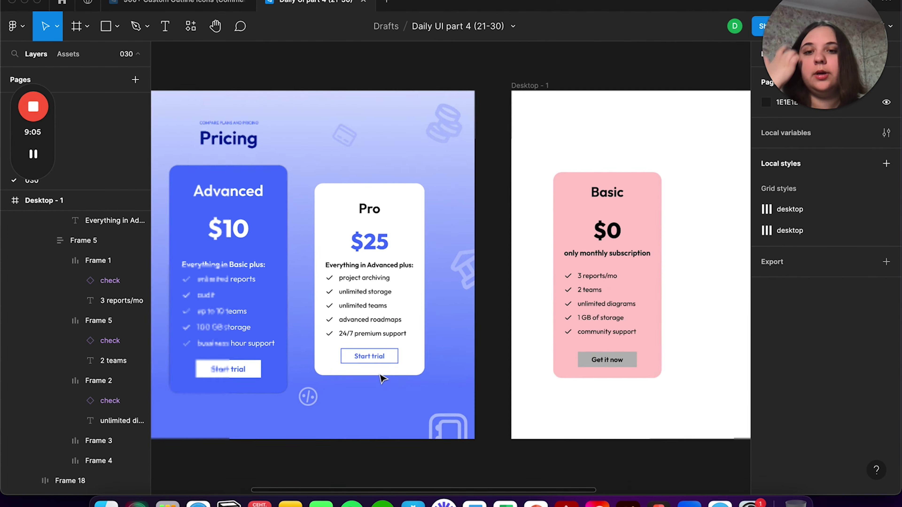
{"action": "scroll", "coordinate": [362, 352], "scroll_direction": "up", "scroll_amount": 5}
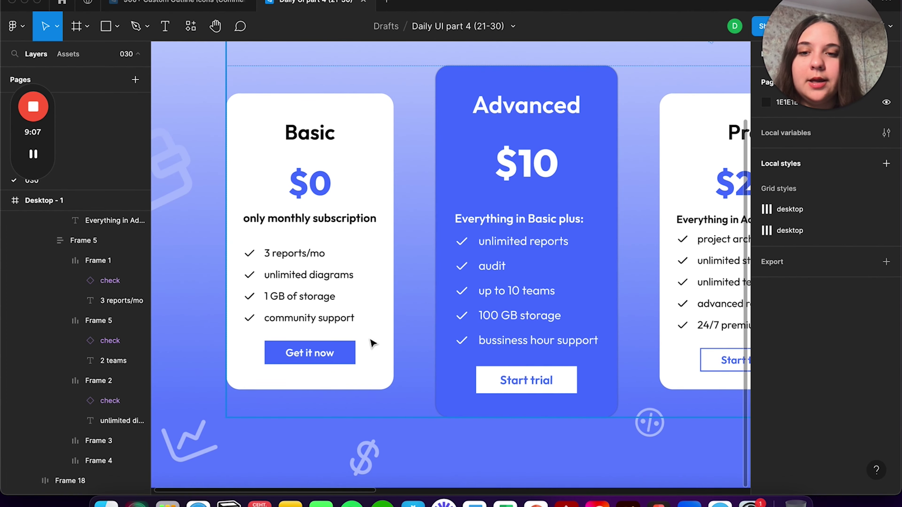
{"action": "scroll", "coordinate": [371, 343], "scroll_direction": "right", "scroll_amount": 5}
{"action": "scroll", "coordinate": [463, 366], "scroll_direction": "right", "scroll_amount": 1}
{"action": "scroll", "coordinate": [552, 379], "scroll_direction": "right", "scroll_amount": 5}
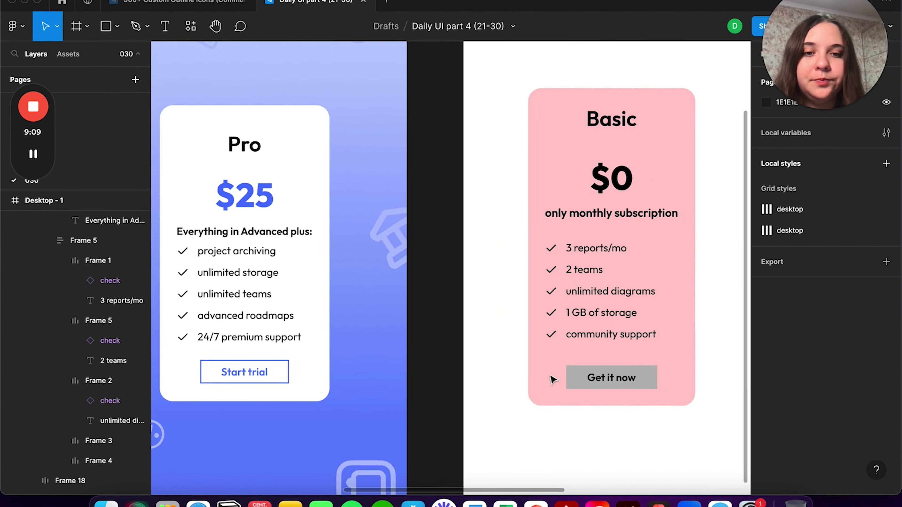
{"action": "scroll", "coordinate": [551, 378], "scroll_direction": "left", "scroll_amount": 2}
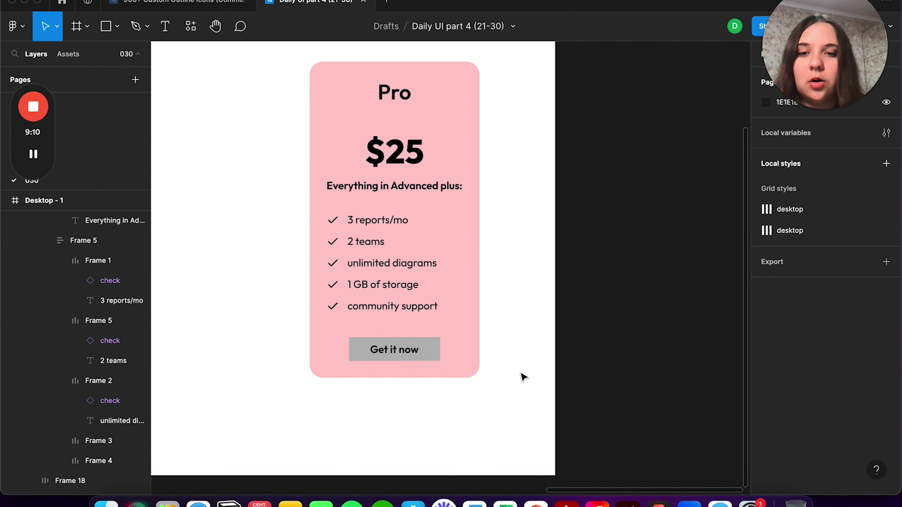
- Make the Pro card's Get it now button unfilled with a black 1.5 stroke
{"action": "left_click", "coordinate": [429, 355]}
{"action": "scroll", "coordinate": [429, 350], "scroll_direction": "up", "scroll_amount": 5}
{"action": "scroll", "coordinate": [428, 352], "scroll_direction": "up", "scroll_amount": 3}
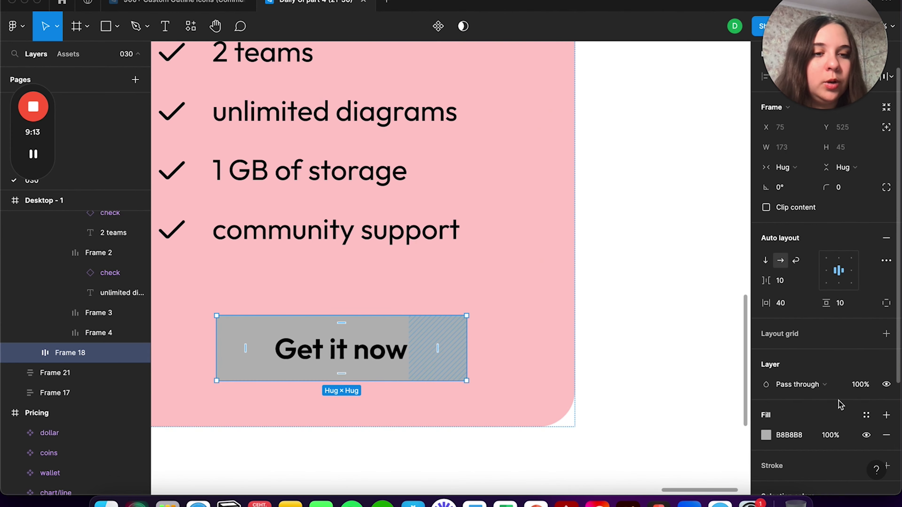
{"action": "scroll", "coordinate": [848, 387], "scroll_direction": "down", "scroll_amount": 4}
{"action": "left_click", "coordinate": [886, 286]}
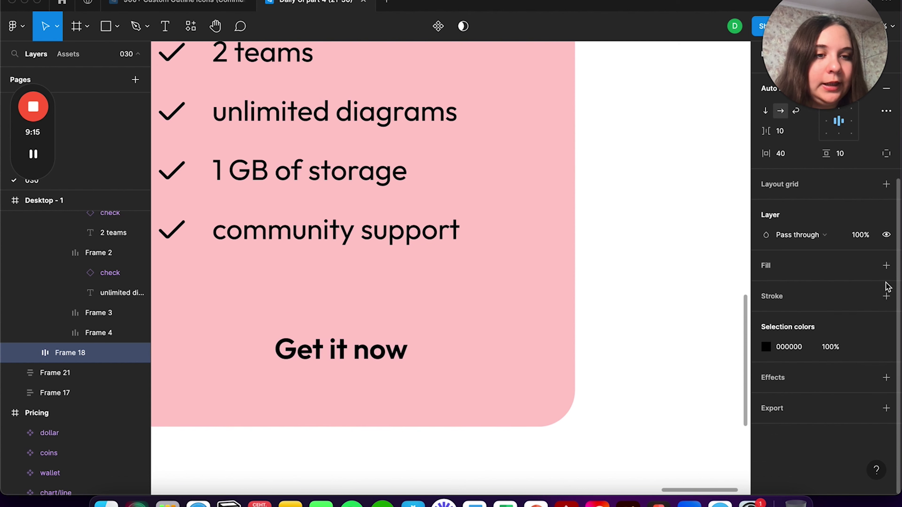
{"action": "left_click", "coordinate": [886, 295]}
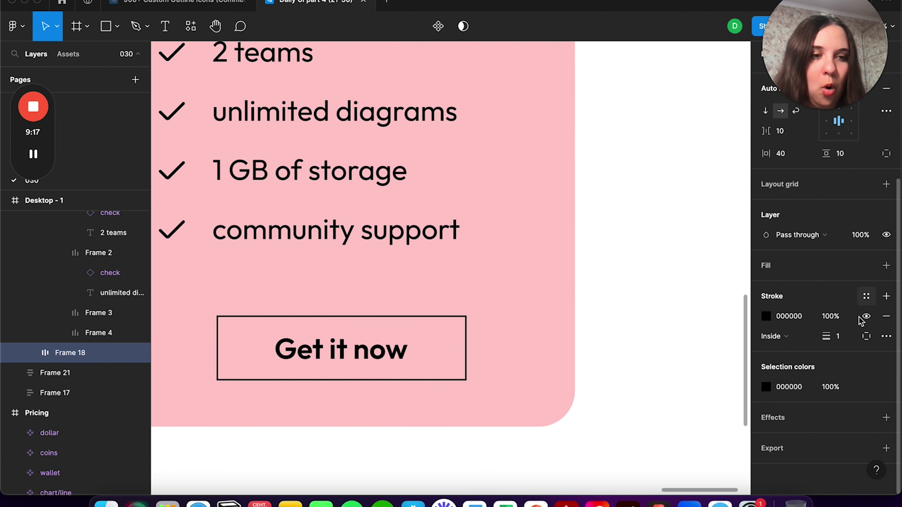
{"action": "left_click", "coordinate": [839, 336]}
{"action": "type", "text": ".5"}
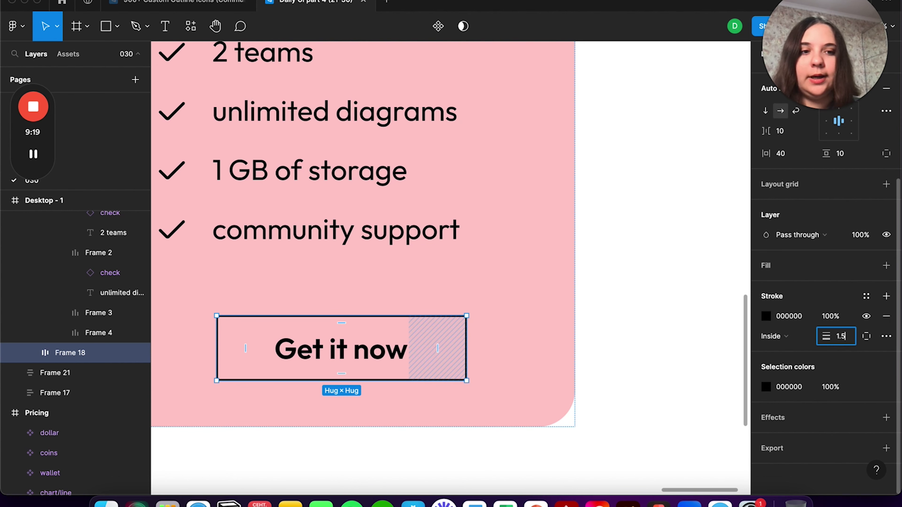
{"action": "key", "text": "Return"}
{"action": "left_click", "coordinate": [688, 346]}
{"action": "scroll", "coordinate": [688, 346], "scroll_direction": "down", "scroll_amount": 5}
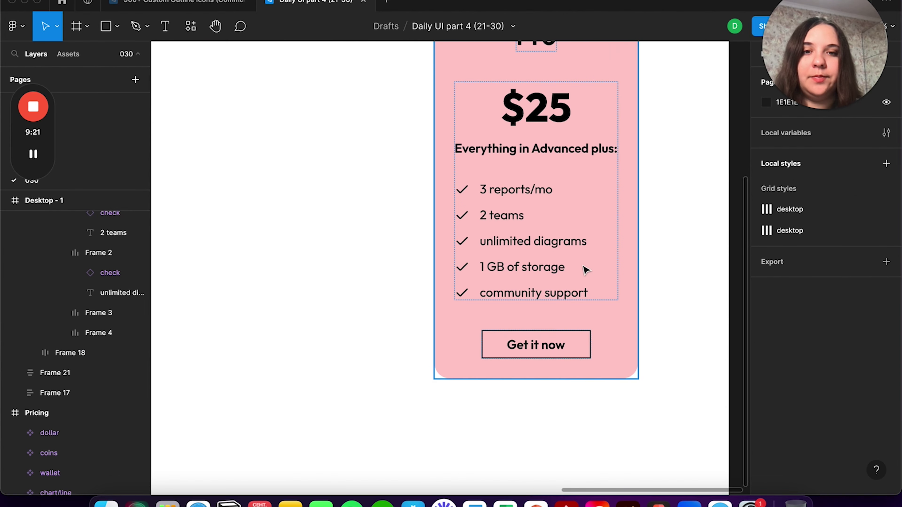
{"action": "scroll", "coordinate": [388, 185], "scroll_direction": "down", "scroll_amount": 5}
{"action": "scroll", "coordinate": [301, 181], "scroll_direction": "up", "scroll_amount": 4}
{"action": "scroll", "coordinate": [301, 181], "scroll_direction": "up", "scroll_amount": 2}
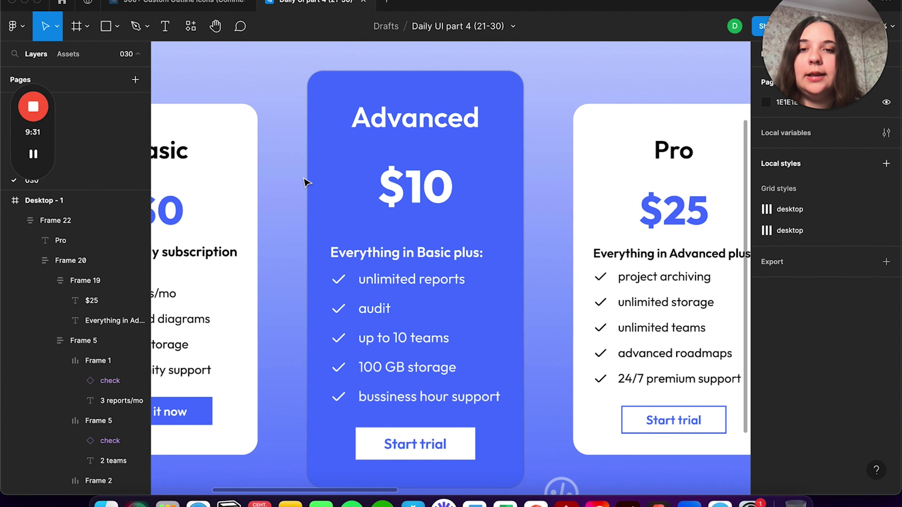
- Bring the Advanced heading and $10 price into Desktop - 1's middle column
{"action": "left_click", "coordinate": [168, 29]}
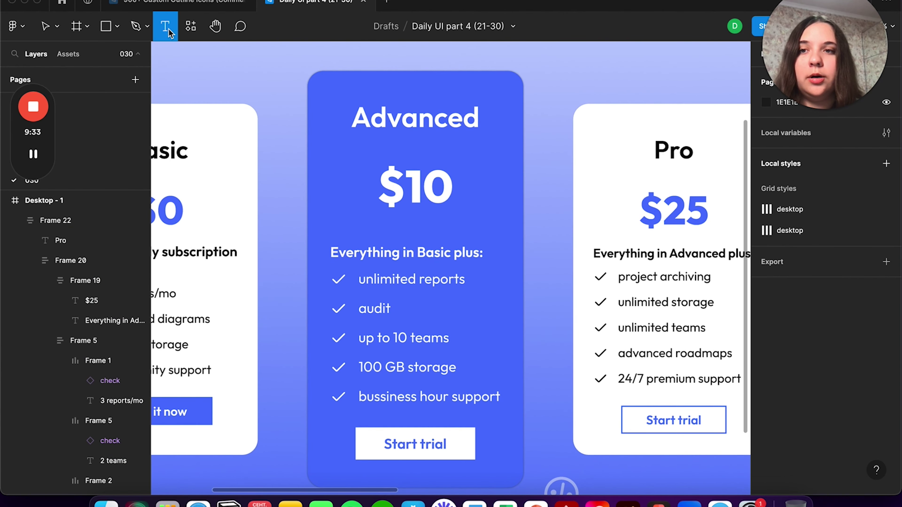
{"action": "left_click", "coordinate": [415, 120]}
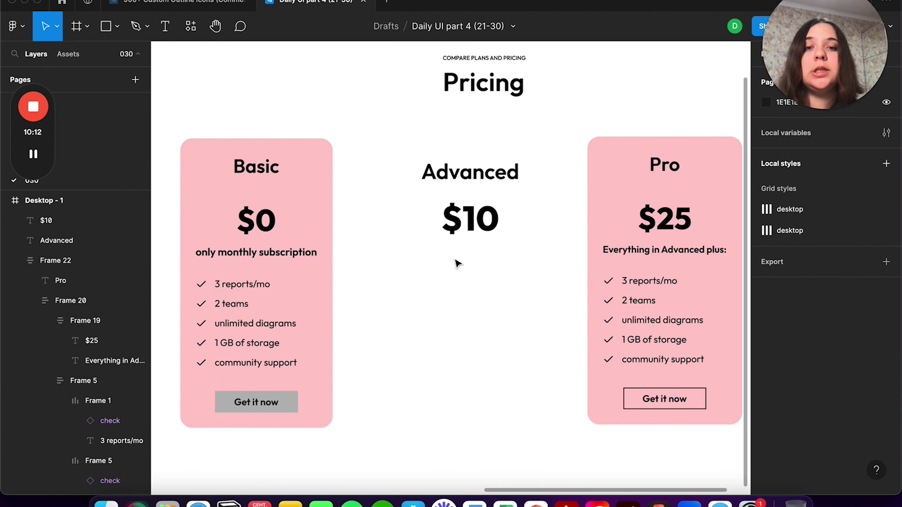
{"action": "scroll", "coordinate": [467, 213], "scroll_direction": "up", "scroll_amount": 3}
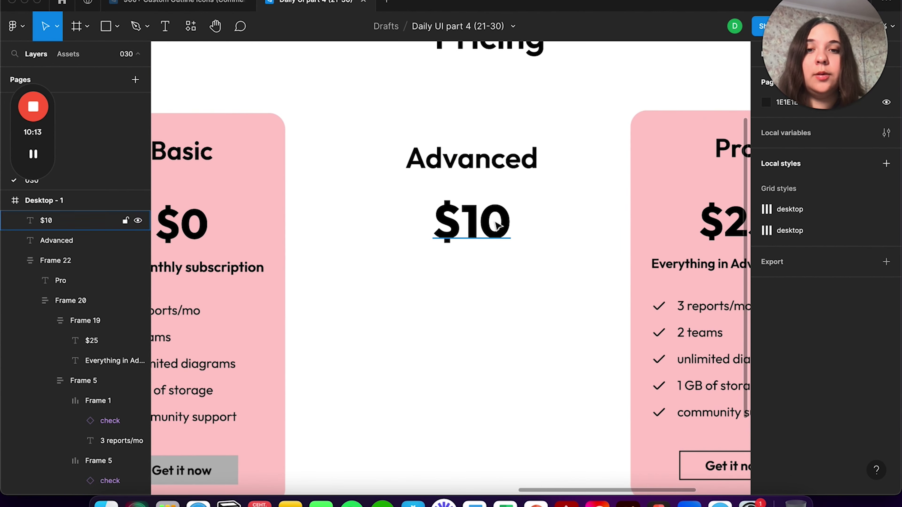
{"action": "left_click", "coordinate": [503, 167]}
{"action": "left_click", "coordinate": [470, 226]}
{"action": "scroll", "coordinate": [470, 225], "scroll_direction": "left", "scroll_amount": 2}
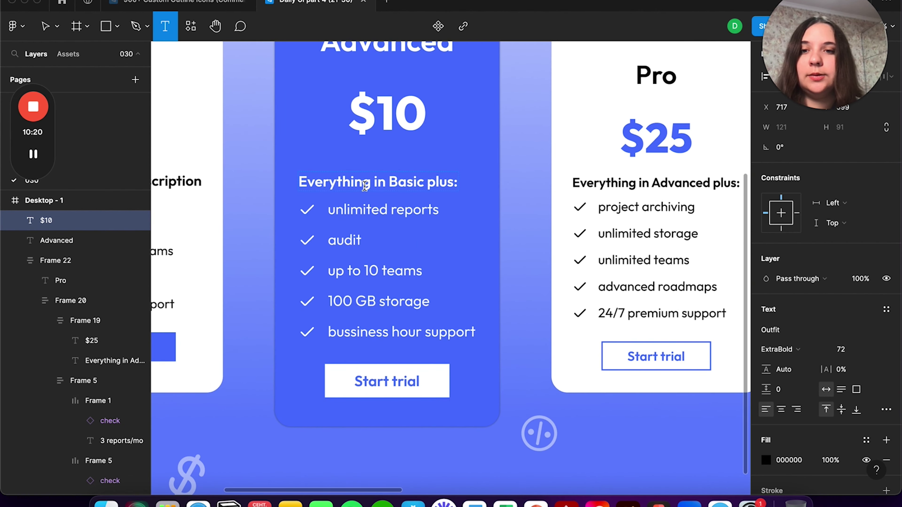
{"action": "left_click", "coordinate": [364, 184]}
{"action": "scroll", "coordinate": [551, 293], "scroll_direction": "right", "scroll_amount": 3}
{"action": "scroll", "coordinate": [550, 293], "scroll_direction": "right", "scroll_amount": 10}
{"action": "scroll", "coordinate": [550, 292], "scroll_direction": "right", "scroll_amount": 10}
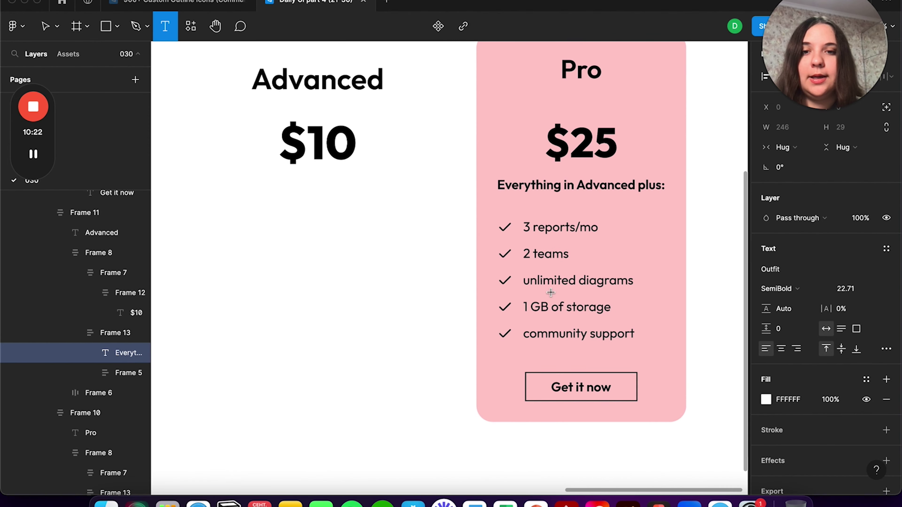
- Add an 'Everything in Advanced plus:' line and place it just under $10
{"action": "left_click", "coordinate": [307, 228]}
{"action": "type", "text": "Everything in Advanced plus:"}
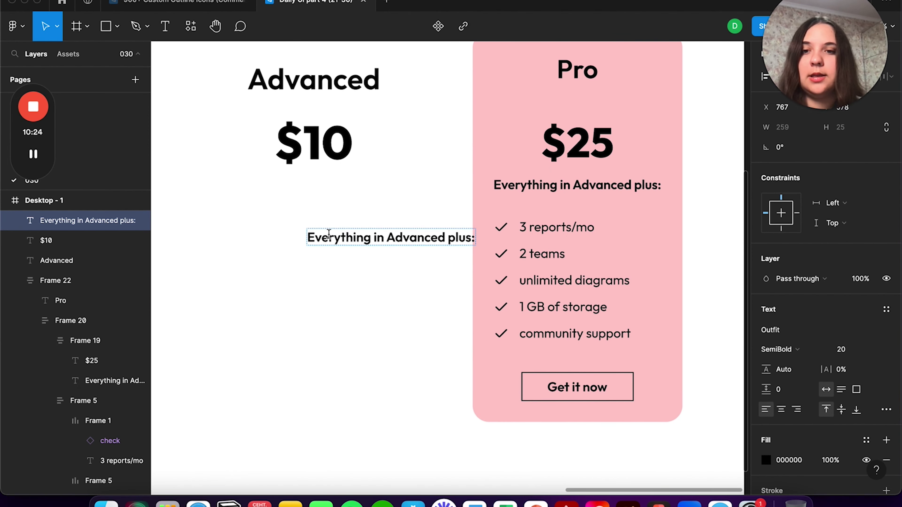
{"action": "key", "text": "Escape"}
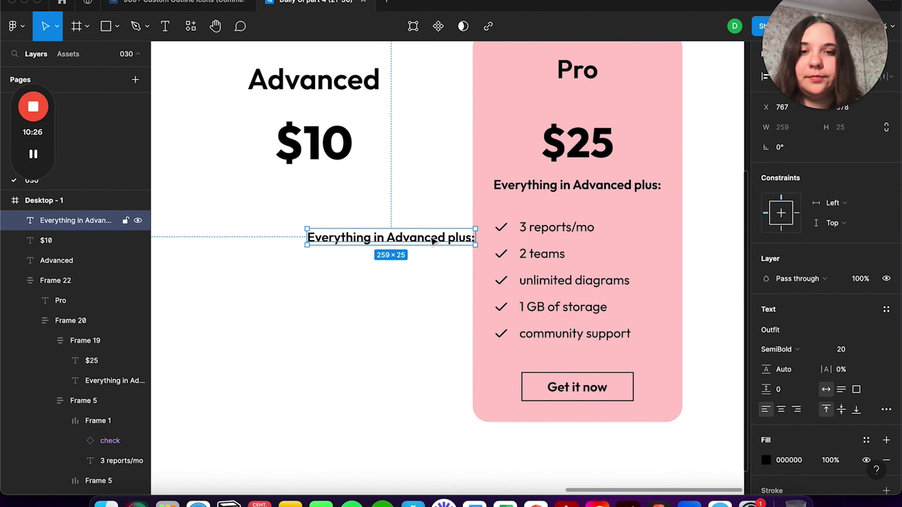
{"action": "left_click_drag", "start_coordinate": [433, 245], "coordinate": [356, 215]}
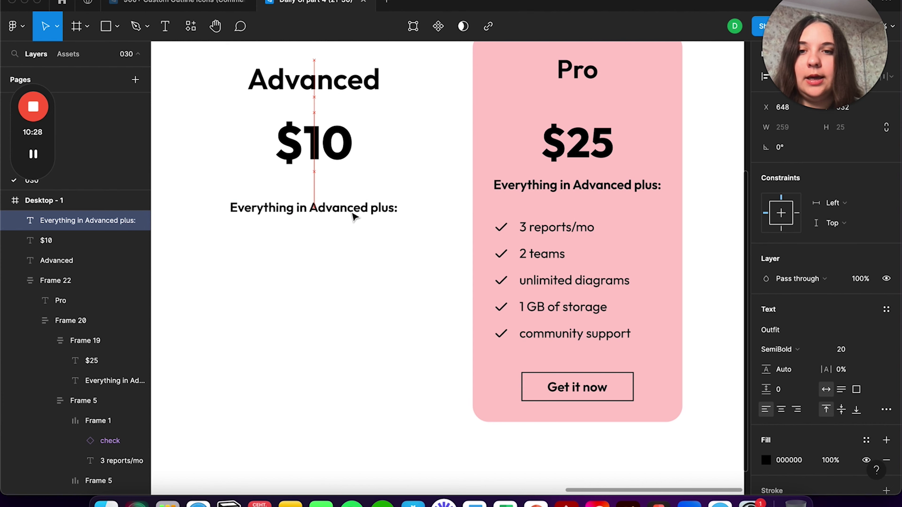
{"action": "left_click", "coordinate": [352, 297]}
{"action": "scroll", "coordinate": [351, 297], "scroll_direction": "left", "scroll_amount": 5}
{"action": "scroll", "coordinate": [352, 297], "scroll_direction": "left", "scroll_amount": 1}
- Bring the Advanced feature checklist and Start trial button into the middle column
{"action": "scroll", "coordinate": [352, 297], "scroll_direction": "left", "scroll_amount": 6}
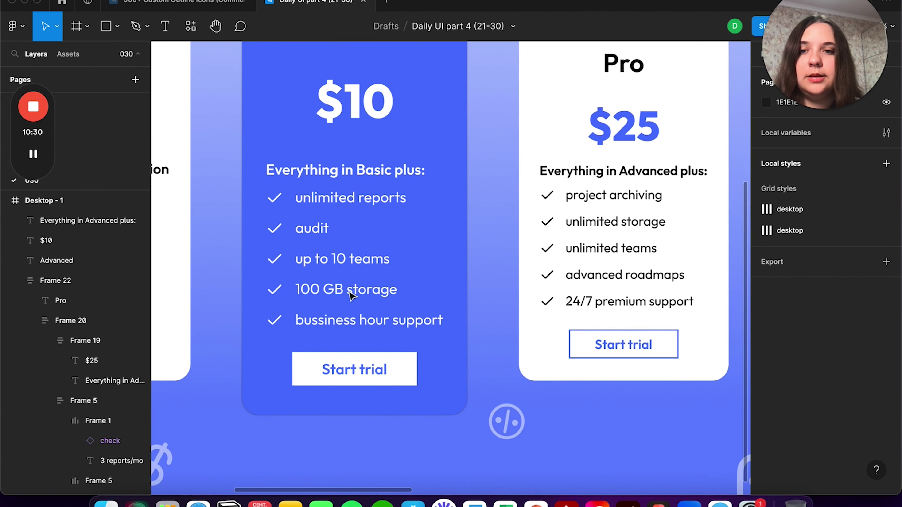
{"action": "left_click", "coordinate": [309, 205]}
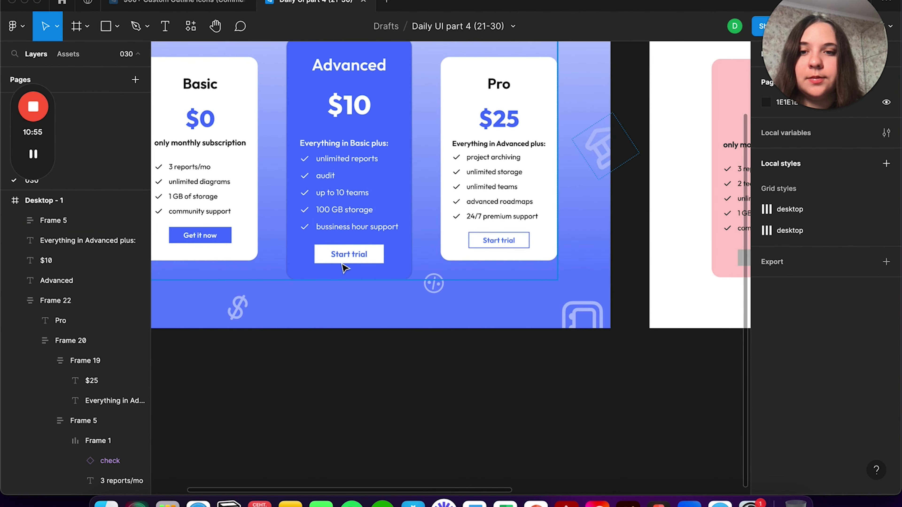
{"action": "left_click", "coordinate": [348, 258]}
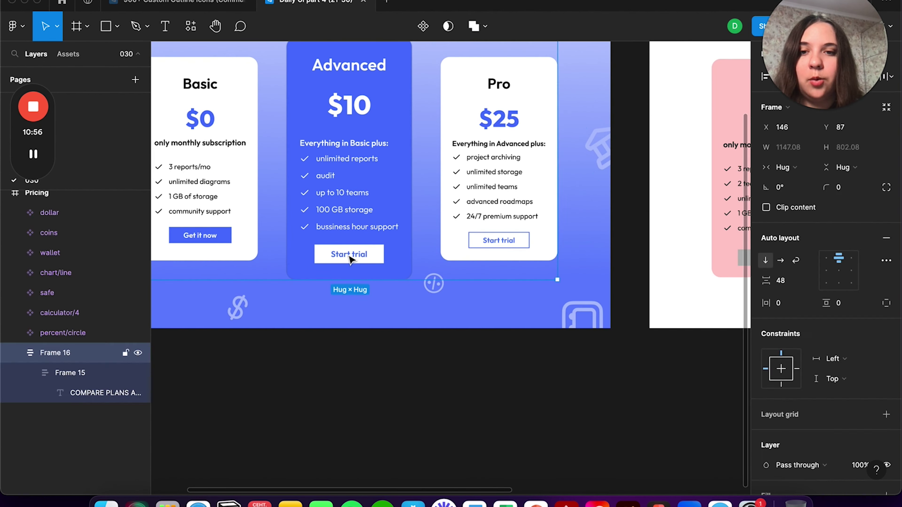
{"action": "double_click", "coordinate": [349, 259]}
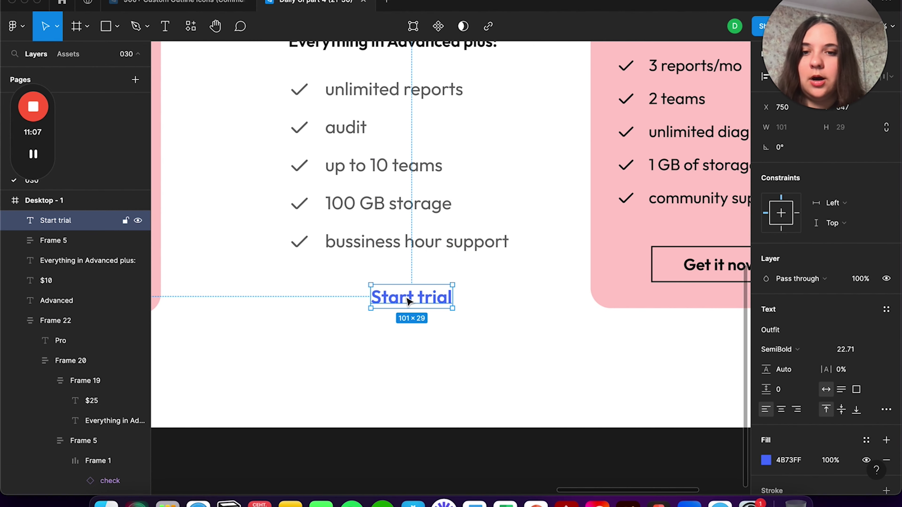
- Wrap Start trial in auto layout with 40 horizontal padding and place it under the list
{"action": "key", "text": "shift+a"}
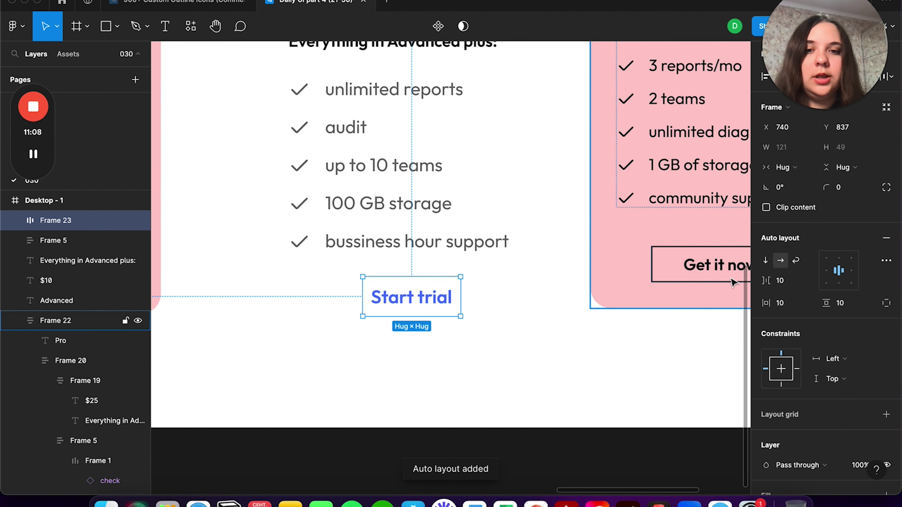
{"action": "left_click", "coordinate": [786, 303]}
{"action": "type", "text": "4"}
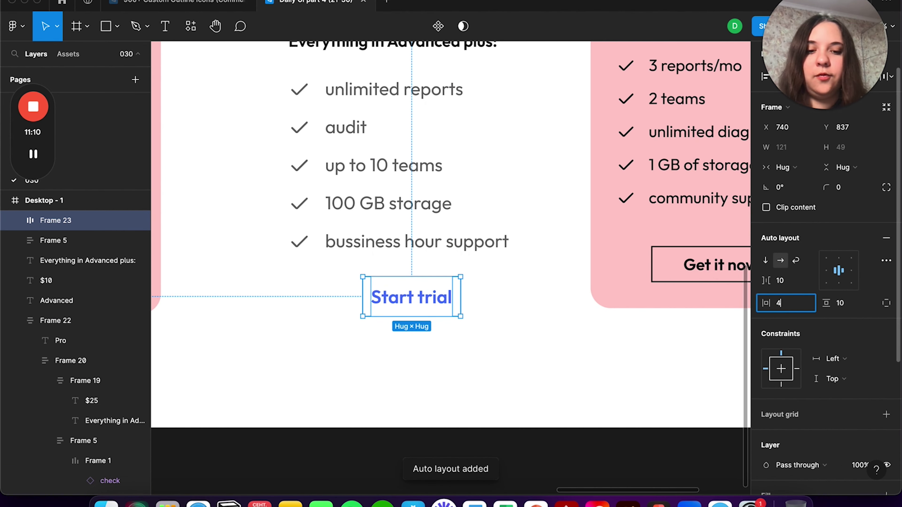
{"action": "type", "text": "0"}
{"action": "key", "text": "Return"}
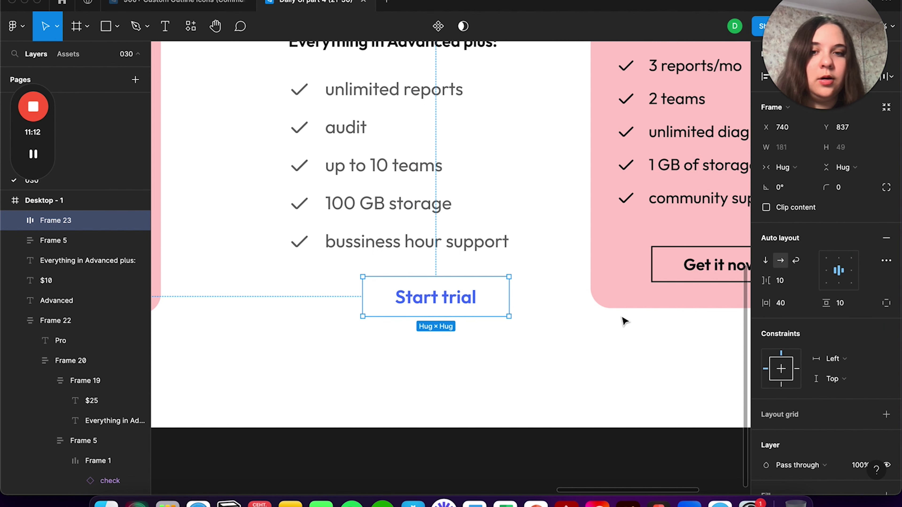
{"action": "left_click", "coordinate": [618, 327]}
{"action": "left_click_drag", "start_coordinate": [447, 300], "coordinate": [406, 304]}
{"action": "scroll", "coordinate": [353, 153], "scroll_direction": "up", "scroll_amount": 5}
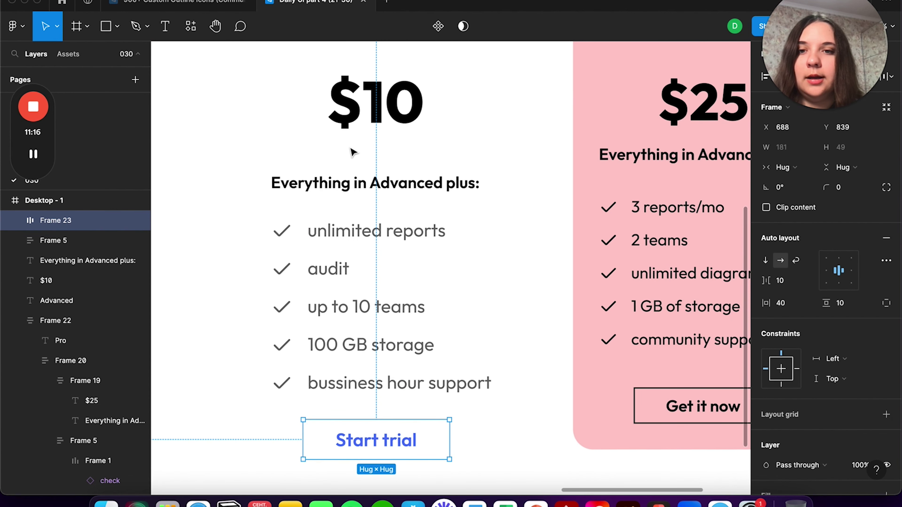
- Group the $10 price and description in an auto layout with a 16 gap
{"action": "left_click", "coordinate": [359, 122]}
{"action": "left_click", "coordinate": [339, 185], "text": "shift"}
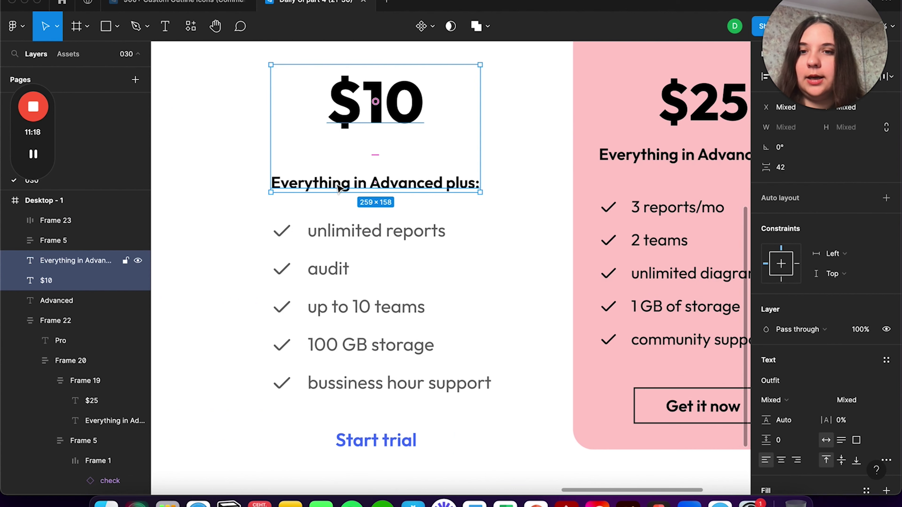
{"action": "key", "text": "shift+a"}
{"action": "left_click", "coordinate": [794, 281]}
{"action": "type", "text": "16"}
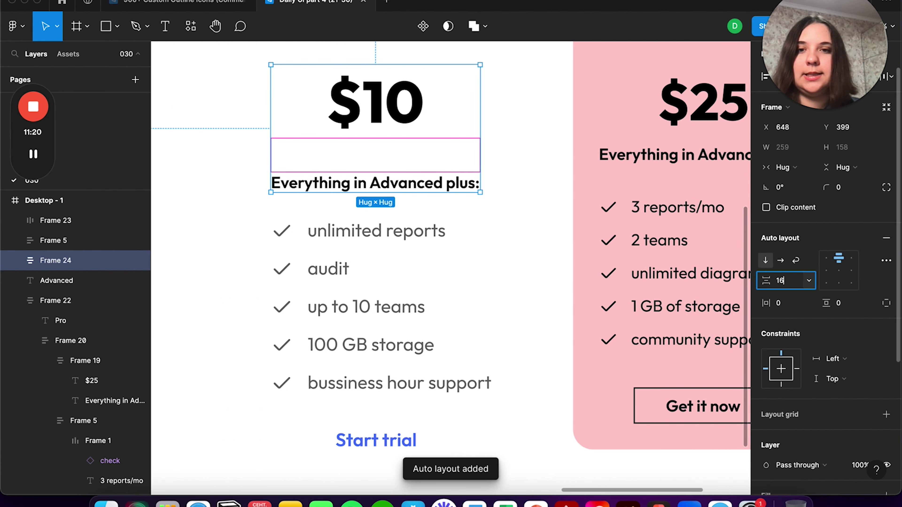
{"action": "key", "text": "Return"}
- Stack the price block and feature list in an auto layout with 48 spacing
{"action": "left_click", "coordinate": [346, 307], "text": "shift"}
{"action": "scroll", "coordinate": [355, 211], "scroll_direction": "down", "scroll_amount": 3}
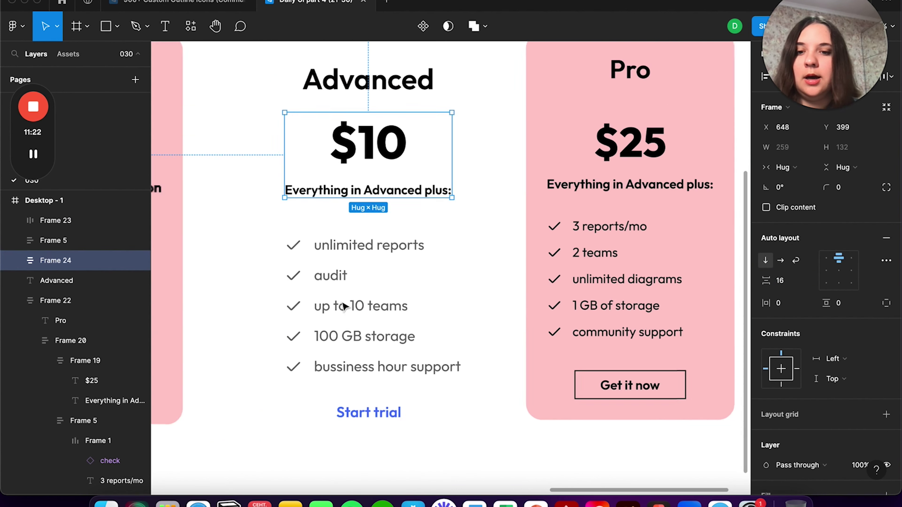
{"action": "key", "text": "shift+a"}
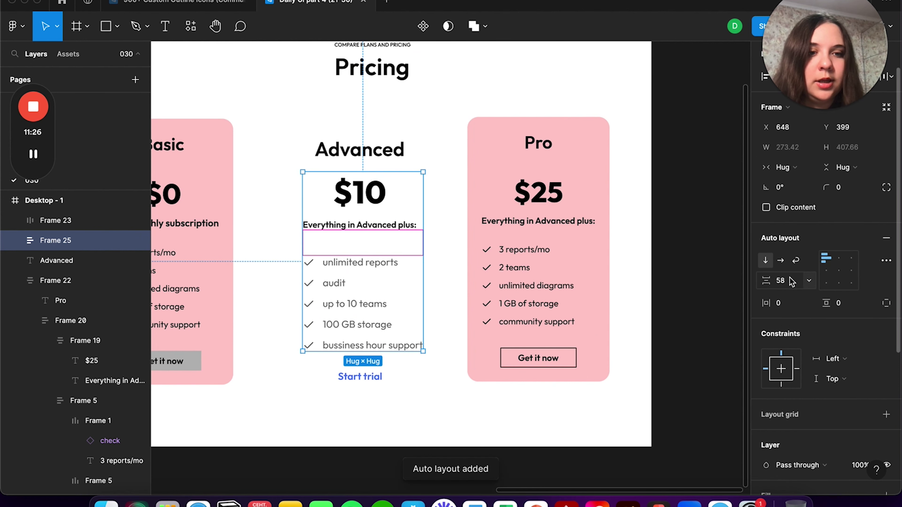
{"action": "type", "text": "*2"}
{"action": "key", "text": "Return"}
{"action": "scroll", "coordinate": [476, 288], "scroll_direction": "left", "scroll_amount": 5}
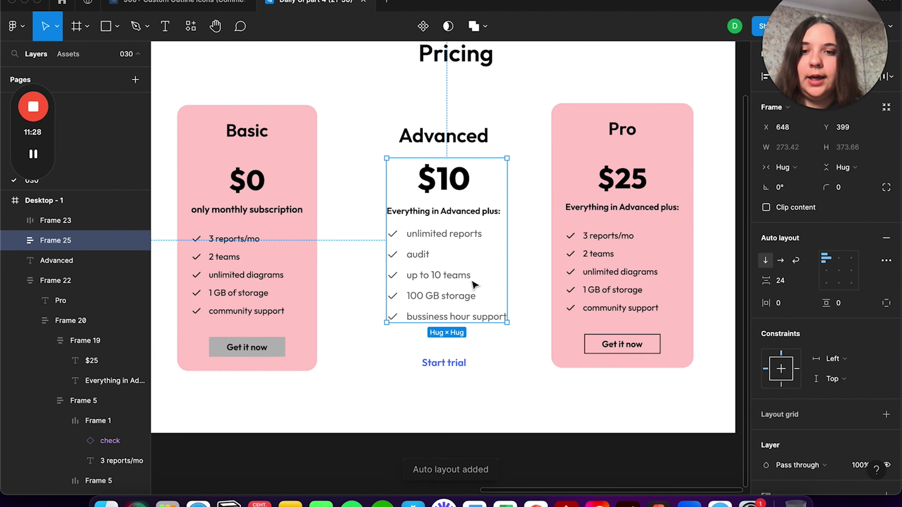
- Stack heading, price-and-features group and Start trial with 40 spacing and 40 padding
{"action": "left_click", "coordinate": [521, 377]}
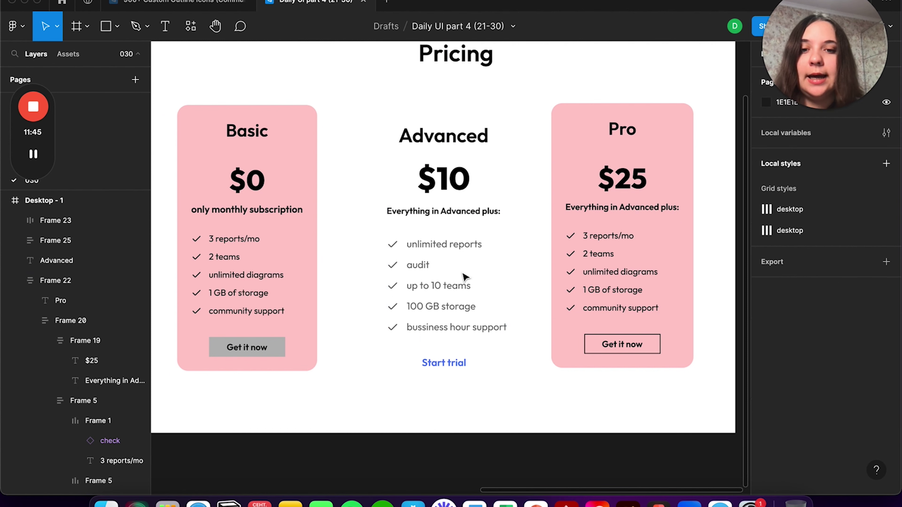
{"action": "left_click", "coordinate": [449, 137]}
{"action": "left_click", "coordinate": [444, 329], "text": "shift"}
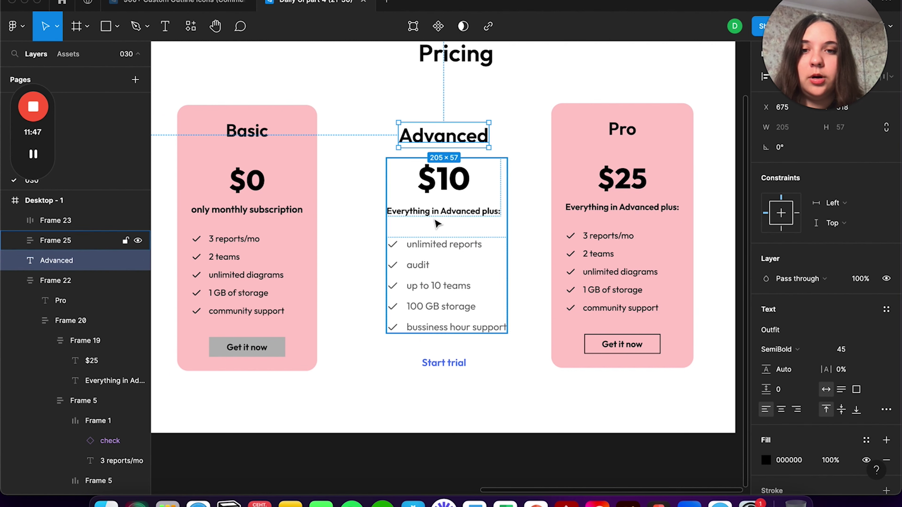
{"action": "left_click", "coordinate": [446, 364], "text": "shift"}
{"action": "key", "text": "shift+a"}
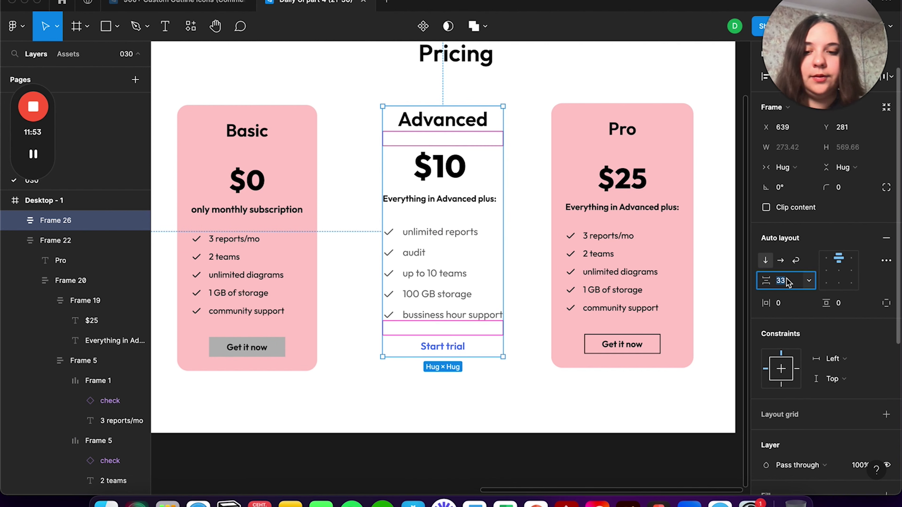
{"action": "type", "text": "40"}
{"action": "key", "text": "Return"}
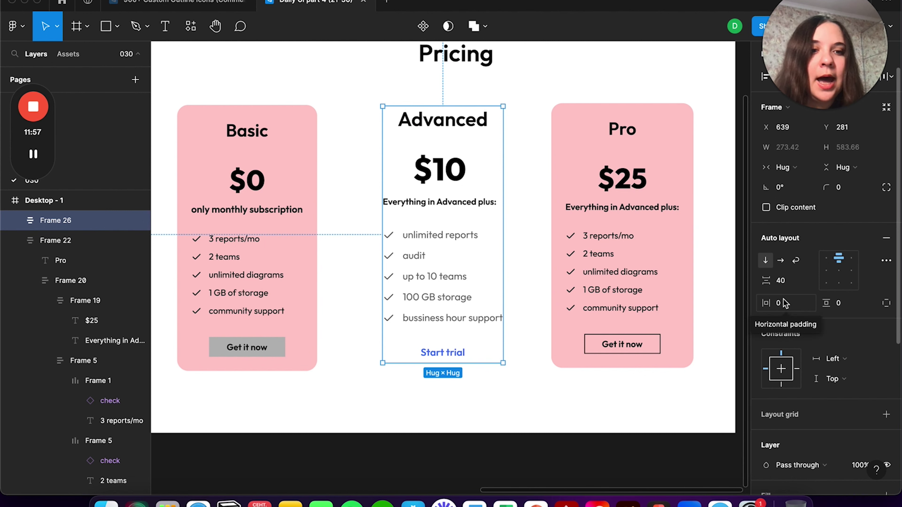
{"action": "left_click", "coordinate": [786, 311]}
{"action": "type", "text": "40"}
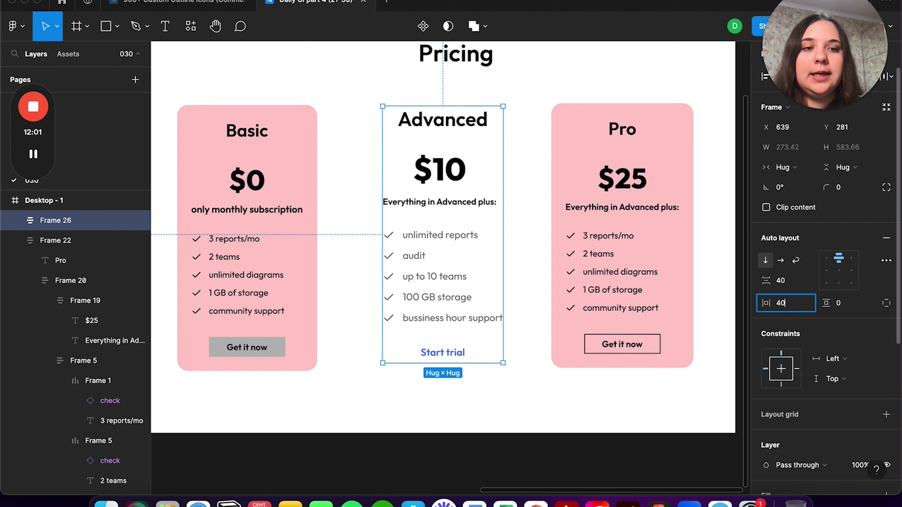
{"action": "key", "text": "Return"}
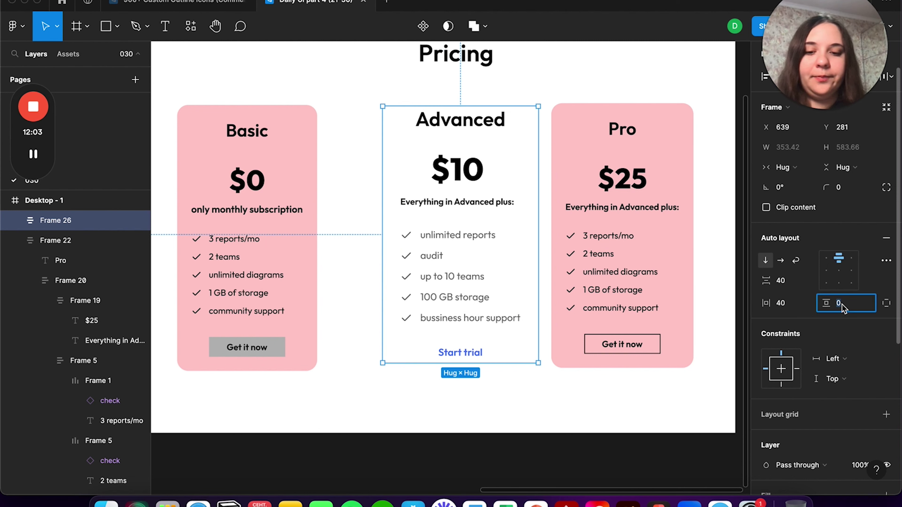
{"action": "type", "text": "40"}
{"action": "key", "text": "Return"}
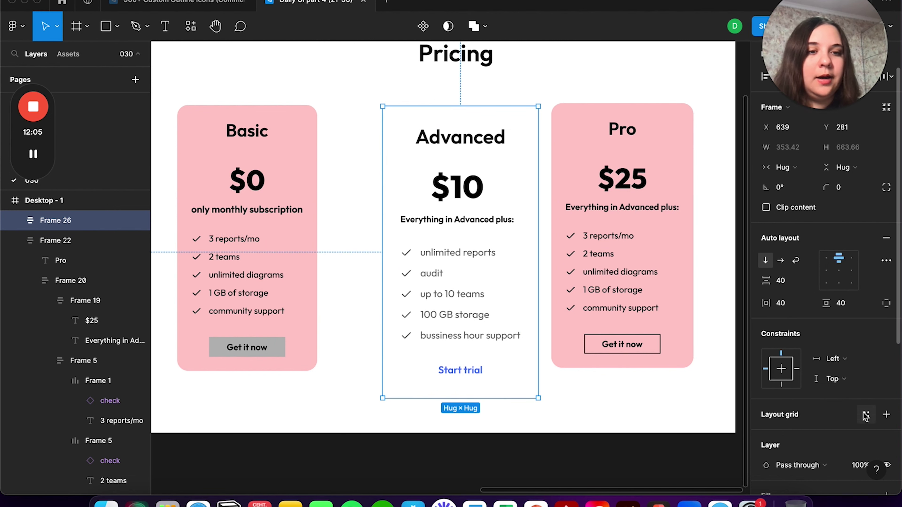
- Scroll down to view the finished Advanced card
{"action": "scroll", "coordinate": [815, 398], "scroll_direction": "down", "scroll_amount": 5}
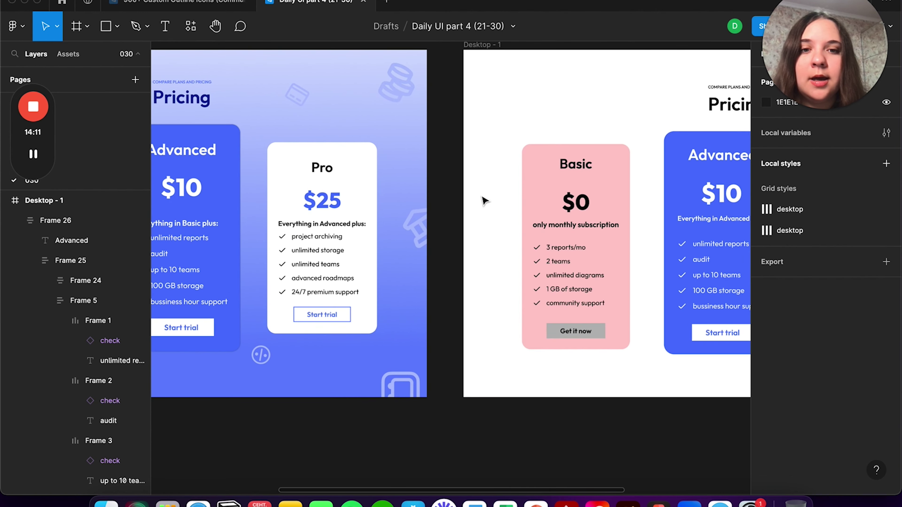
- Change the Basic card's fill to white FFFFFF
{"action": "left_click", "coordinate": [529, 206]}
{"action": "scroll", "coordinate": [568, 231], "scroll_direction": "right", "scroll_amount": 5}
{"action": "scroll", "coordinate": [794, 355], "scroll_direction": "down", "scroll_amount": 5}
{"action": "scroll", "coordinate": [794, 380], "scroll_direction": "down", "scroll_amount": 3}
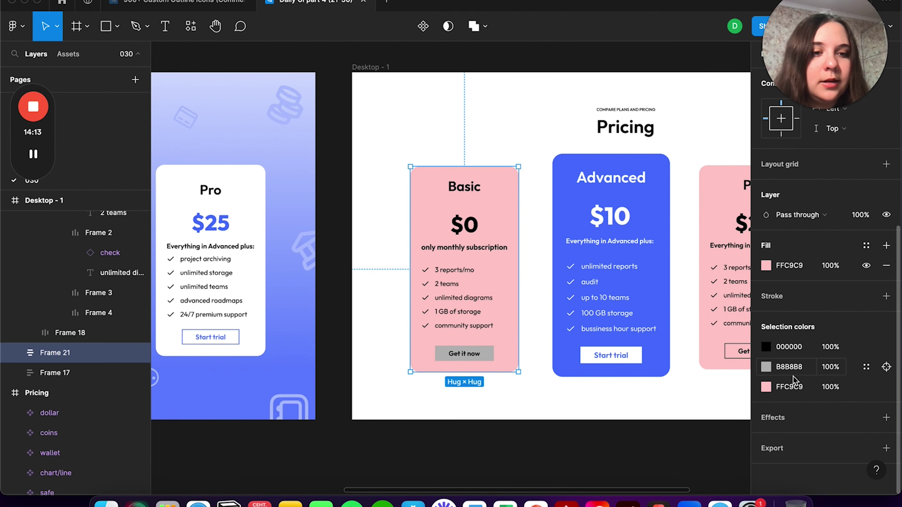
{"action": "left_click", "coordinate": [765, 388]}
{"action": "left_click_drag", "start_coordinate": [622, 248], "coordinate": [552, 119]}
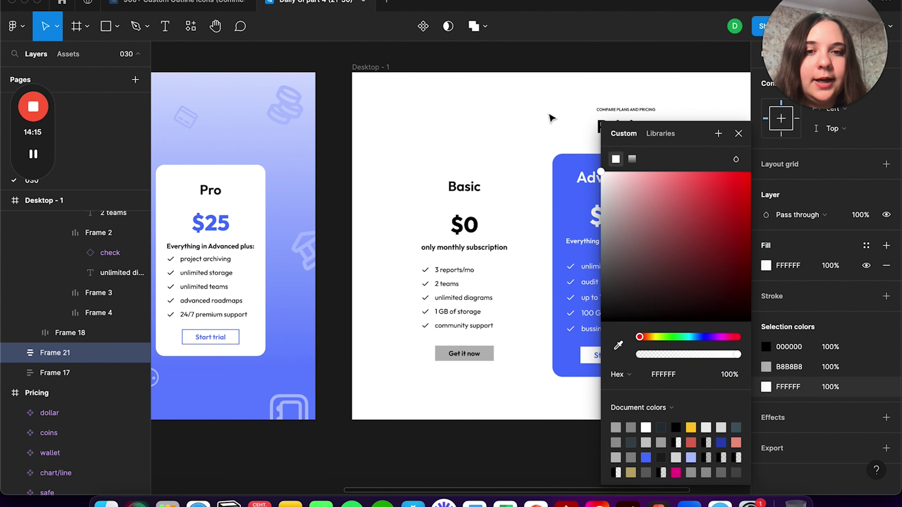
{"action": "left_click", "coordinate": [739, 134]}
- Color the $0 price blue 4B73FF by sampling the Advanced card's blue
{"action": "double_click", "coordinate": [468, 231]}
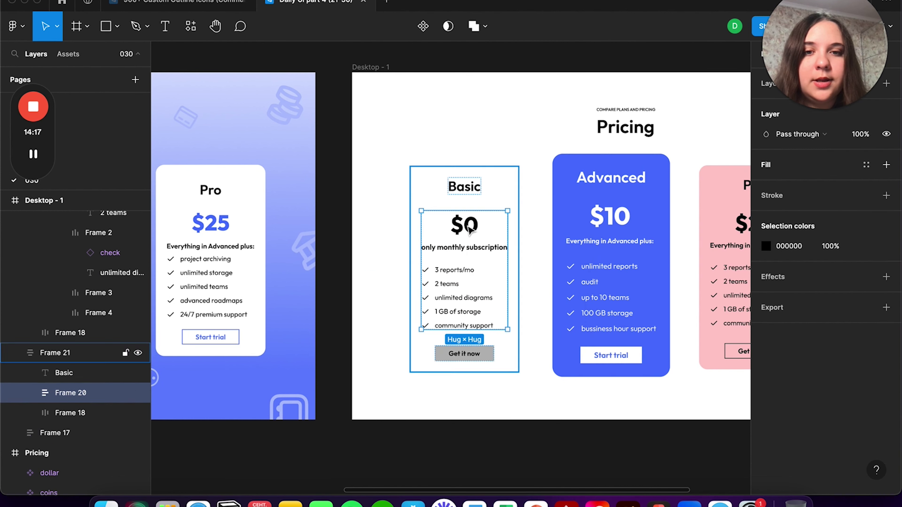
{"action": "double_click", "coordinate": [468, 231]}
{"action": "left_click", "coordinate": [766, 356]}
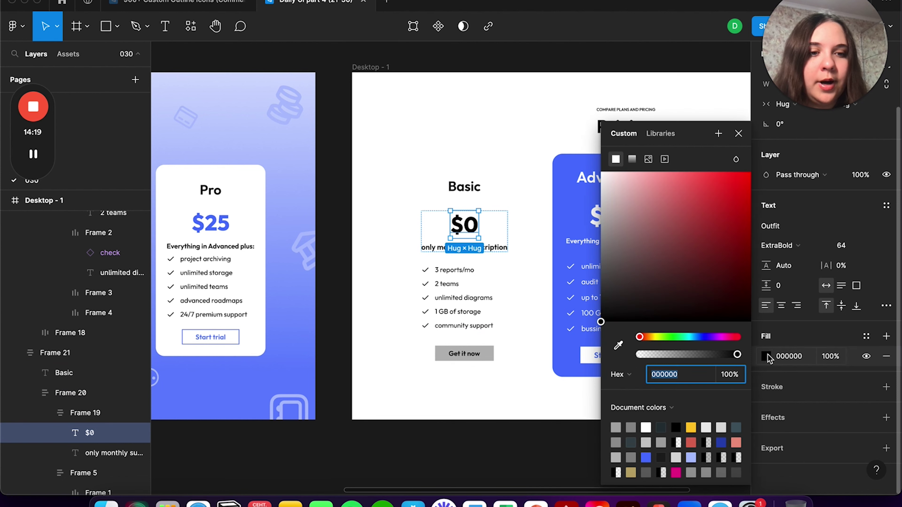
{"action": "left_click", "coordinate": [619, 345]}
{"action": "left_click", "coordinate": [574, 232]}
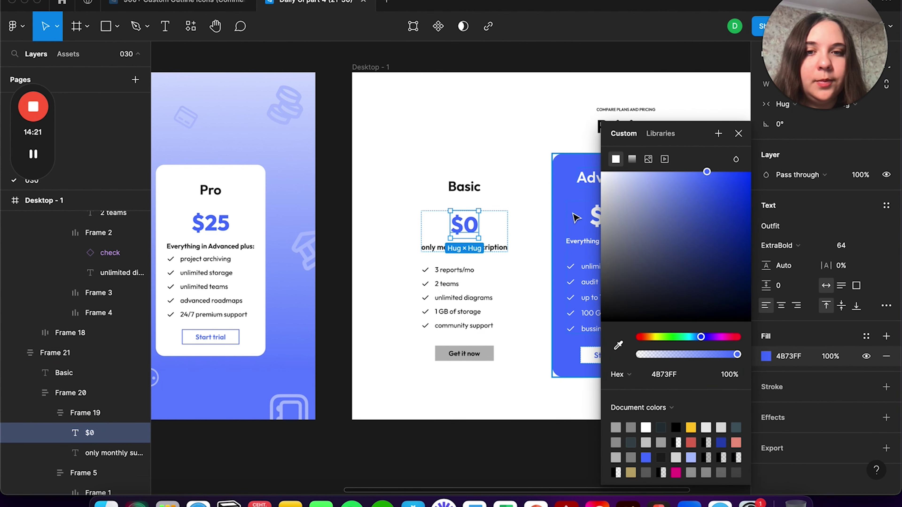
{"action": "left_click", "coordinate": [739, 133]}
- Make the Get it now button blue 4B73FF with white FFFFFF text
{"action": "left_click", "coordinate": [476, 353]}
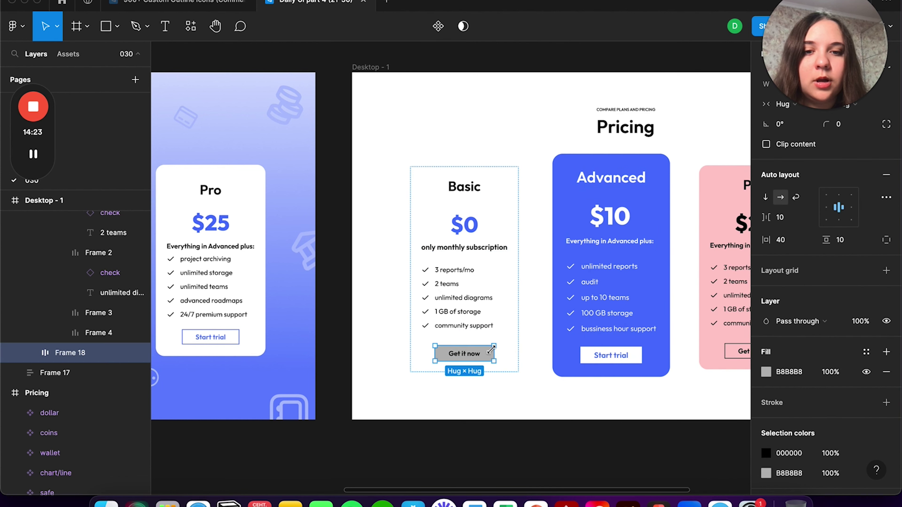
{"action": "left_click", "coordinate": [765, 372]}
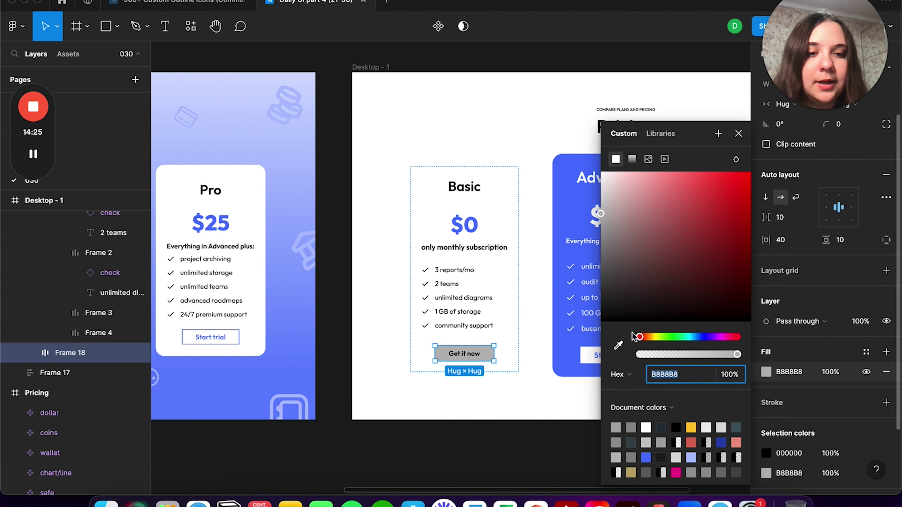
{"action": "left_click", "coordinate": [650, 456]}
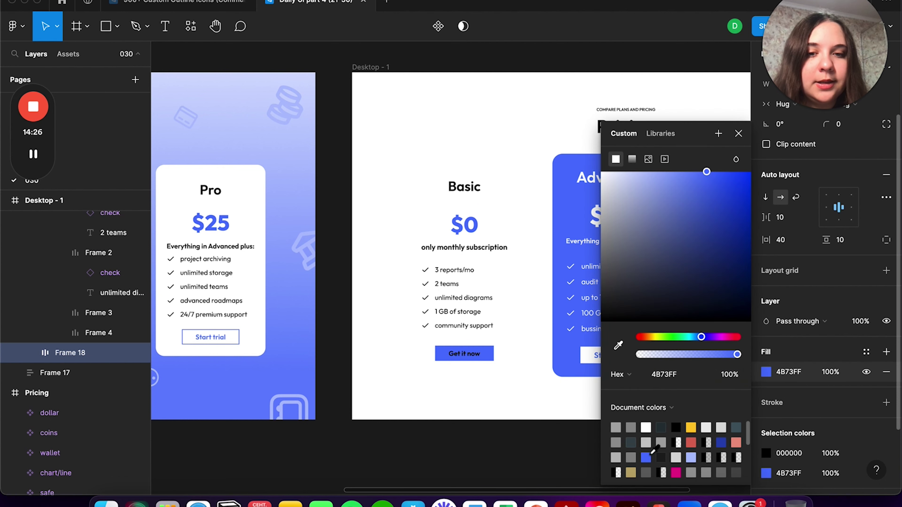
{"action": "left_click", "coordinate": [767, 453]}
{"action": "type", "text": "ffffff"}
{"action": "key", "text": "Return"}
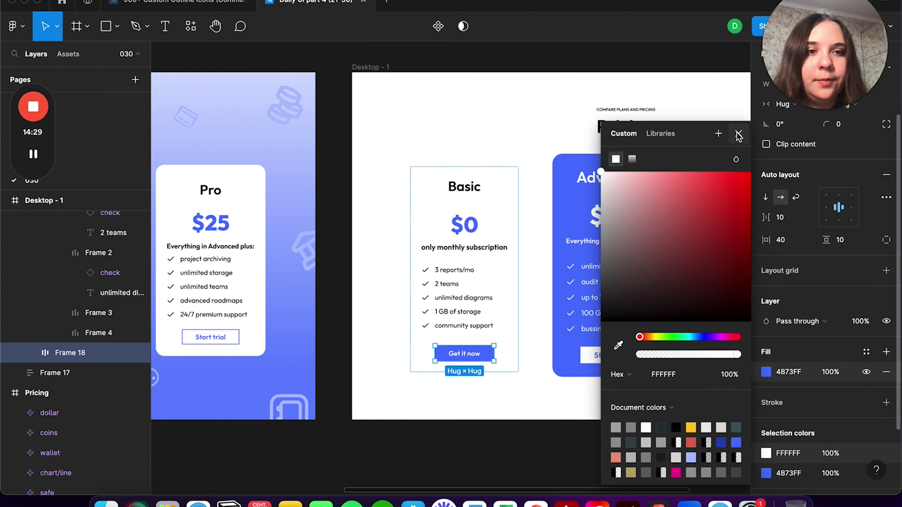
{"action": "left_click", "coordinate": [738, 134]}
{"action": "scroll", "coordinate": [493, 270], "scroll_direction": "down", "scroll_amount": 5}
- Arrange the Basic, Advanced and Pro cards in a horizontal auto-layout row with a 96 gap
{"action": "scroll", "coordinate": [535, 368], "scroll_direction": "up", "scroll_amount": 5}
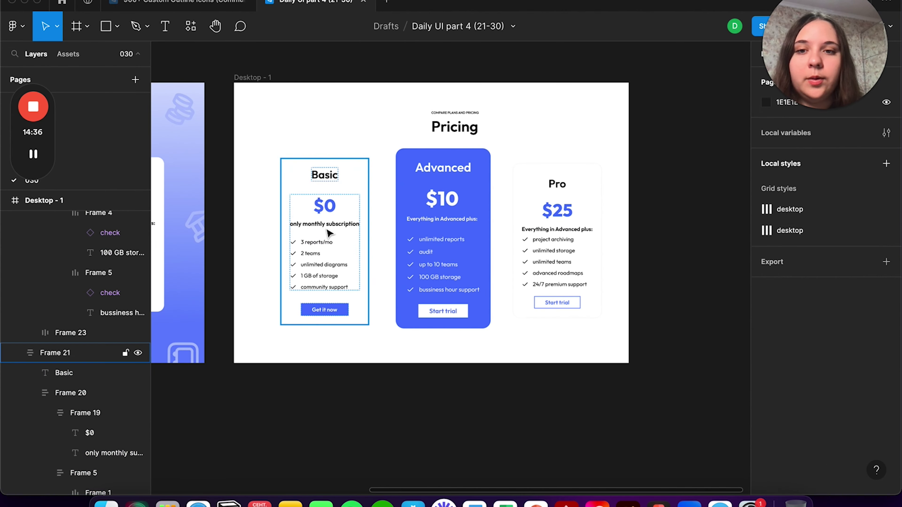
{"action": "left_click", "coordinate": [328, 236]}
{"action": "left_click", "coordinate": [478, 234], "text": "shift"}
{"action": "left_click", "coordinate": [553, 245], "text": "shift"}
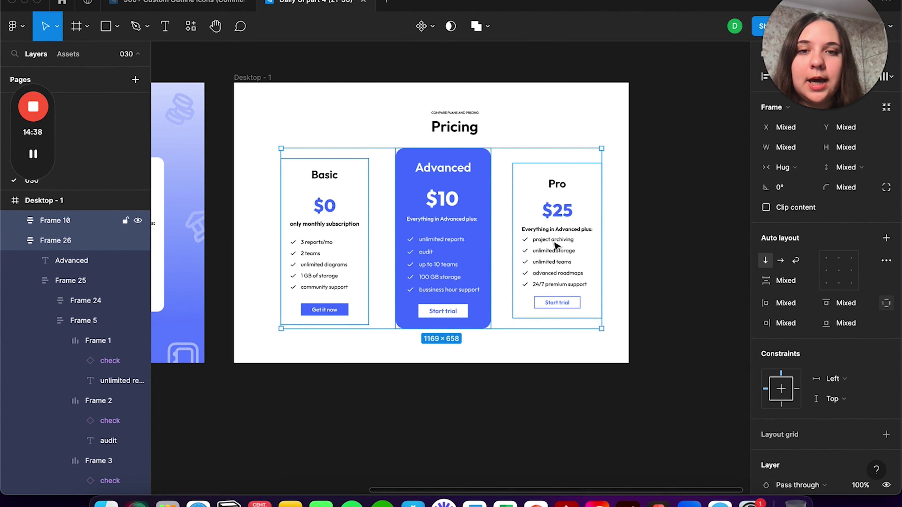
{"action": "key", "text": "shift+a"}
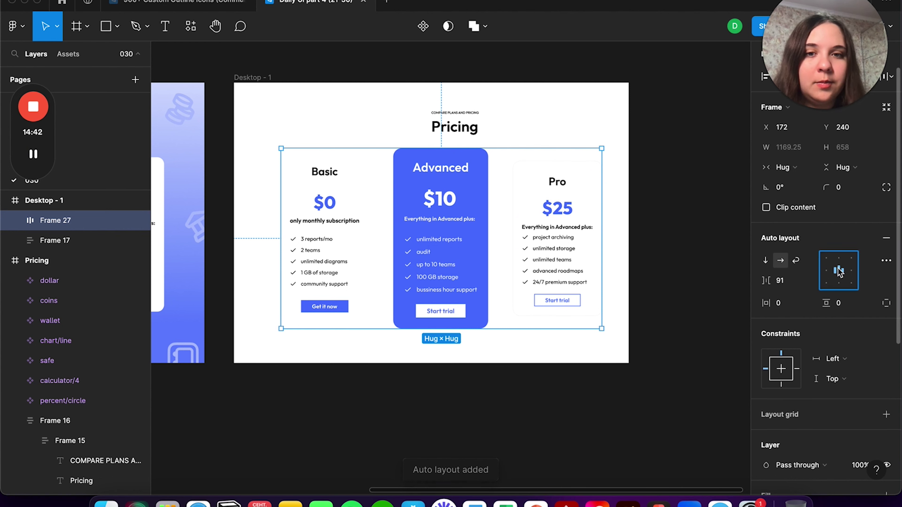
{"action": "left_click", "coordinate": [786, 280]}
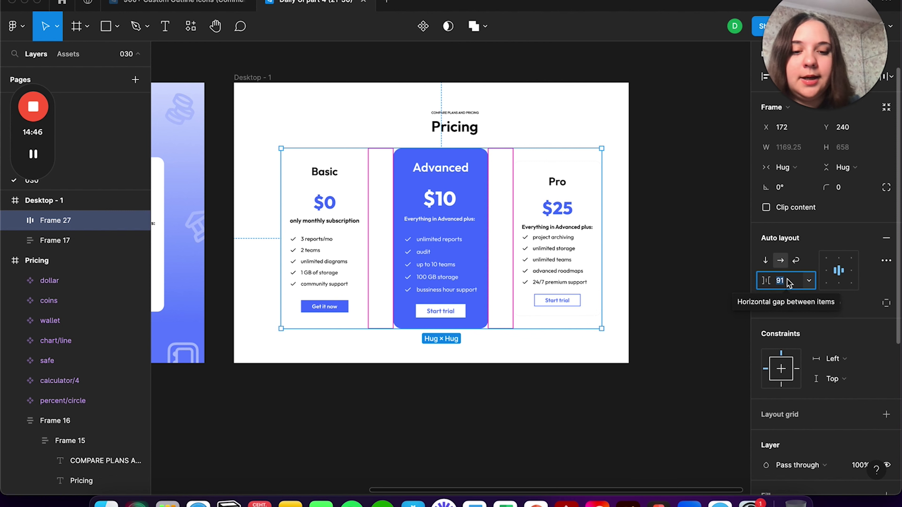
{"action": "type", "text": "96"}
{"action": "key", "text": "Return"}
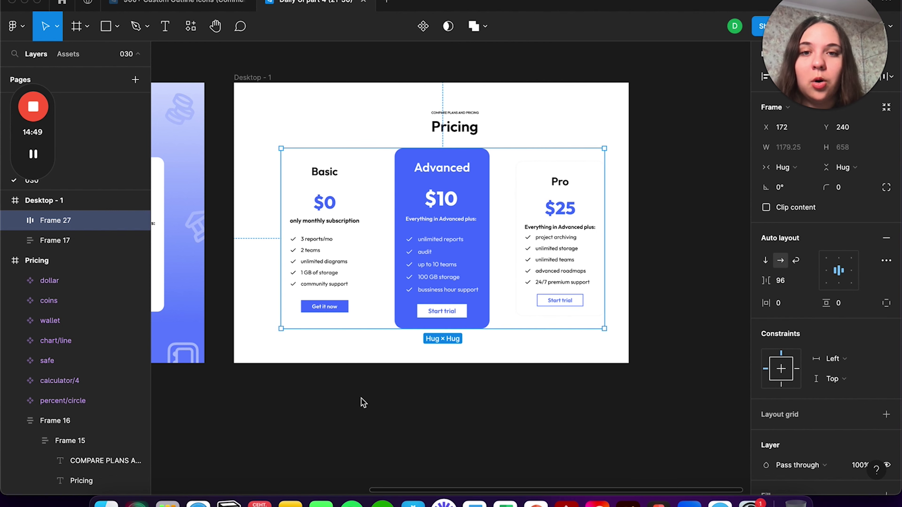
- Reposition the card row and Pricing header, then select both together
{"action": "scroll", "coordinate": [440, 204], "scroll_direction": "up", "scroll_amount": 2}
{"action": "scroll", "coordinate": [441, 206], "scroll_direction": "up", "scroll_amount": 1}
{"action": "left_click", "coordinate": [691, 199]}
{"action": "left_click", "coordinate": [438, 208]}
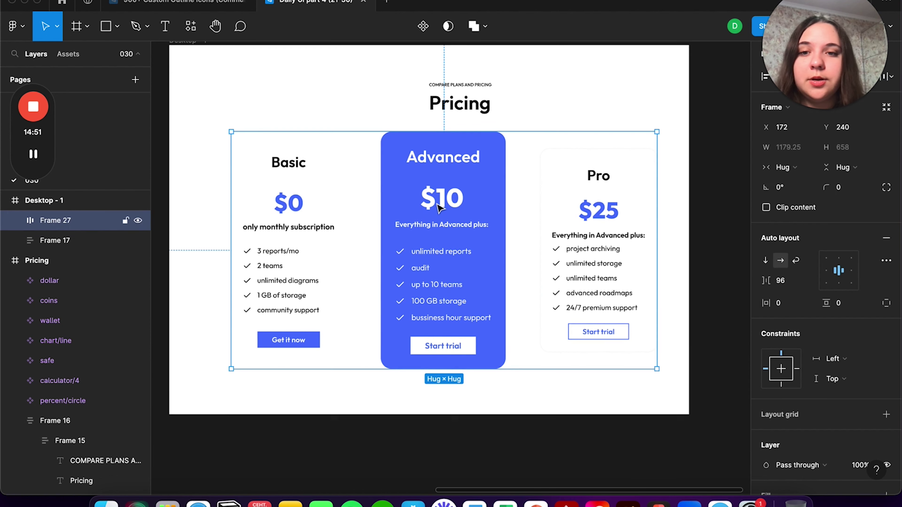
{"action": "left_click_drag", "start_coordinate": [464, 198], "coordinate": [446, 202]}
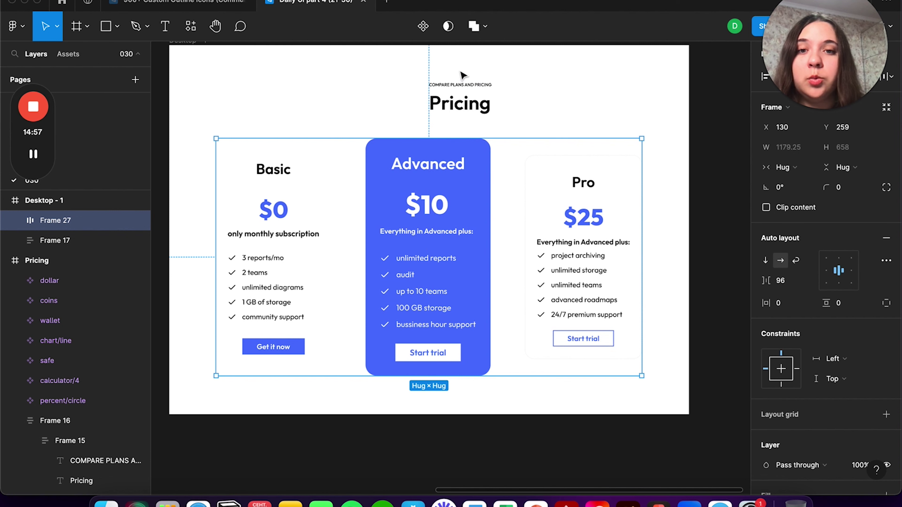
{"action": "left_click_drag", "start_coordinate": [465, 108], "coordinate": [438, 106]}
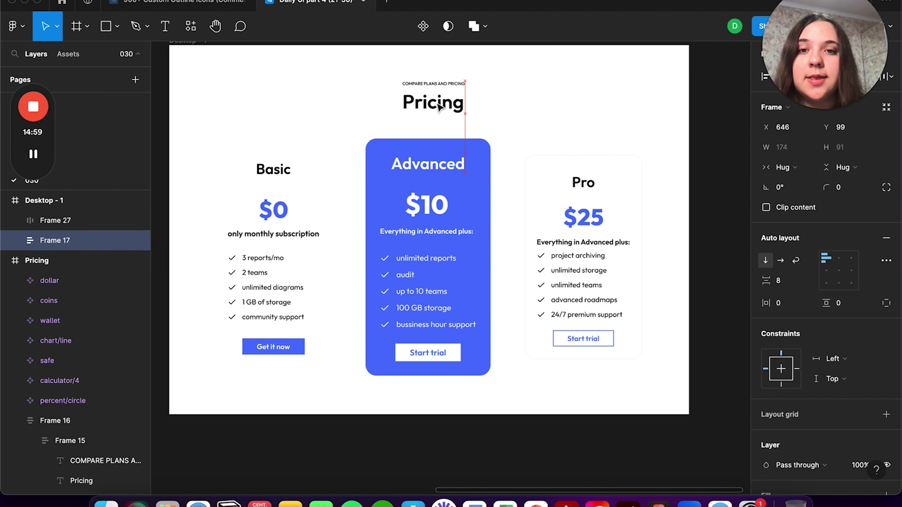
{"action": "left_click", "coordinate": [431, 182], "text": "shift"}
- Stack the header and cards into Frame 28 with 48 vertical spacing
{"action": "key", "text": "shift+a"}
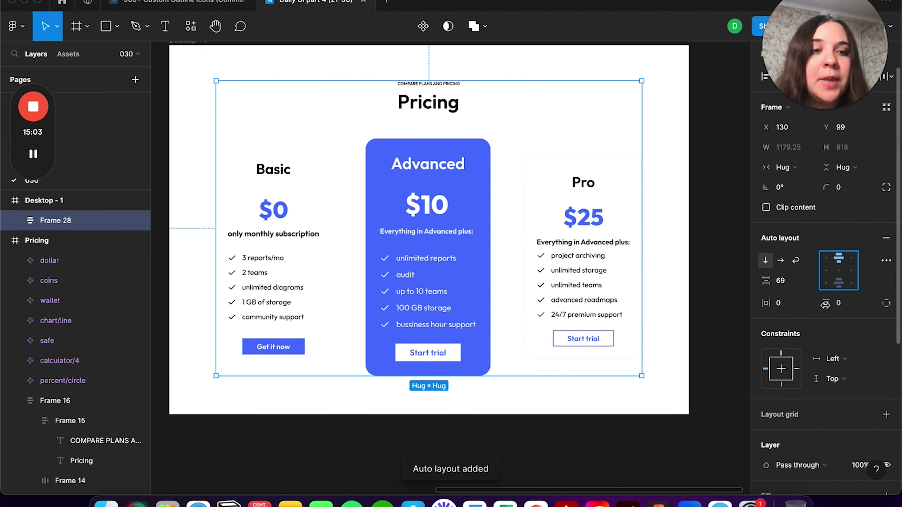
{"action": "left_click", "coordinate": [787, 288]}
{"action": "type", "text": "48"}
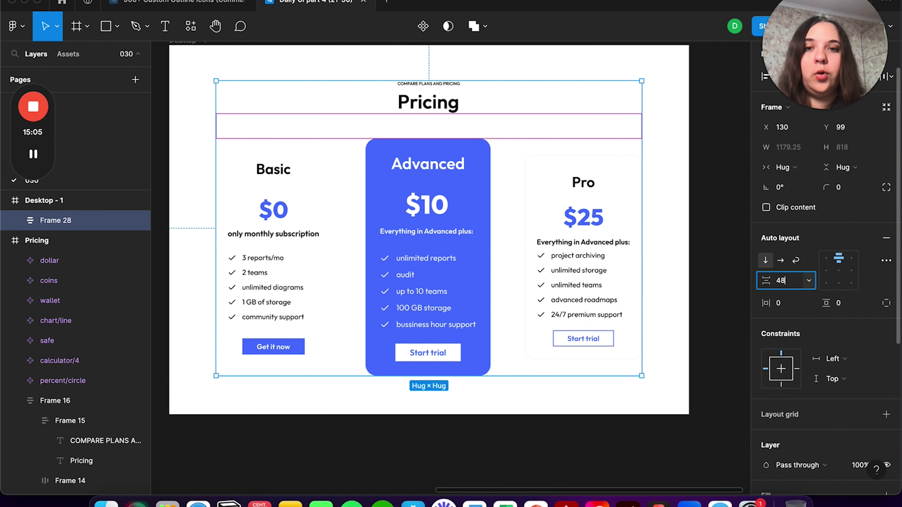
{"action": "key", "text": "Return"}
{"action": "scroll", "coordinate": [639, 379], "scroll_direction": "down", "scroll_amount": 5}
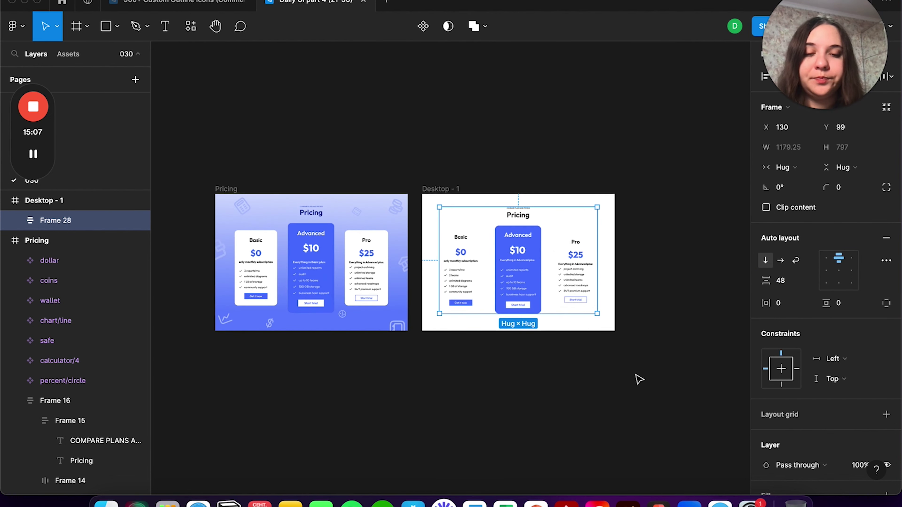
{"action": "left_click", "coordinate": [639, 379]}
{"action": "scroll", "coordinate": [547, 309], "scroll_direction": "up", "scroll_amount": 3}
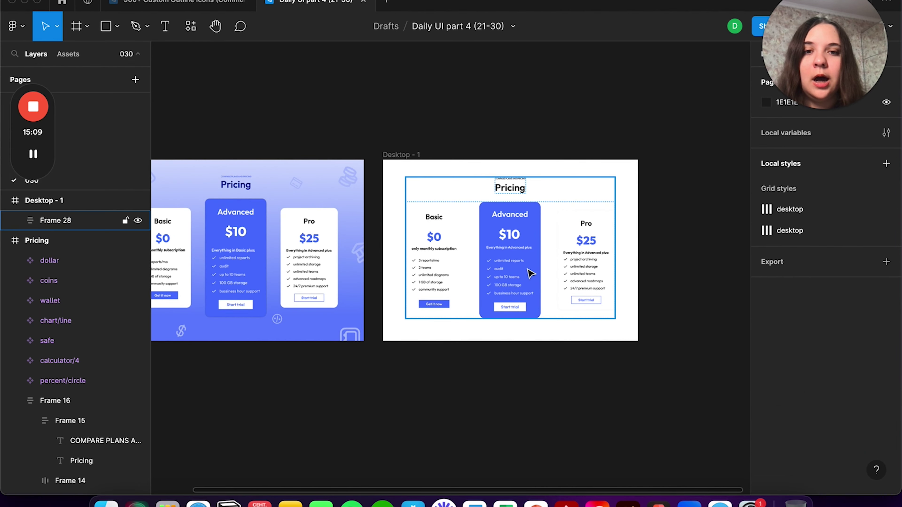
- Move Frame 28 out of Desktop - 1 to become its own top-level frame
{"action": "scroll", "coordinate": [520, 264], "scroll_direction": "down", "scroll_amount": 2}
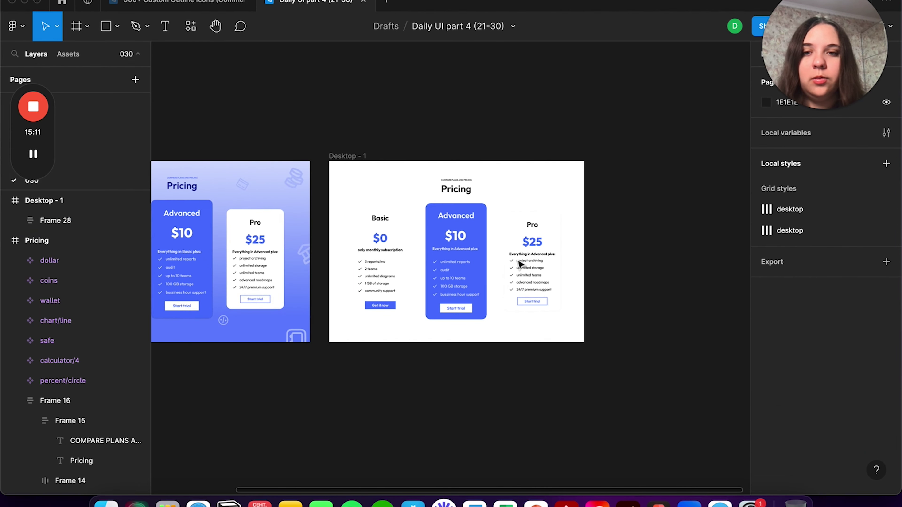
{"action": "left_click", "coordinate": [467, 255]}
{"action": "left_click_drag", "start_coordinate": [636, 64], "coordinate": [693, 128]}
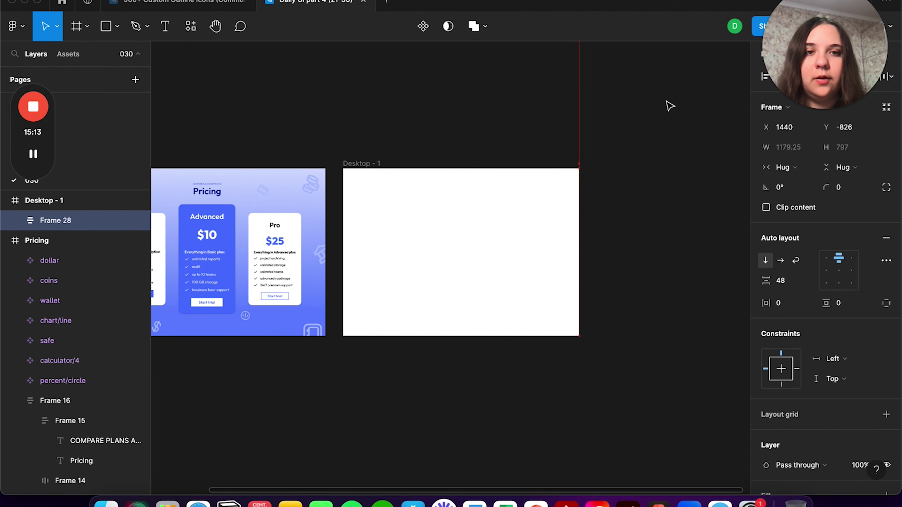
{"action": "left_click_drag", "start_coordinate": [689, 186], "coordinate": [693, 199]}
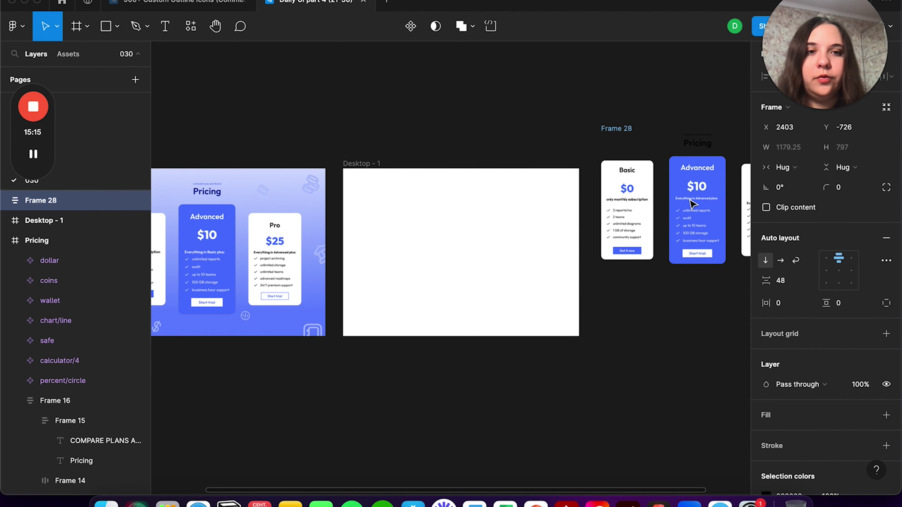
- Pan around the canvas to compare Frame 28 with the reference Pricing design
{"action": "scroll", "coordinate": [692, 199], "scroll_direction": "right", "scroll_amount": 3}
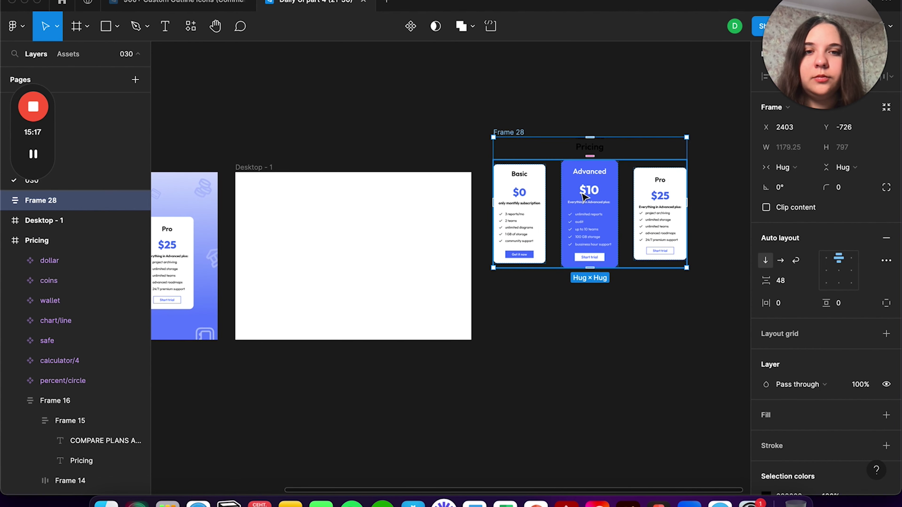
{"action": "scroll", "coordinate": [586, 195], "scroll_direction": "left", "scroll_amount": 5}
{"action": "scroll", "coordinate": [330, 228], "scroll_direction": "up", "scroll_amount": 3}
{"action": "scroll", "coordinate": [330, 227], "scroll_direction": "left", "scroll_amount": 5}
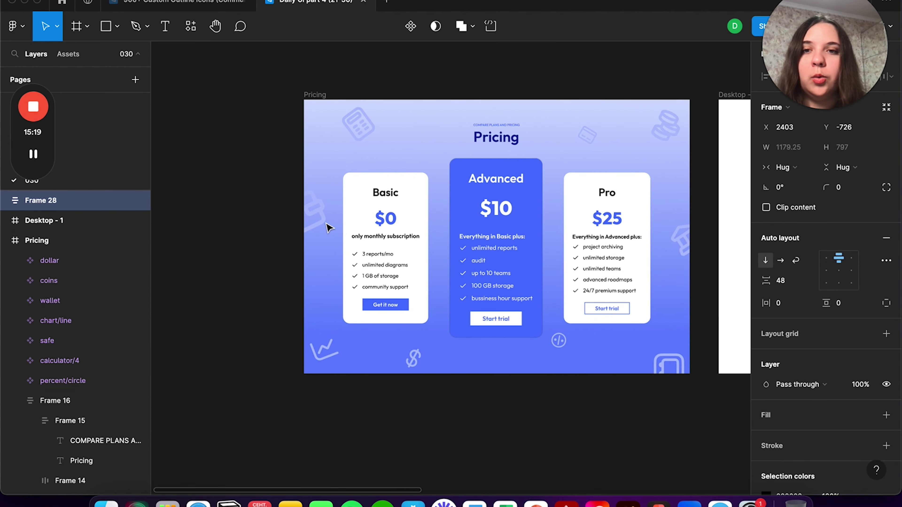
{"action": "scroll", "coordinate": [327, 226], "scroll_direction": "right", "scroll_amount": 2}
{"action": "scroll", "coordinate": [460, 177], "scroll_direction": "up", "scroll_amount": 2}
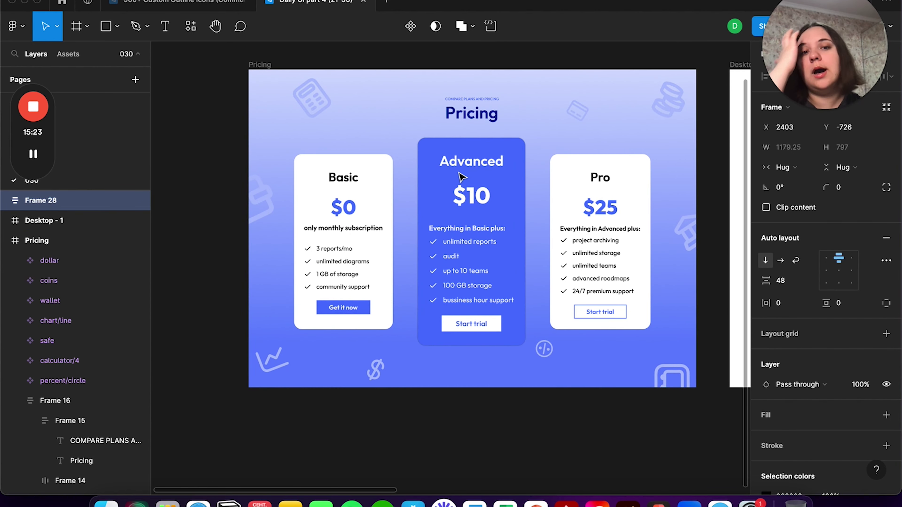
{"action": "scroll", "coordinate": [248, 156], "scroll_direction": "up", "scroll_amount": 2}
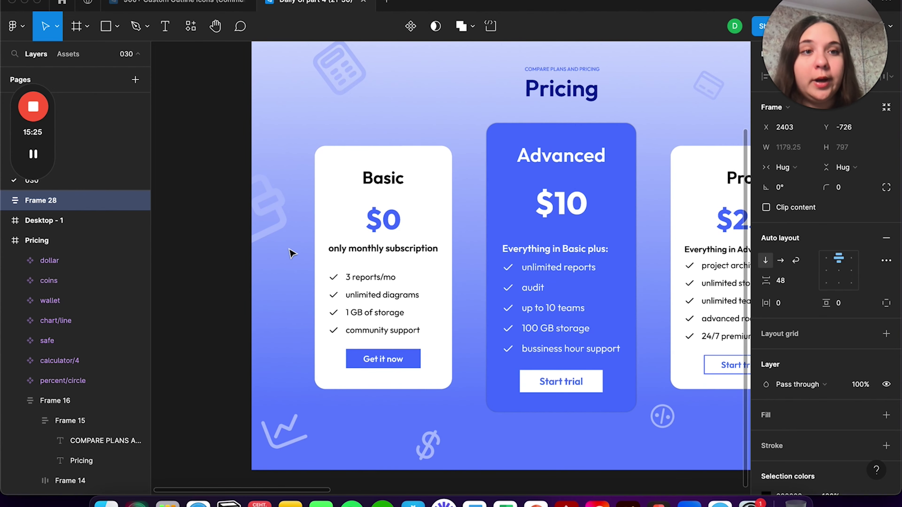
{"action": "scroll", "coordinate": [301, 304], "scroll_direction": "up", "scroll_amount": 3}
{"action": "scroll", "coordinate": [256, 160], "scroll_direction": "up", "scroll_amount": 3}
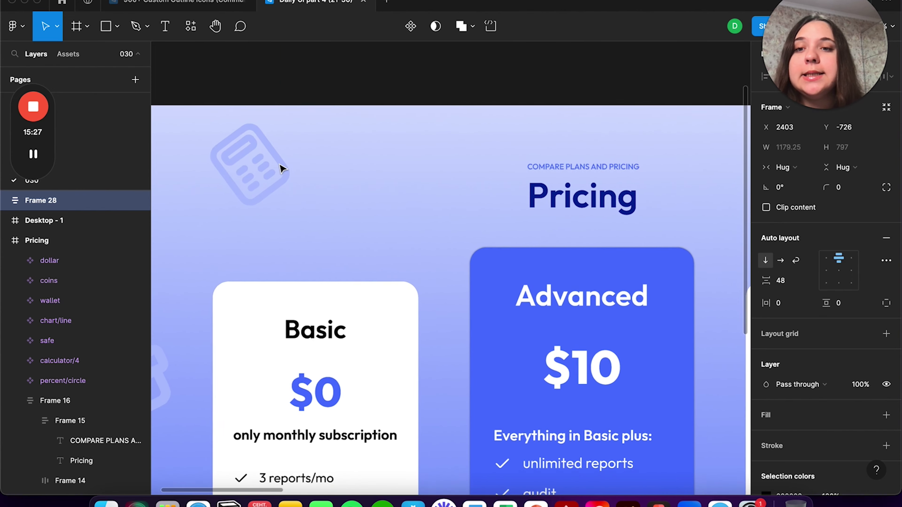
{"action": "scroll", "coordinate": [238, 173], "scroll_direction": "down", "scroll_amount": 2}
{"action": "scroll", "coordinate": [237, 174], "scroll_direction": "down", "scroll_amount": 5}
{"action": "scroll", "coordinate": [451, 169], "scroll_direction": "right", "scroll_amount": 5}
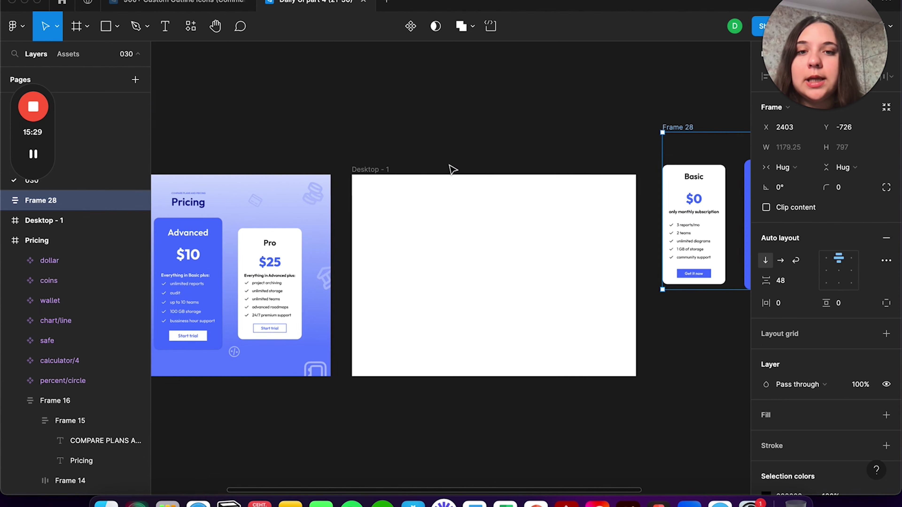
- Switch Desktop - 1's fill to a linear gradient with one stop set to blue 4B73FF
{"action": "left_click", "coordinate": [361, 174]}
{"action": "scroll", "coordinate": [557, 205], "scroll_direction": "right", "scroll_amount": 2}
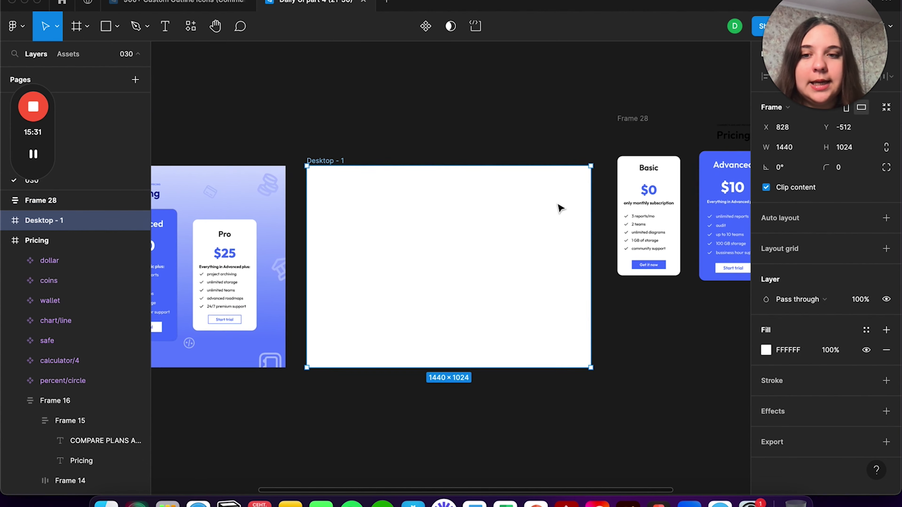
{"action": "left_click", "coordinate": [766, 351]}
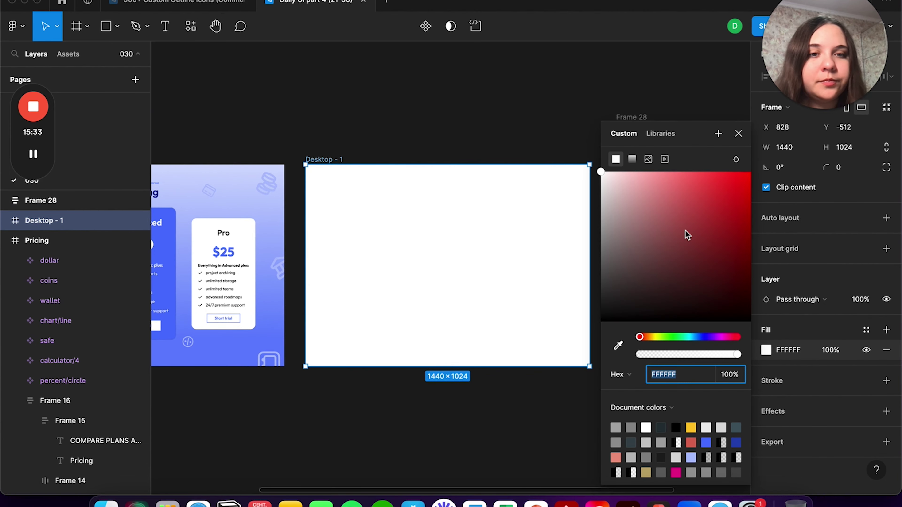
{"action": "left_click", "coordinate": [634, 160]}
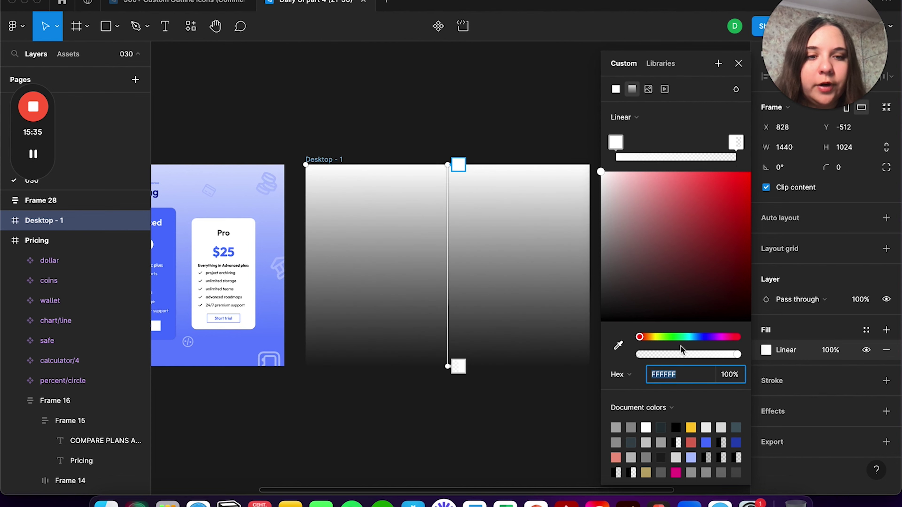
{"action": "left_click", "coordinate": [616, 144]}
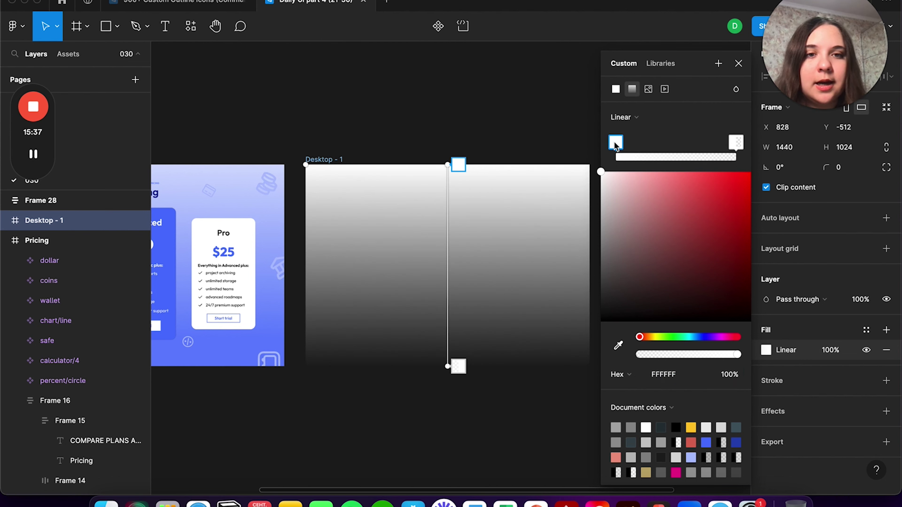
{"action": "left_click", "coordinate": [707, 441]}
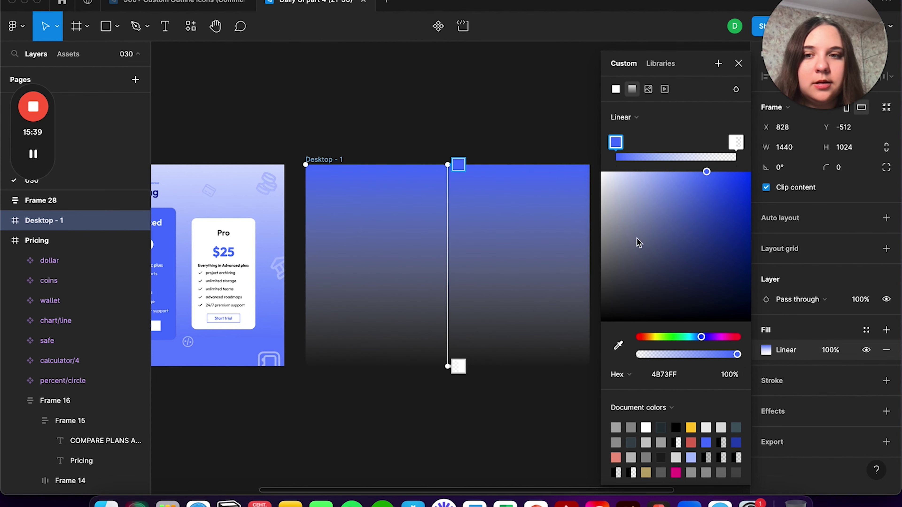
- Make the other stop opaque white and swap the ends so white sits at the top
{"action": "left_click", "coordinate": [735, 143]}
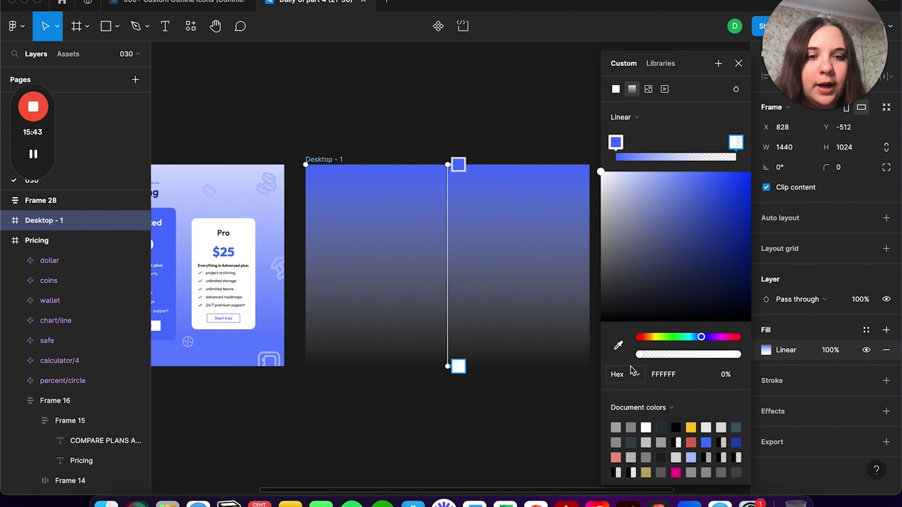
{"action": "left_click_drag", "start_coordinate": [641, 355], "coordinate": [803, 364]}
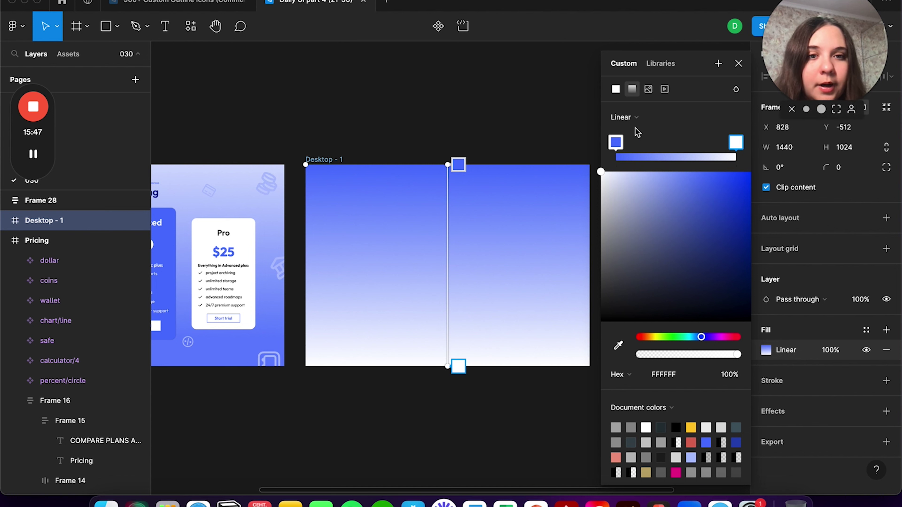
{"action": "left_click_drag", "start_coordinate": [615, 143], "coordinate": [671, 143]}
{"action": "left_click_drag", "start_coordinate": [734, 144], "coordinate": [616, 144]}
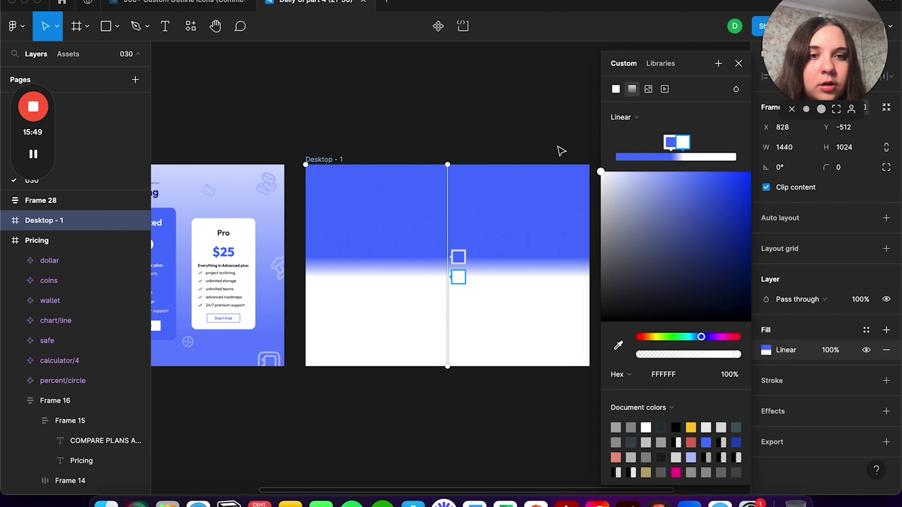
{"action": "left_click", "coordinate": [738, 65]}
{"action": "left_click", "coordinate": [446, 180]}
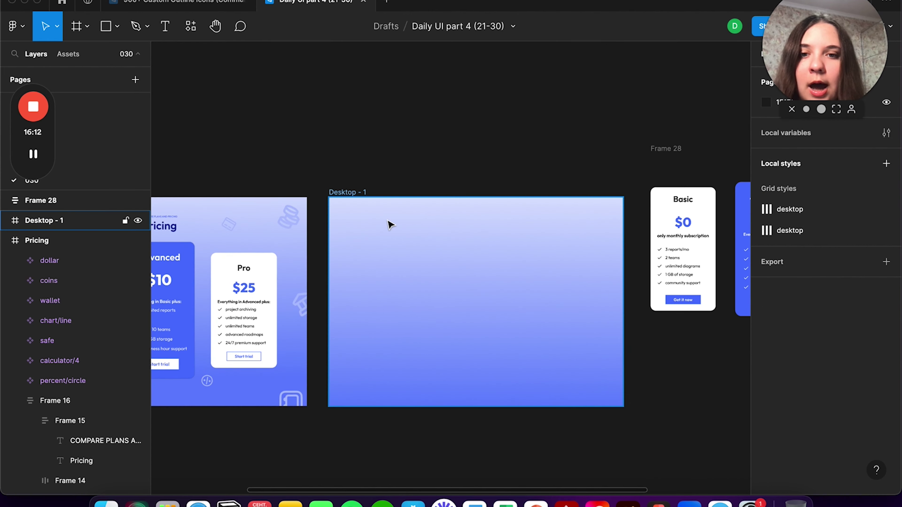
- Restore the pricing frames view and switch to the 900+ Custom Outline Icons file
{"action": "key", "text": "ctrl+z"}
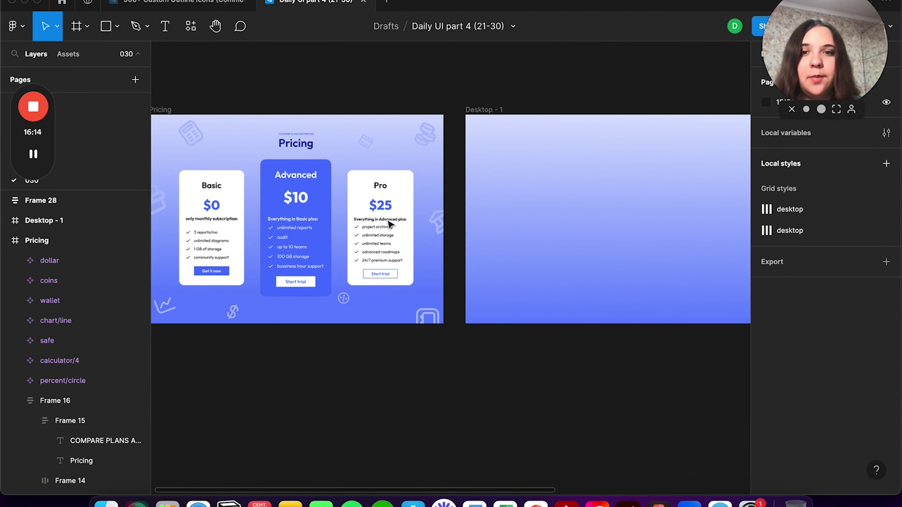
{"action": "scroll", "coordinate": [390, 224], "scroll_direction": "up", "scroll_amount": 5}
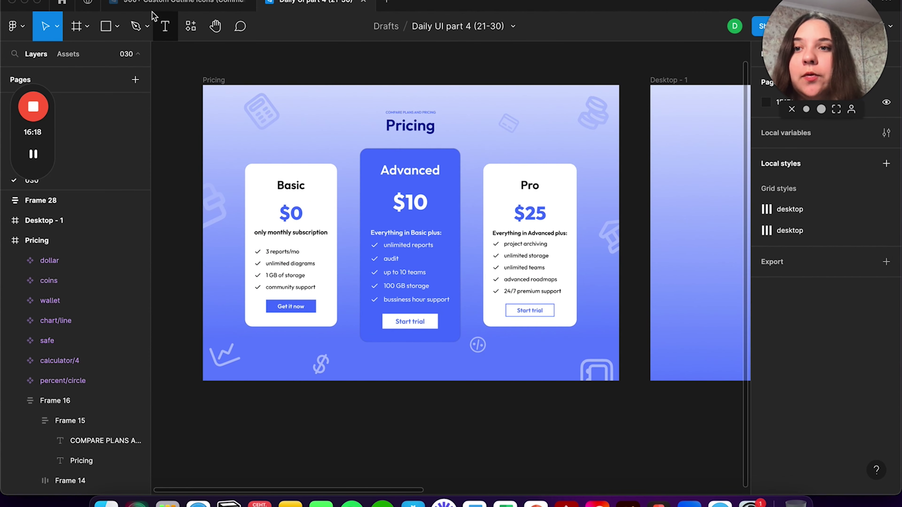
{"action": "mouse_move", "coordinate": [176, 2]}
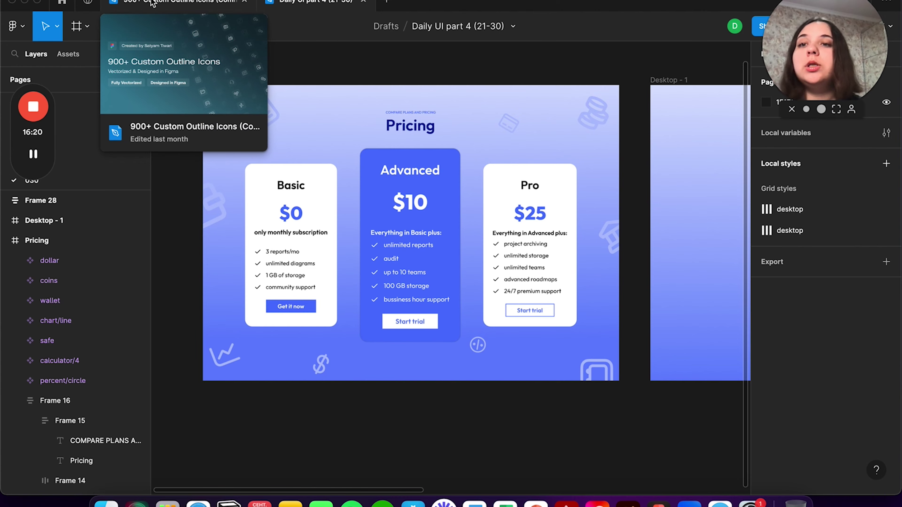
{"action": "left_click", "coordinate": [153, 3]}
- Scroll through the icon categories toward the Business and Charts set
{"action": "scroll", "coordinate": [356, 237], "scroll_direction": "down", "scroll_amount": 5}
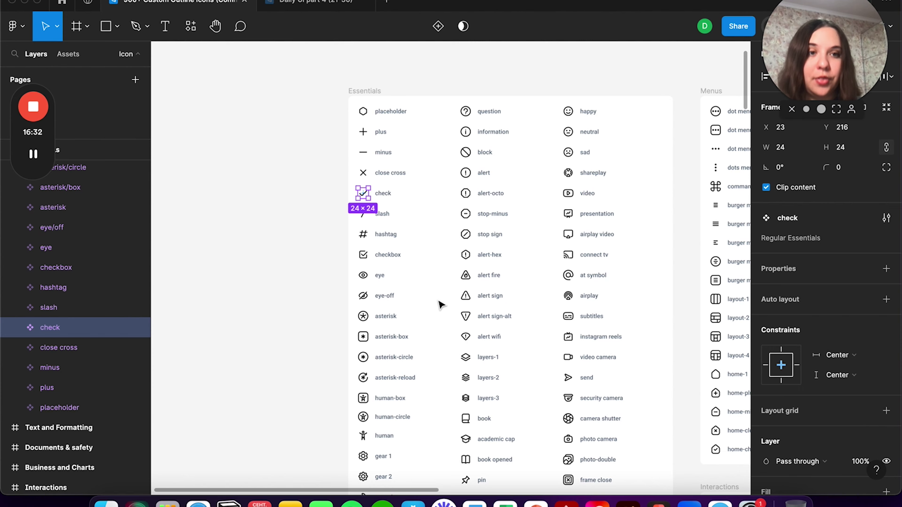
{"action": "scroll", "coordinate": [498, 266], "scroll_direction": "up", "scroll_amount": 3, "text": "ctrl"}
{"action": "scroll", "coordinate": [499, 265], "scroll_direction": "right", "scroll_amount": 5}
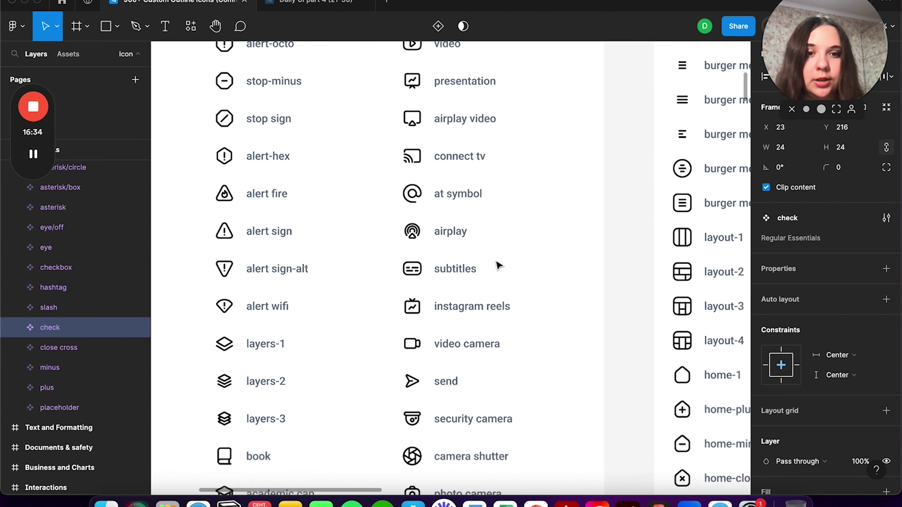
{"action": "scroll", "coordinate": [499, 266], "scroll_direction": "right", "scroll_amount": 5}
{"action": "scroll", "coordinate": [499, 266], "scroll_direction": "down", "scroll_amount": 4}
{"action": "scroll", "coordinate": [499, 266], "scroll_direction": "down", "scroll_amount": 4, "text": "ctrl"}
{"action": "scroll", "coordinate": [499, 265], "scroll_direction": "right", "scroll_amount": 2}
{"action": "scroll", "coordinate": [499, 265], "scroll_direction": "down", "scroll_amount": 2}
{"action": "scroll", "coordinate": [499, 265], "scroll_direction": "down", "scroll_amount": 5}
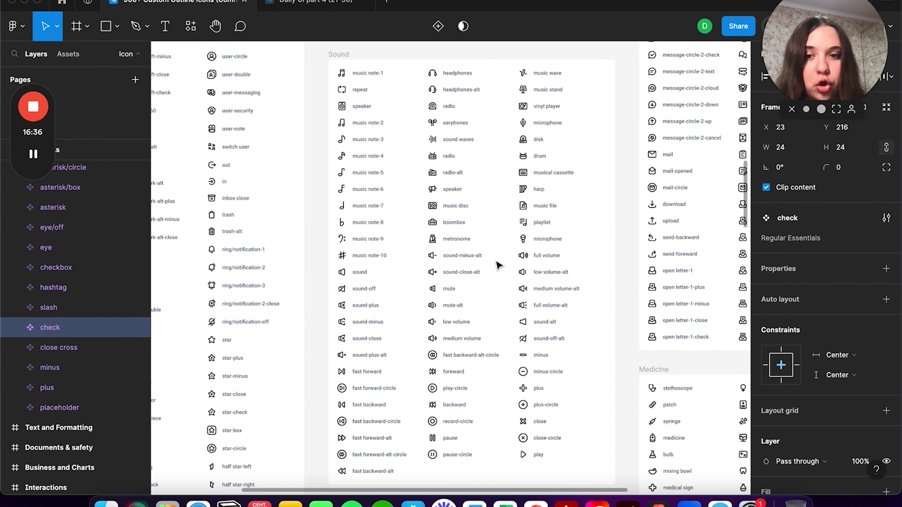
{"action": "scroll", "coordinate": [499, 265], "scroll_direction": "down", "scroll_amount": 5}
{"action": "scroll", "coordinate": [499, 266], "scroll_direction": "down", "scroll_amount": 10}
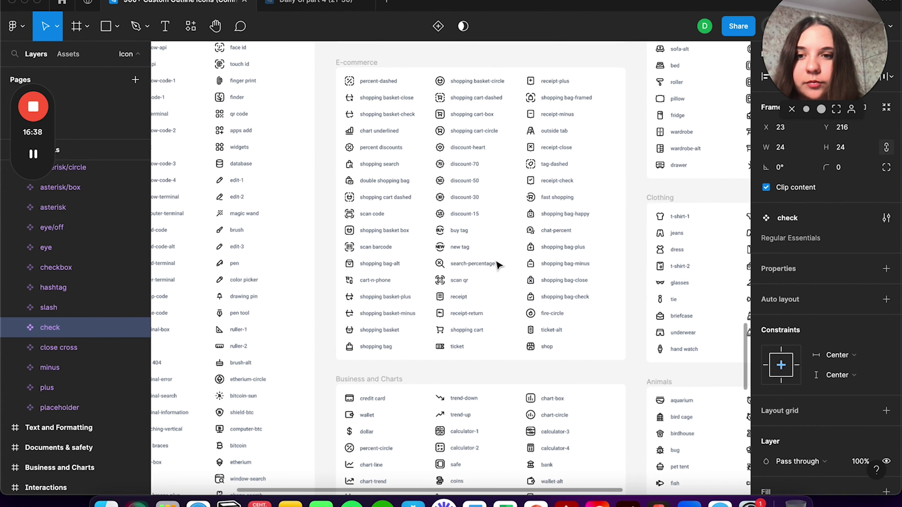
{"action": "scroll", "coordinate": [499, 266], "scroll_direction": "left", "scroll_amount": 5}
{"action": "scroll", "coordinate": [499, 265], "scroll_direction": "left", "scroll_amount": 2}
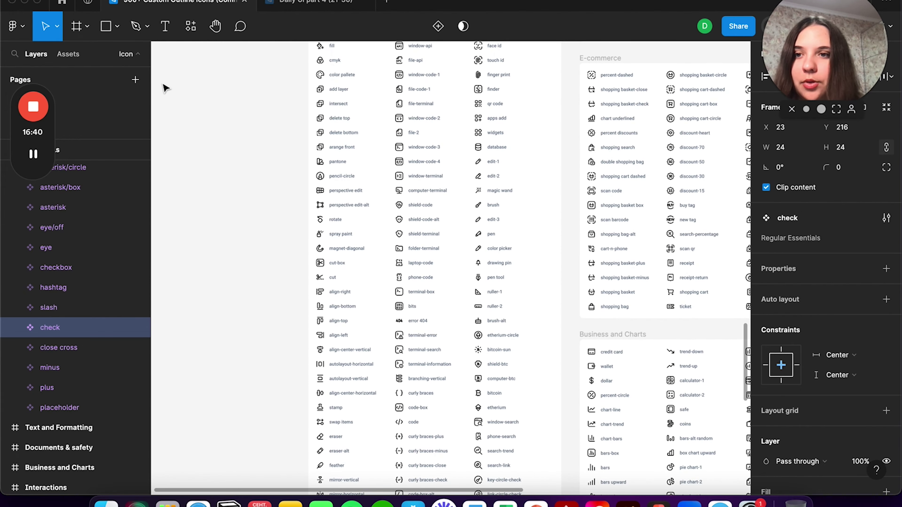
- Copy the wallet icon from Business and Charts and paste it into Desktop - 1
{"action": "left_click", "coordinate": [254, 147]}
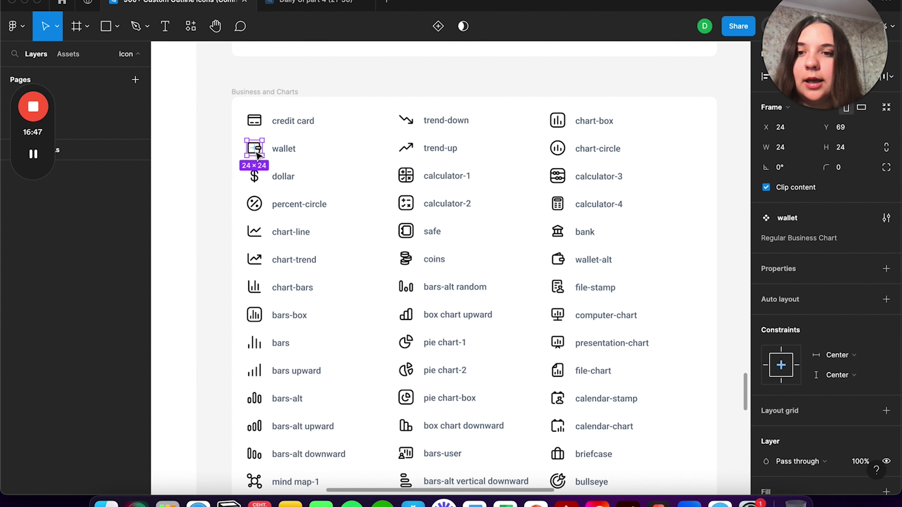
{"action": "left_click", "coordinate": [312, 2]}
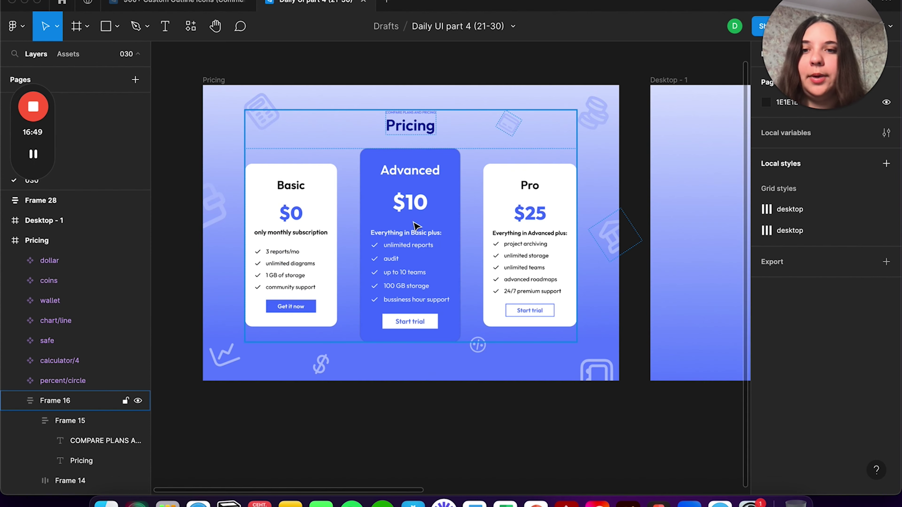
{"action": "scroll", "coordinate": [416, 227], "scroll_direction": "right", "scroll_amount": 5}
{"action": "scroll", "coordinate": [417, 227], "scroll_direction": "right", "scroll_amount": 5}
{"action": "key", "text": "ctrl+v"}
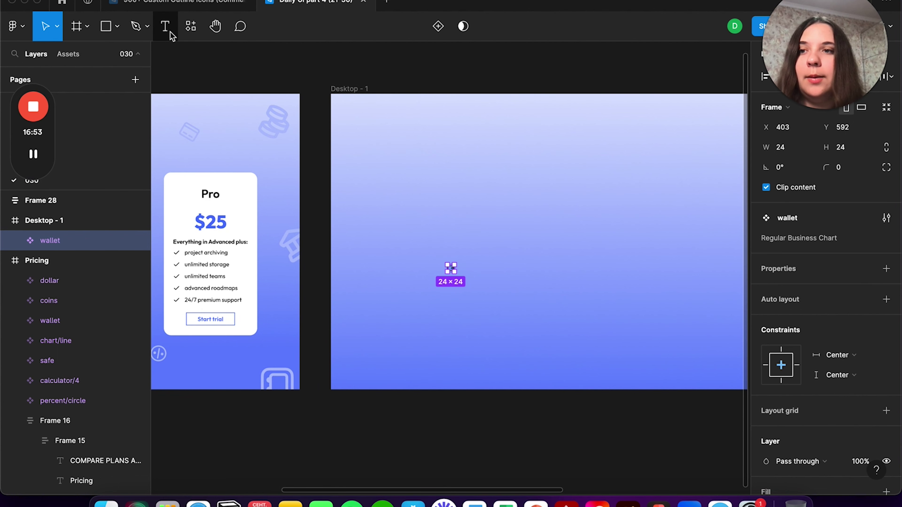
- Scale the wallet icon proportionally to 132×132 with the Scale tool
{"action": "left_click", "coordinate": [57, 27]}
{"action": "left_click", "coordinate": [58, 72]}
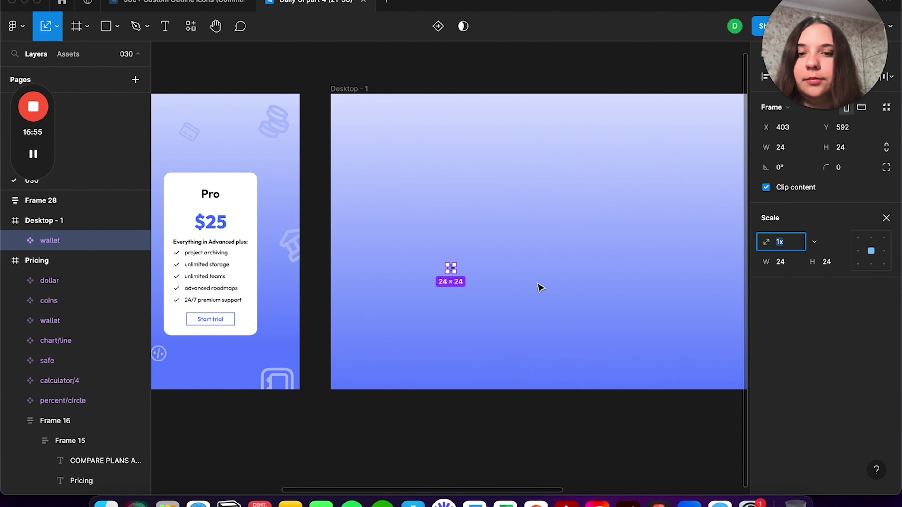
{"action": "mouse_move", "coordinate": [454, 271]}
{"action": "left_mouse_down"}
{"action": "mouse_move", "coordinate": [454, 287]}
{"action": "mouse_move", "coordinate": [485, 311]}
{"action": "left_mouse_up"}
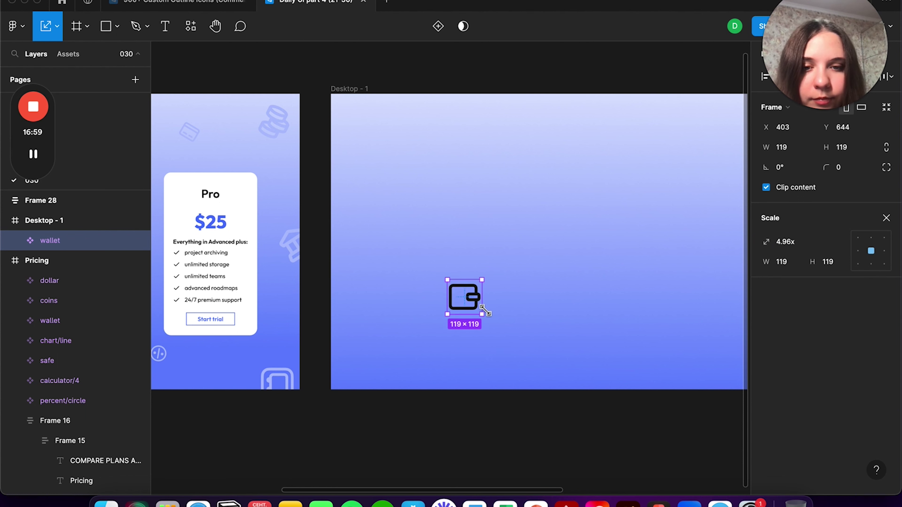
{"action": "left_click", "coordinate": [439, 353]}
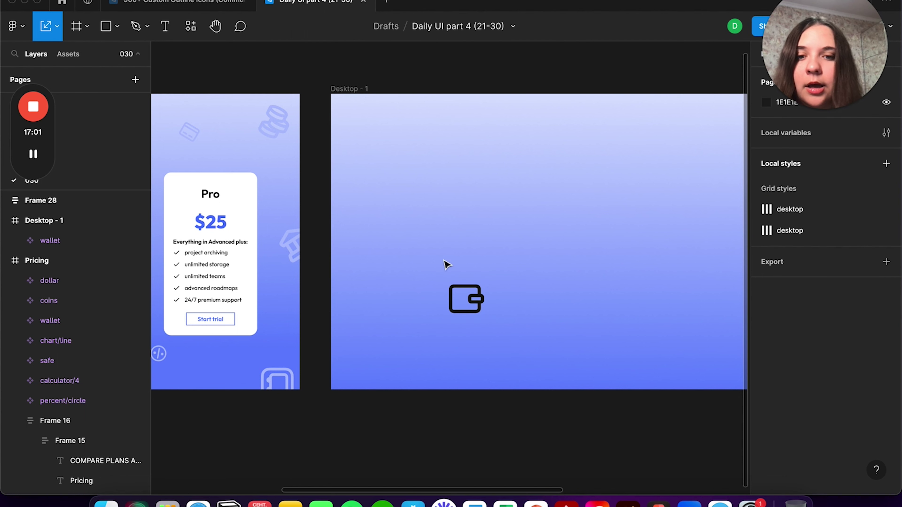
{"action": "left_click", "coordinate": [456, 300]}
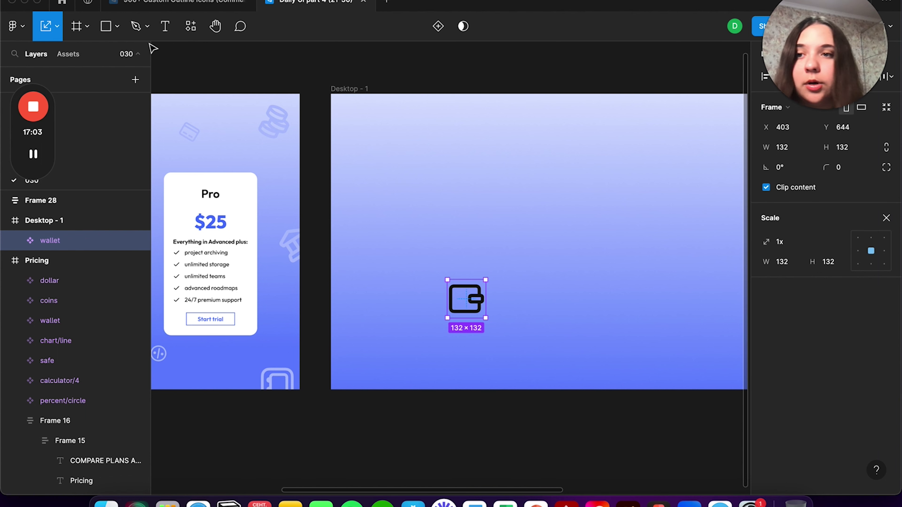
- Detach the wallet's Dark style, recolour it AEC0FF, tilt it ~30°, and move it left
{"action": "left_click", "coordinate": [59, 27]}
{"action": "left_click", "coordinate": [43, 56]}
{"action": "scroll", "coordinate": [791, 388], "scroll_direction": "down", "scroll_amount": 5}
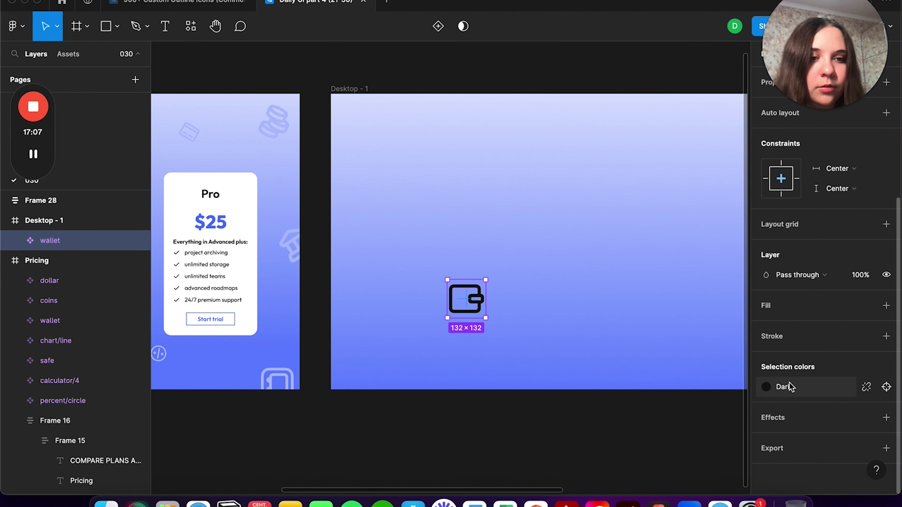
{"action": "left_click", "coordinate": [768, 389]}
{"action": "left_click", "coordinate": [866, 387]}
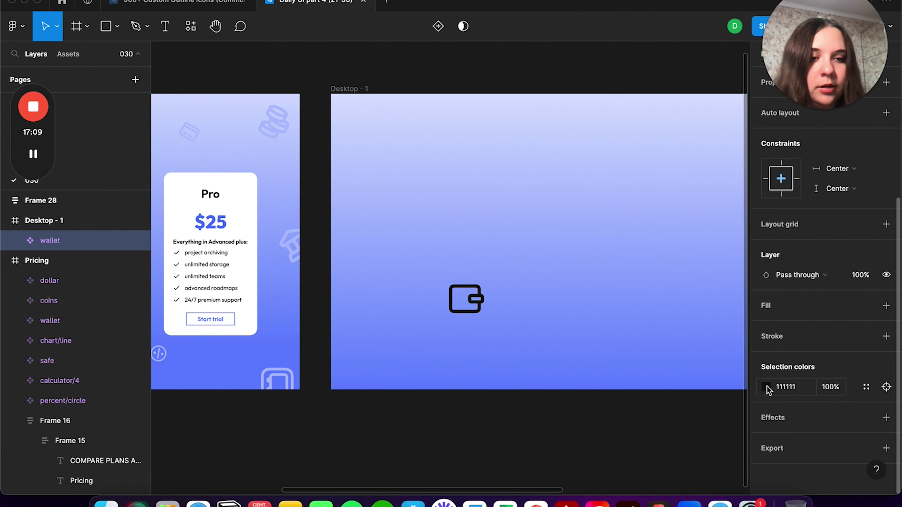
{"action": "left_click", "coordinate": [766, 387]}
{"action": "left_click", "coordinate": [618, 345]}
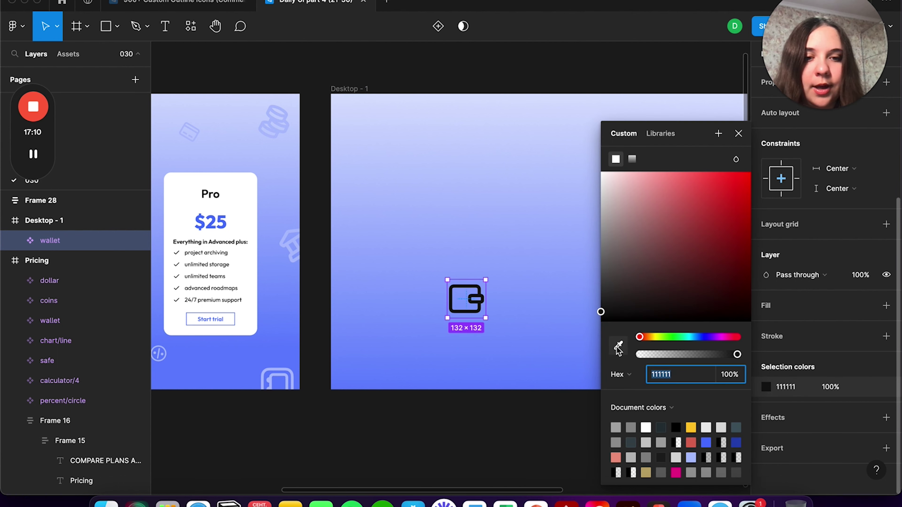
{"action": "left_click", "coordinate": [285, 241]}
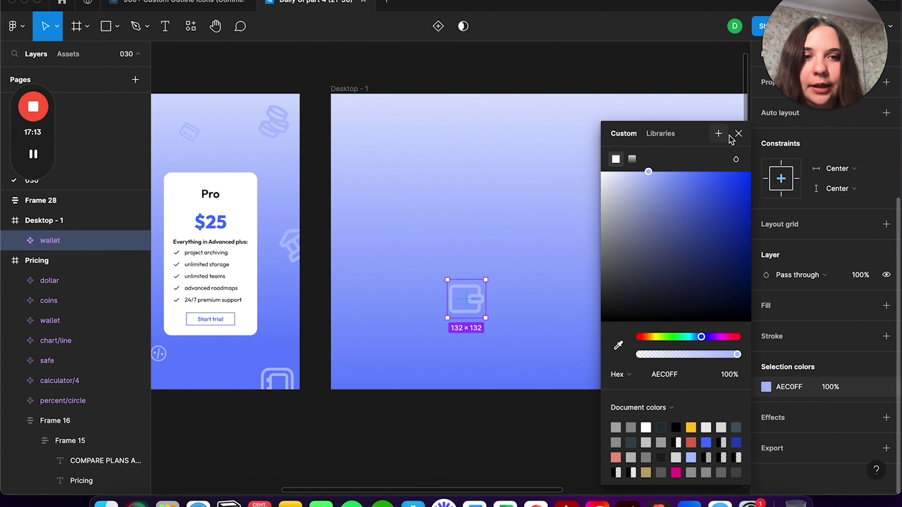
{"action": "left_click", "coordinate": [738, 134]}
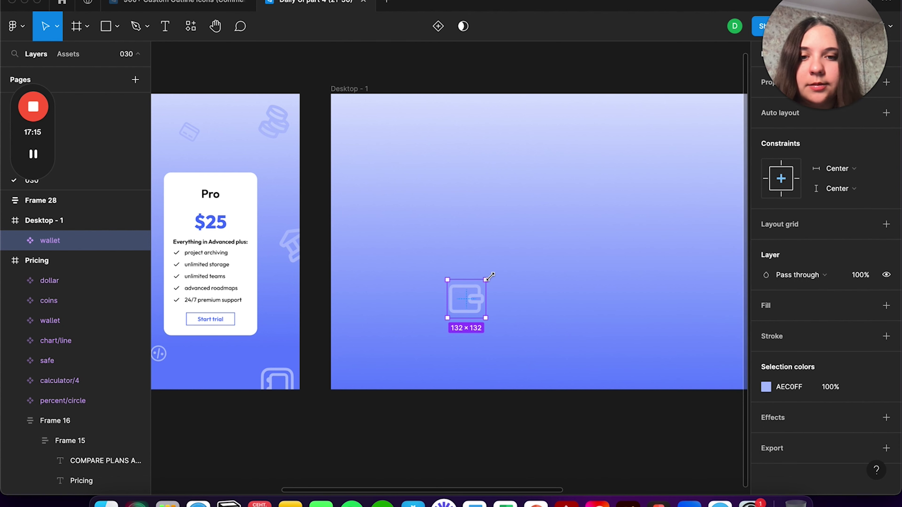
{"action": "left_click_drag", "start_coordinate": [493, 277], "coordinate": [478, 267]}
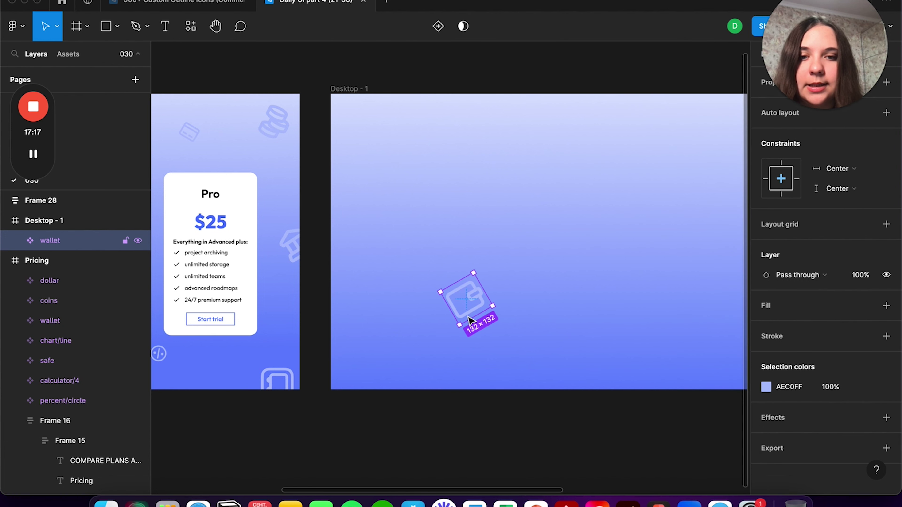
{"action": "mouse_move", "coordinate": [476, 306]}
{"action": "left_mouse_down"}
{"action": "mouse_move", "coordinate": [349, 244]}
{"action": "mouse_move", "coordinate": [348, 274]}
{"action": "left_mouse_up"}
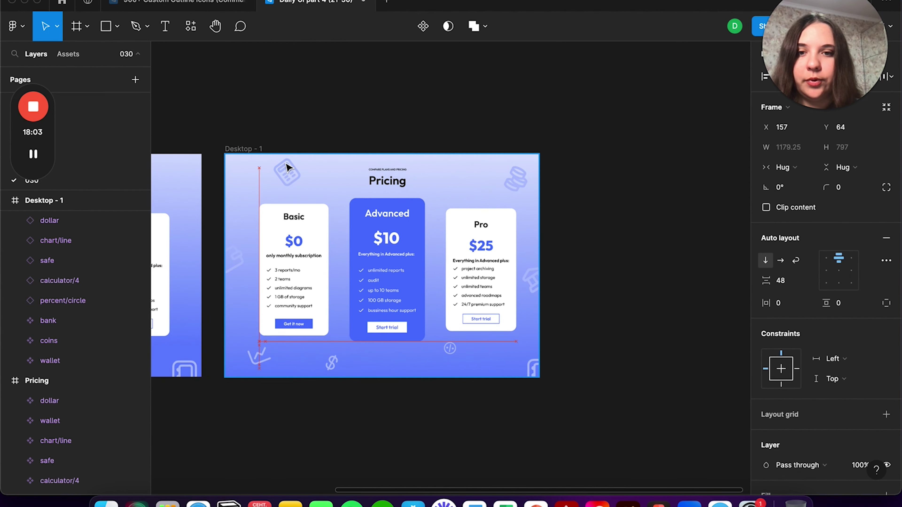
- Align the pricing content group to the vertical center of Desktop - 1
{"action": "left_click_drag", "start_coordinate": [287, 167], "coordinate": [285, 174]}
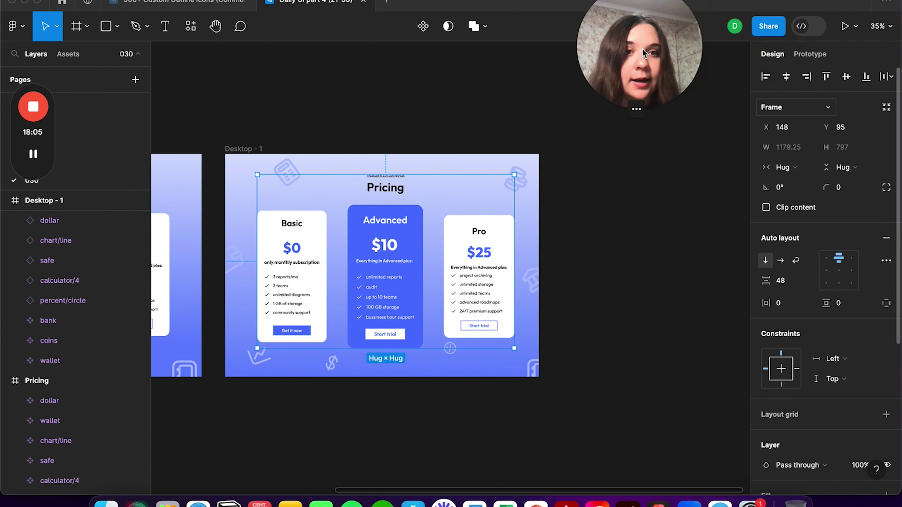
{"action": "left_click", "coordinate": [848, 76]}
{"action": "left_click", "coordinate": [641, 227]}
{"action": "scroll", "coordinate": [641, 227], "scroll_direction": "left", "scroll_amount": 5}
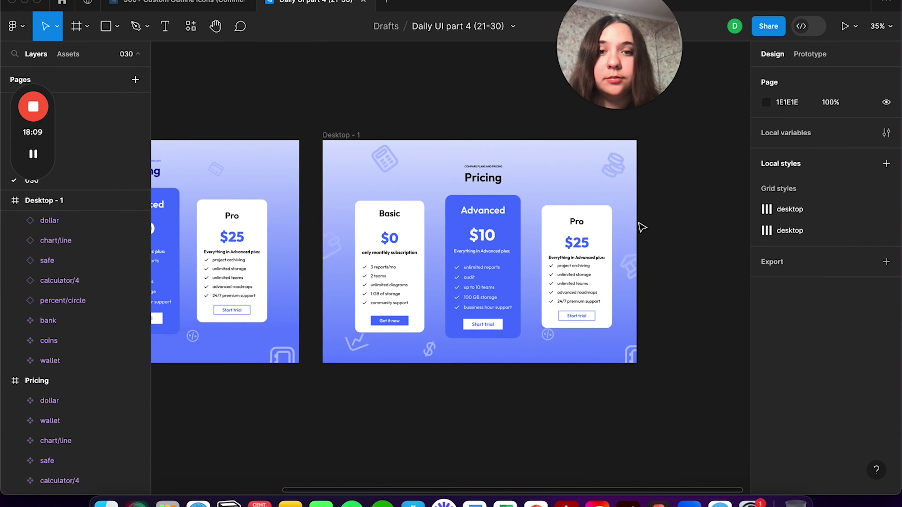
{"action": "scroll", "coordinate": [528, 157], "scroll_direction": "up", "scroll_amount": 2}
{"action": "scroll", "coordinate": [497, 160], "scroll_direction": "up", "scroll_amount": 5}
- Colour the COMPARE PLANS AND PRICING label blue 4B73FF, sampled from the Advanced card
{"action": "double_click", "coordinate": [470, 165]}
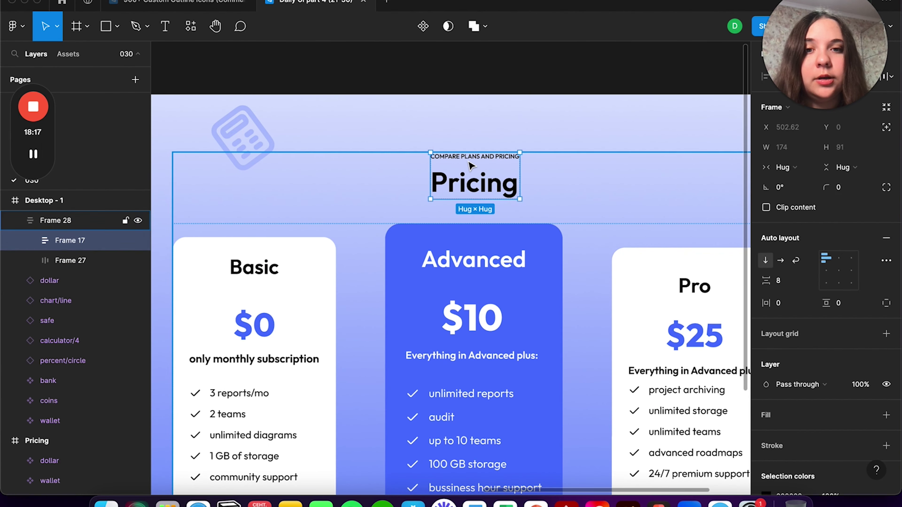
{"action": "left_click", "coordinate": [470, 163]}
{"action": "left_click", "coordinate": [766, 399]}
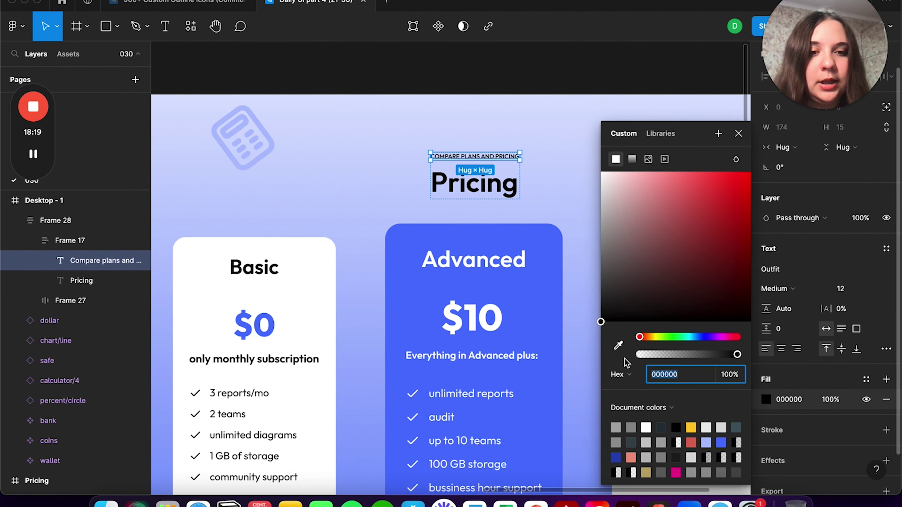
{"action": "left_click", "coordinate": [619, 345]}
{"action": "left_click", "coordinate": [539, 307]}
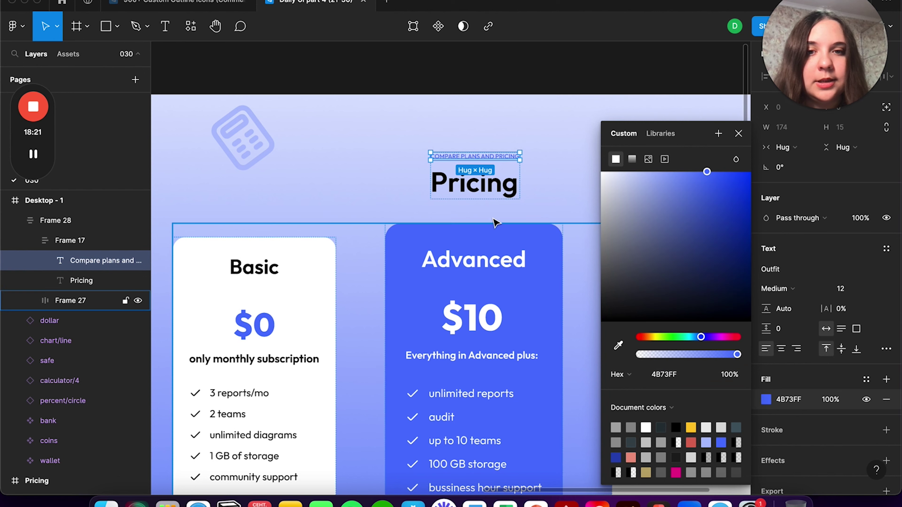
- Set the Pricing heading fill to dark blue 2545B6 from the document colours
{"action": "left_click", "coordinate": [490, 192]}
{"action": "left_click", "coordinate": [766, 399]}
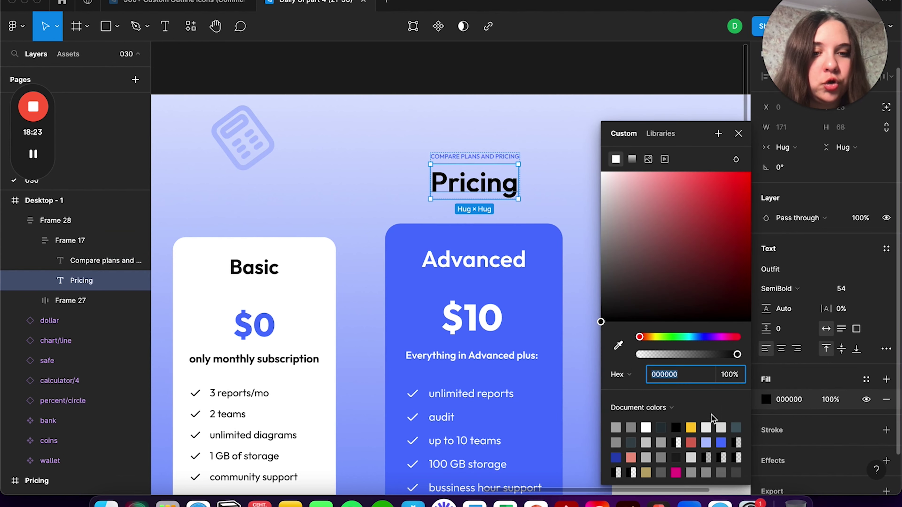
{"action": "left_click", "coordinate": [621, 457]}
{"action": "left_click", "coordinate": [739, 134]}
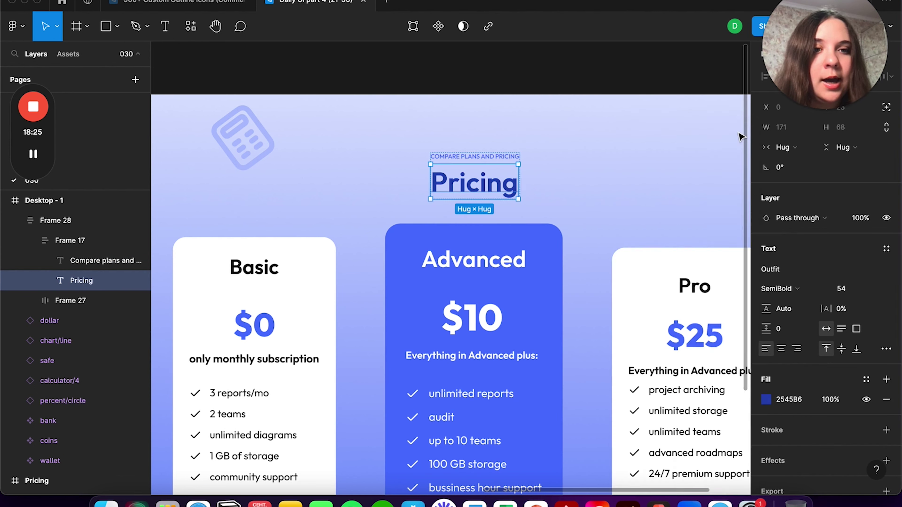
{"action": "left_click", "coordinate": [662, 63]}
{"action": "scroll", "coordinate": [662, 63], "scroll_direction": "down", "scroll_amount": 5}
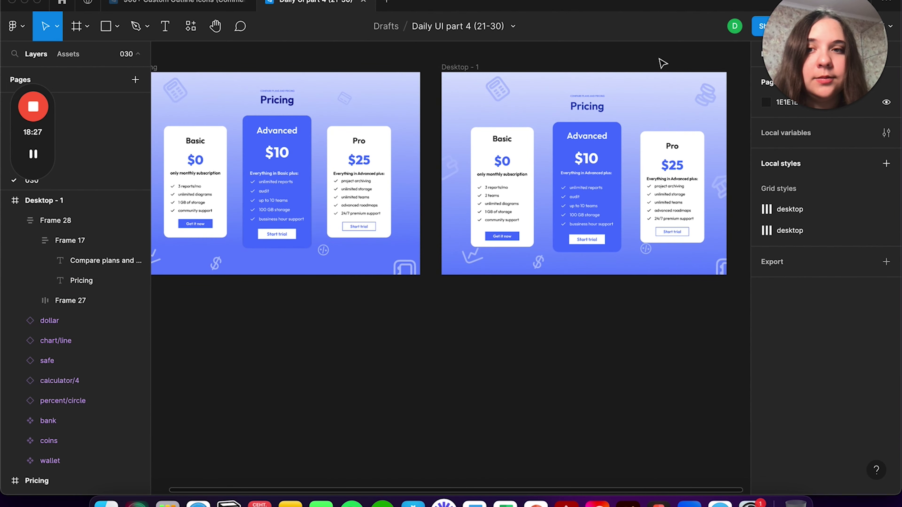
- Drag the credit card icon from the Pricing frame to the top of Desktop - 1
{"action": "left_click", "coordinate": [344, 101]}
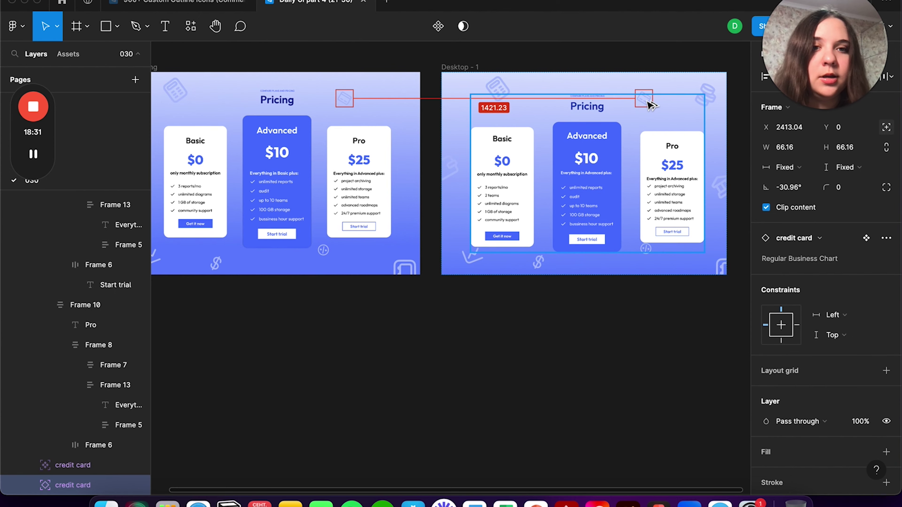
{"action": "left_click_drag", "start_coordinate": [344, 102], "coordinate": [645, 101]}
{"action": "scroll", "coordinate": [655, 105], "scroll_direction": "up", "scroll_amount": 5}
{"action": "scroll", "coordinate": [655, 104], "scroll_direction": "up", "scroll_amount": 3}
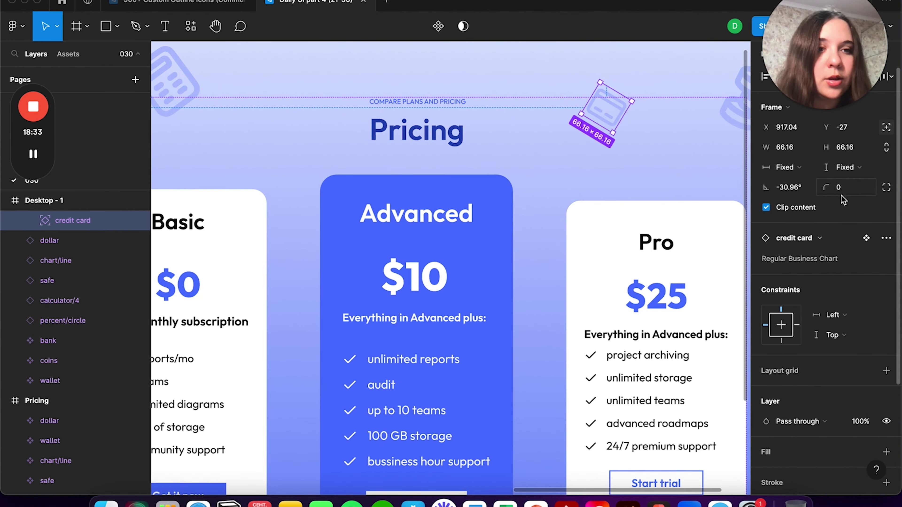
- Resize the credit card icon to 66 × 66 in the Design panel
{"action": "left_click", "coordinate": [787, 147]}
{"action": "type", "text": "66"}
{"action": "key", "text": "Tab"}
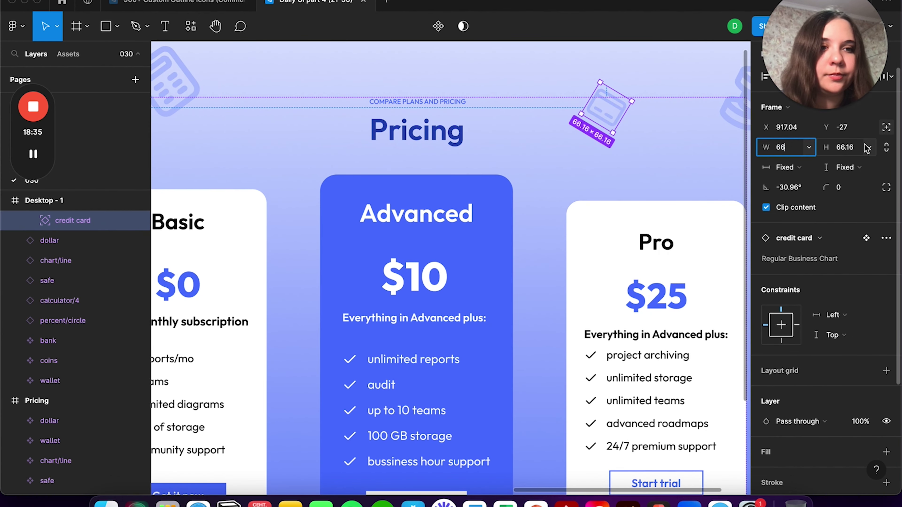
{"action": "type", "text": "66"}
{"action": "key", "text": "Return"}
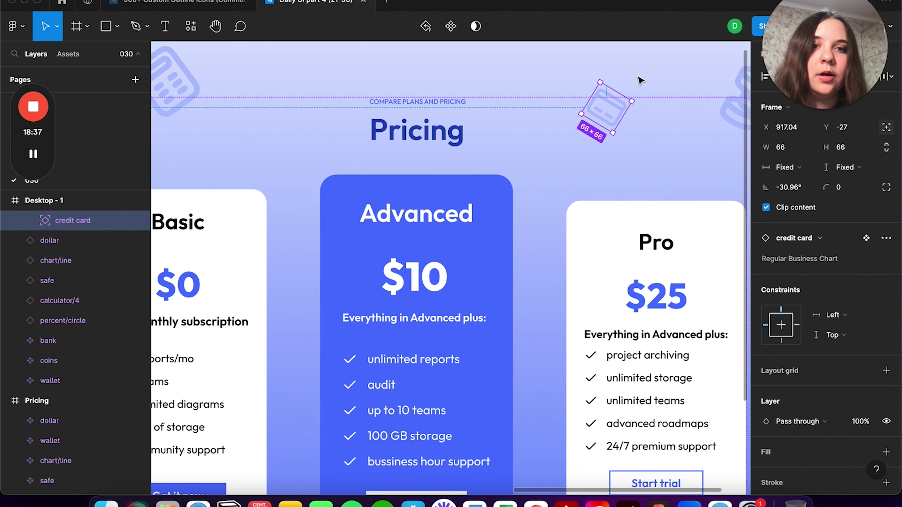
{"action": "key", "text": "Escape"}
{"action": "scroll", "coordinate": [641, 81], "scroll_direction": "down", "scroll_amount": 5}
{"action": "scroll", "coordinate": [641, 80], "scroll_direction": "down", "scroll_amount": 3}
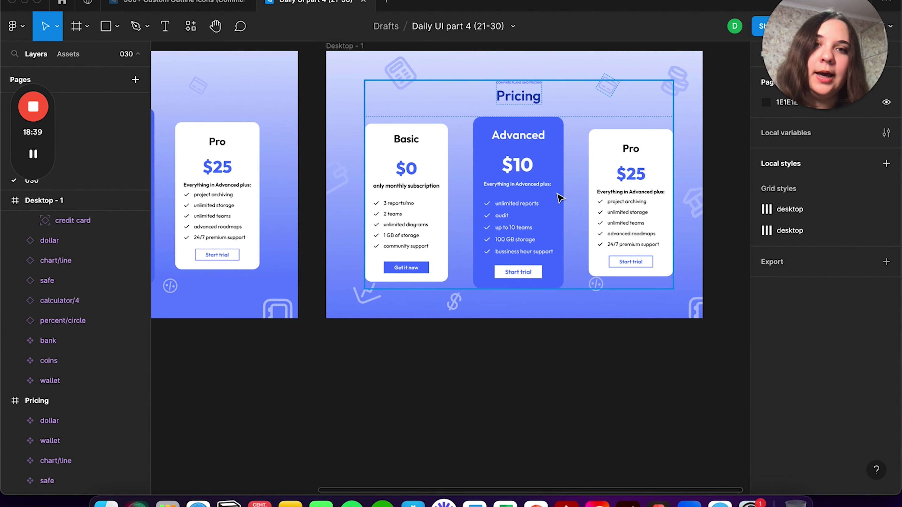
{"action": "scroll", "coordinate": [671, 49], "scroll_direction": "up", "scroll_amount": 1}
{"action": "scroll", "coordinate": [671, 49], "scroll_direction": "right", "scroll_amount": 1}
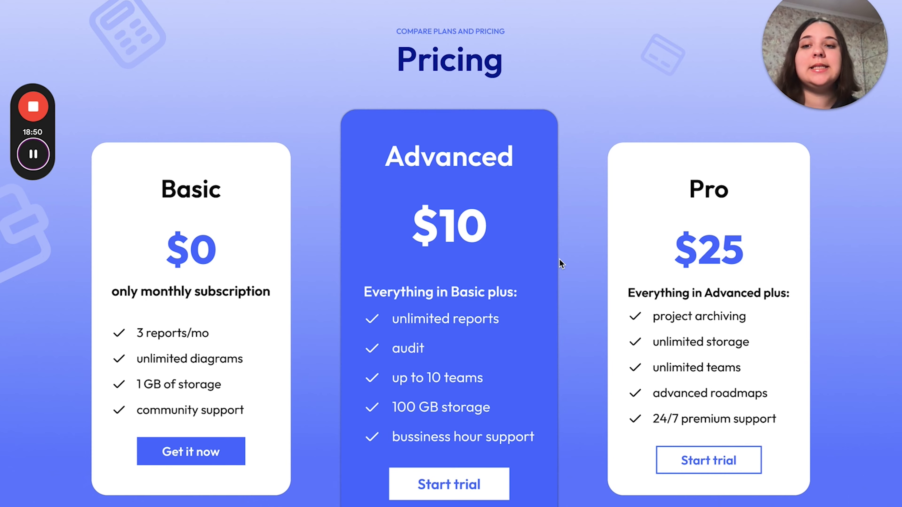
- Scroll through the full-screen presentation reviewing the heading, Basic/Advanced/Pro cards and icons
{"action": "scroll", "coordinate": [560, 263], "scroll_direction": "down", "scroll_amount": 2}
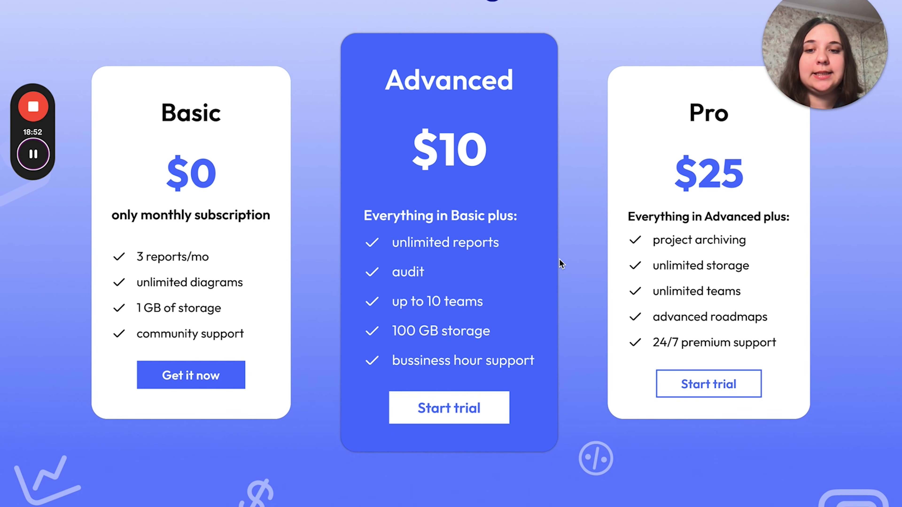
{"action": "scroll", "coordinate": [561, 264], "scroll_direction": "up", "scroll_amount": 2}
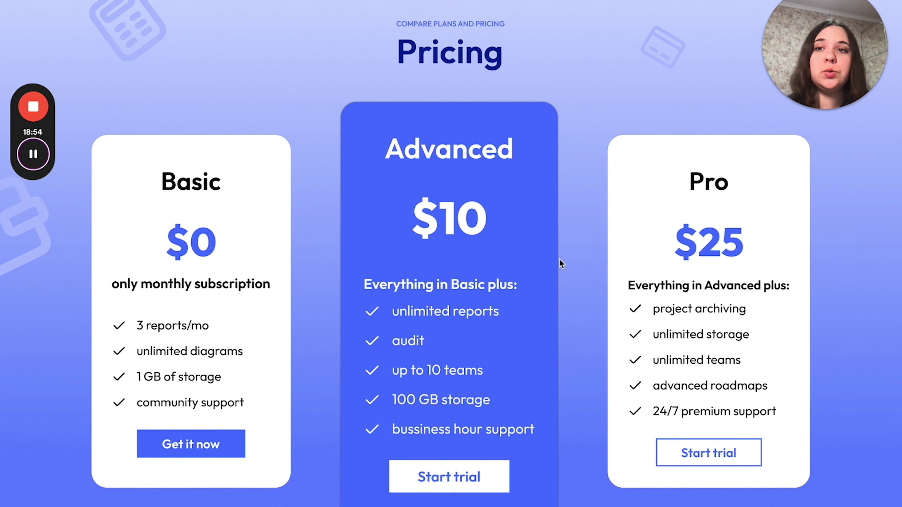
{"action": "scroll", "coordinate": [560, 263], "scroll_direction": "up", "scroll_amount": 1}
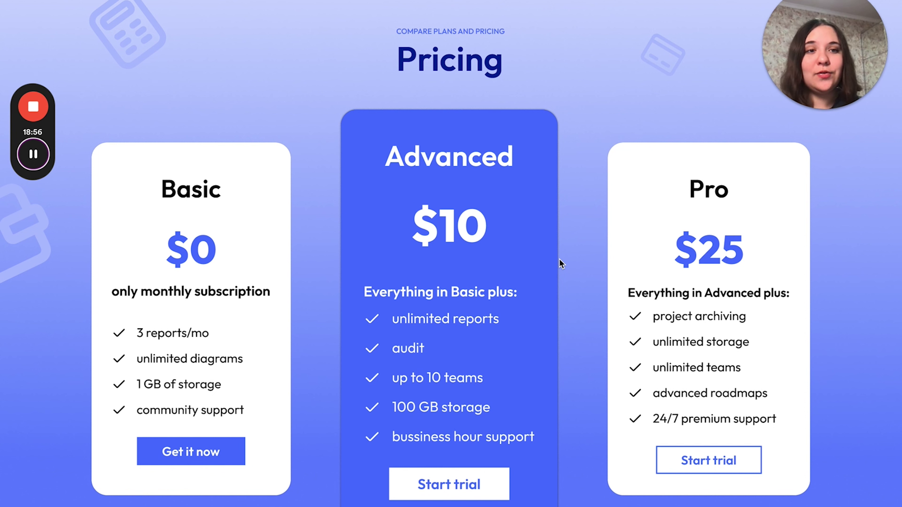